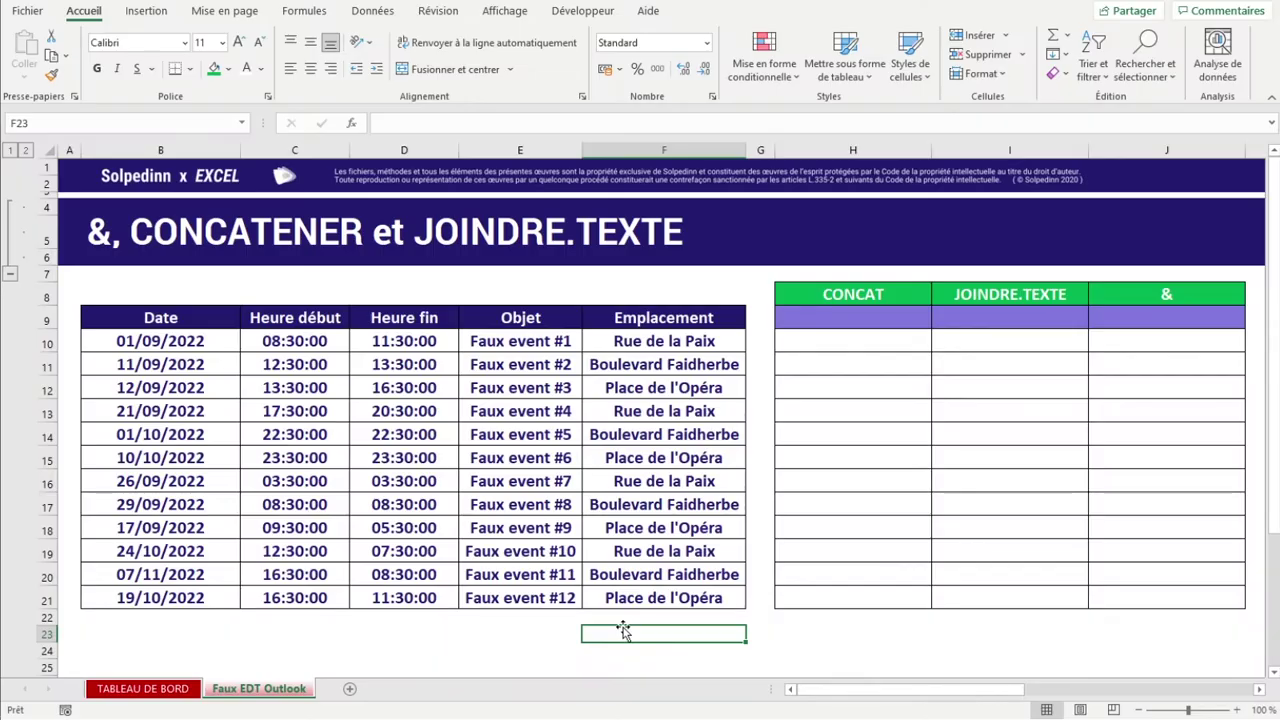
Point out the event table and its Date through Emplacement header cells, Objet and Emplacement columns
left_click_drag(136, 318, 668, 600)
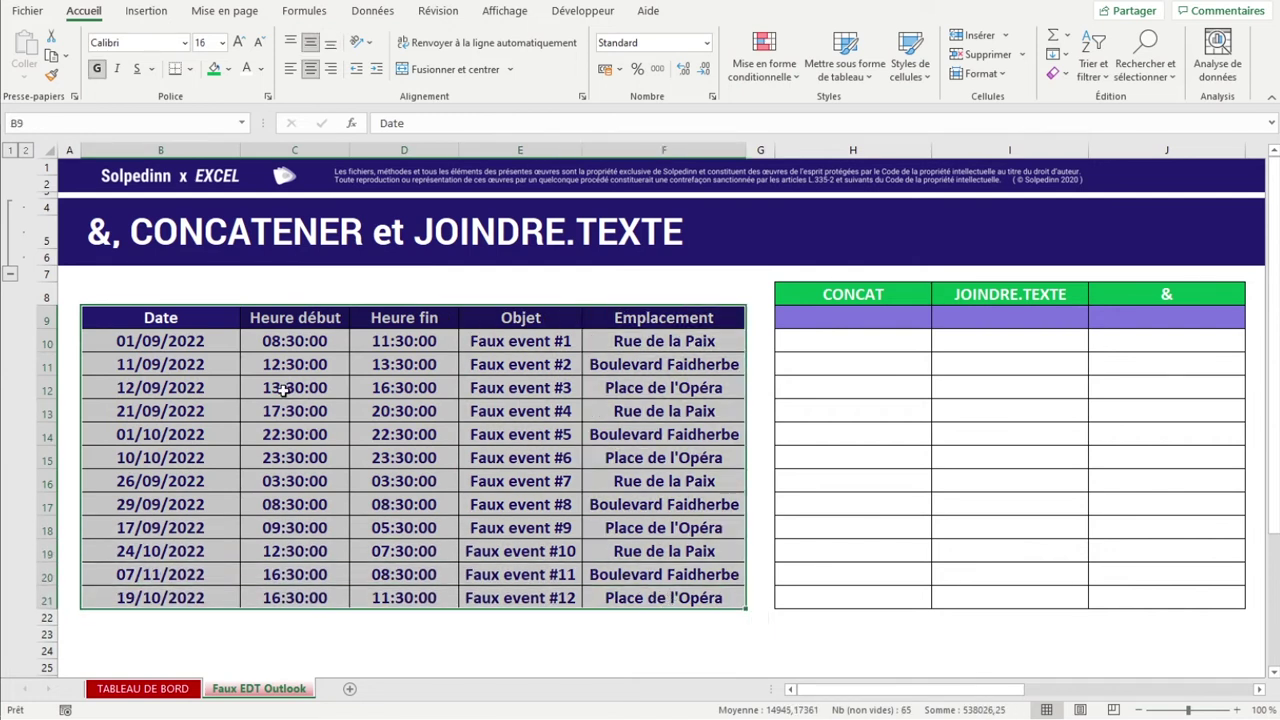
left_click_drag(550, 329, 576, 597)
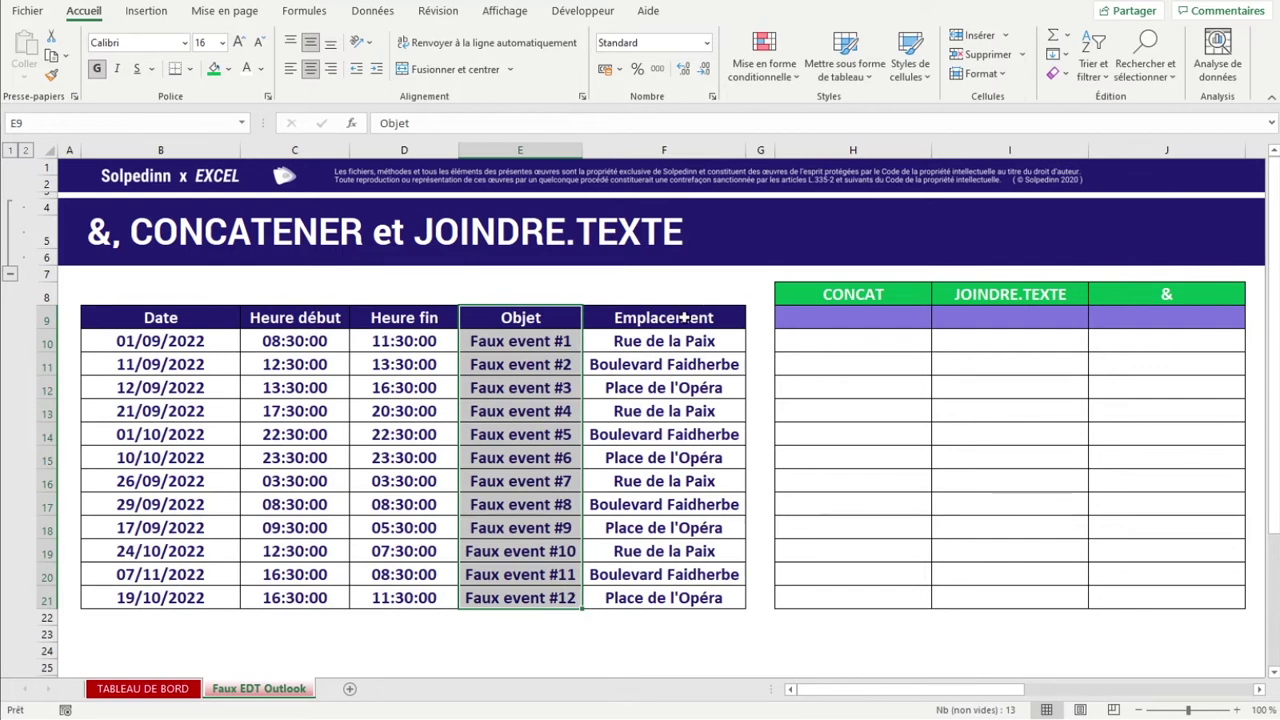
left_click_drag(684, 317, 683, 597)
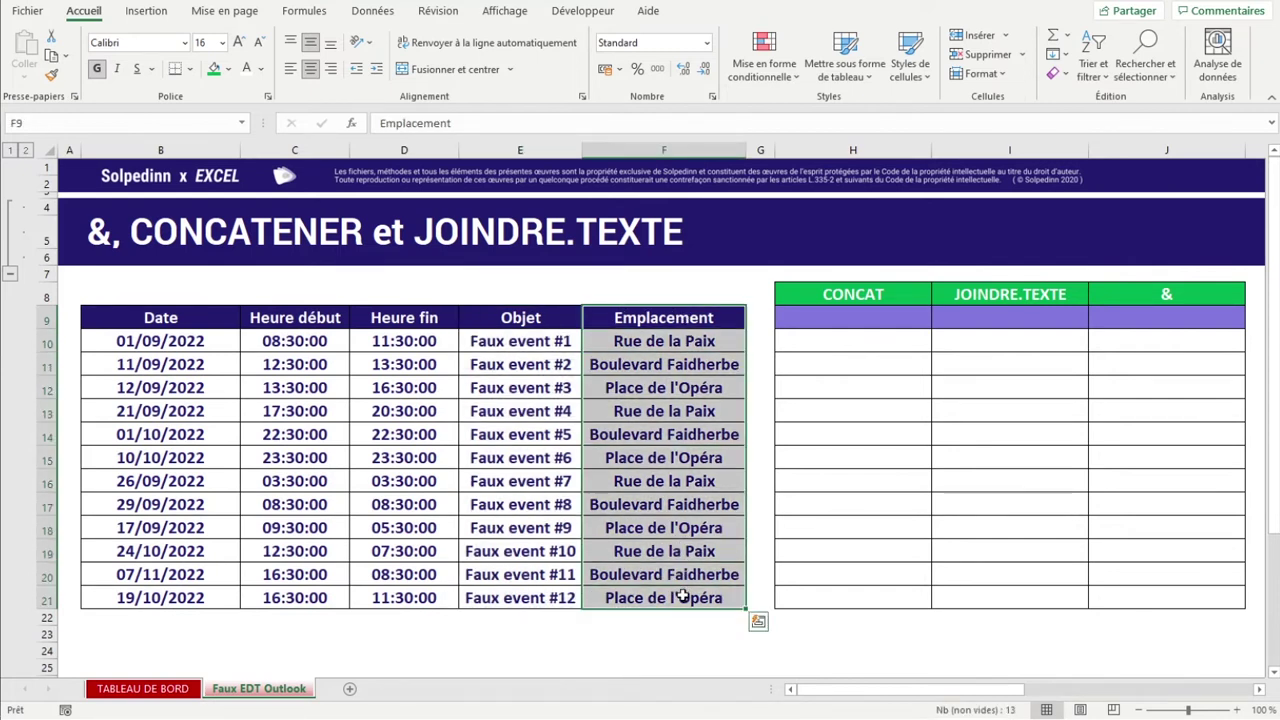
left_click(537, 578)
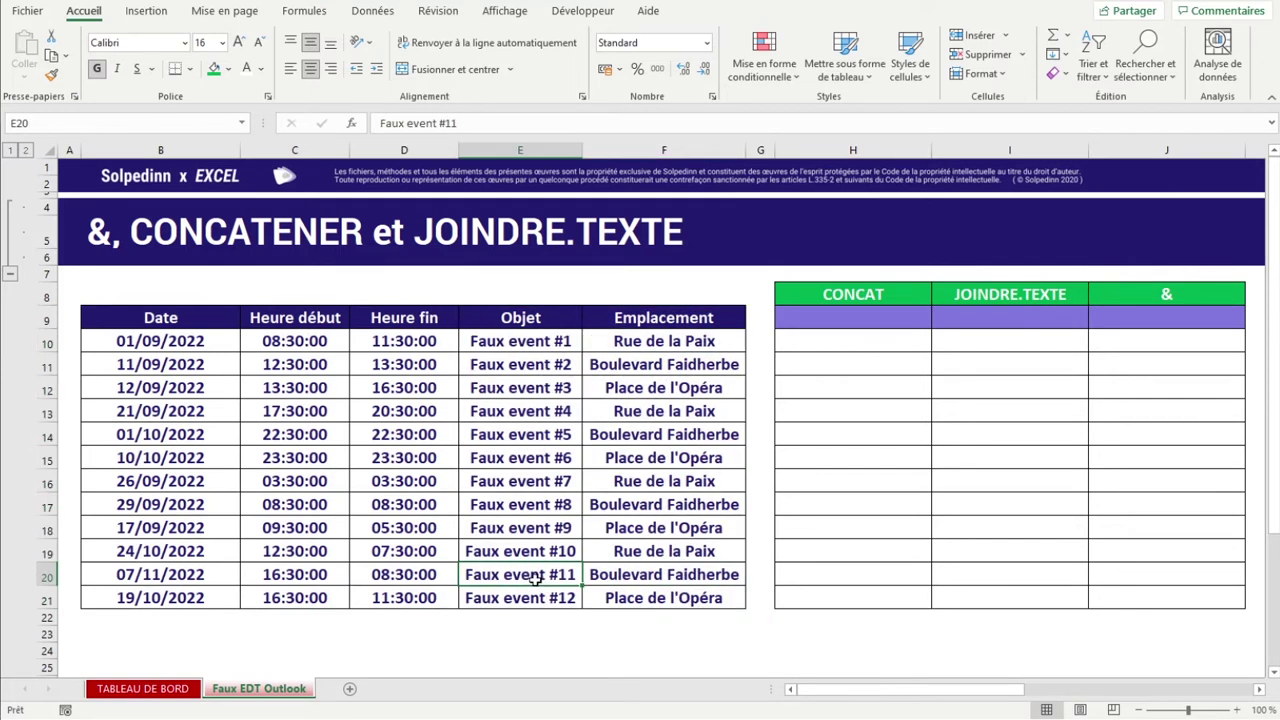
left_click(173, 317)
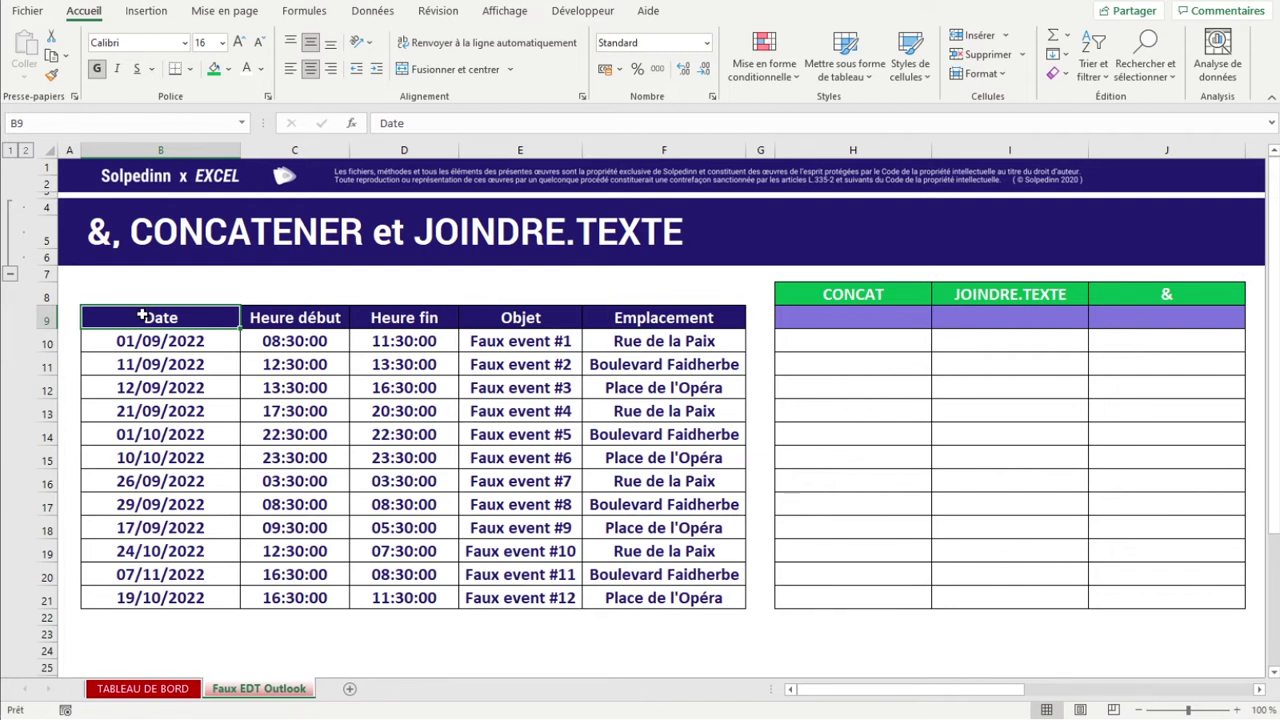
left_click(277, 318)
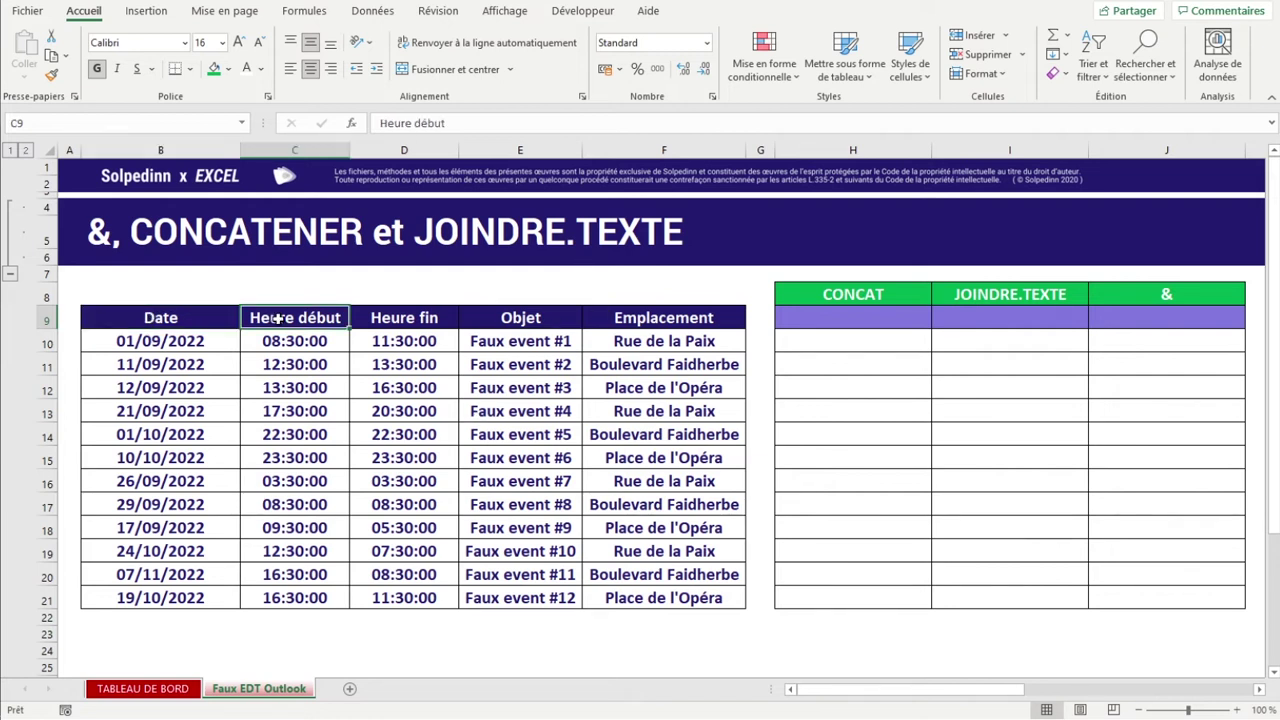
left_click(277, 318)
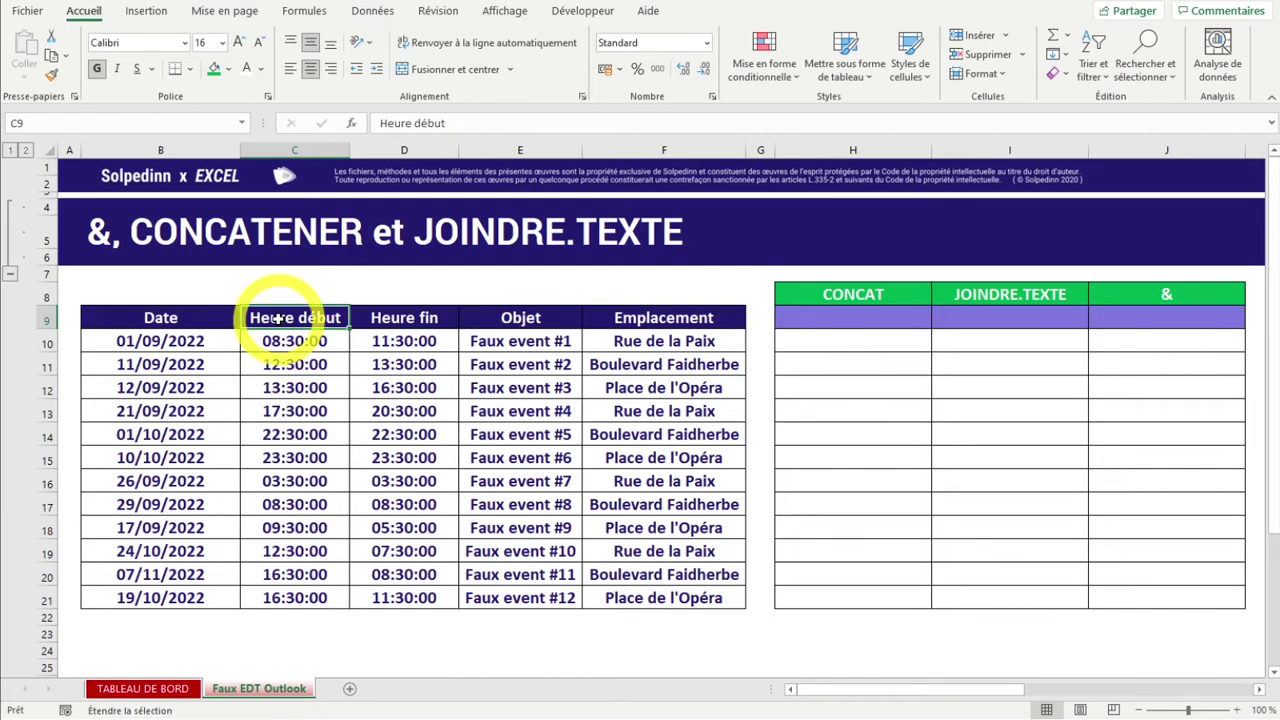
left_click_drag(277, 318, 530, 318)
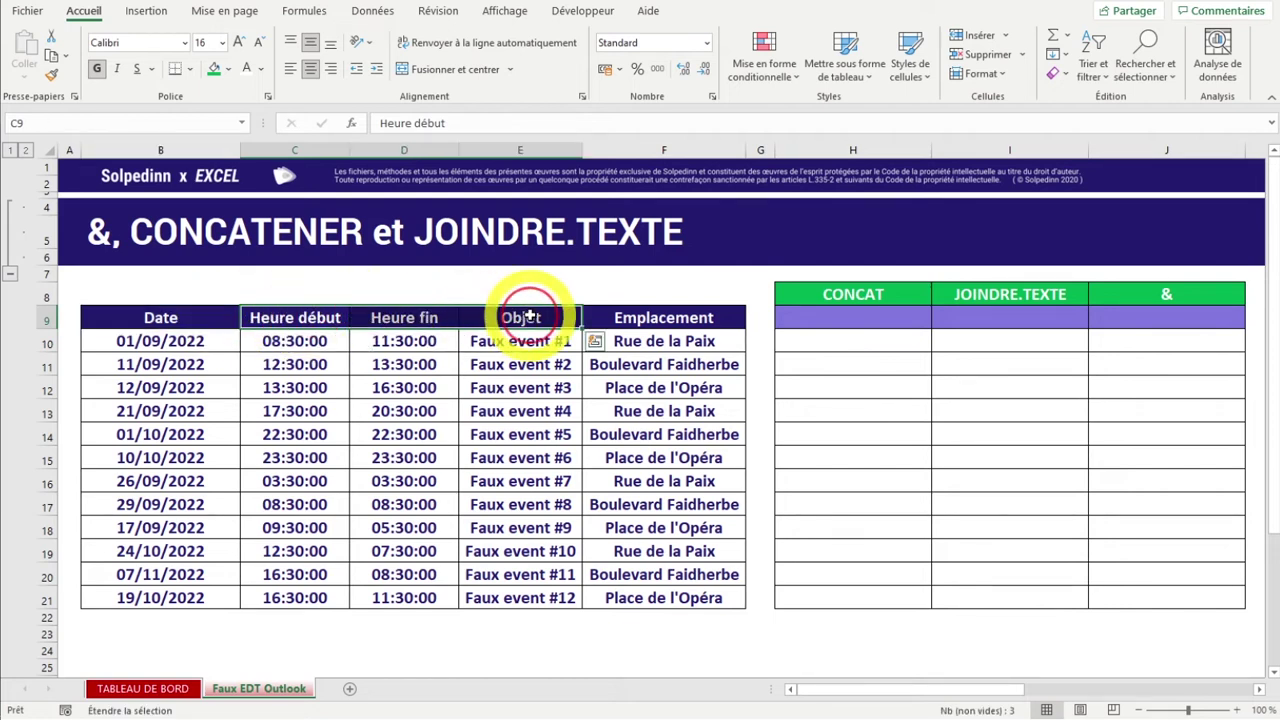
left_click(600, 312)
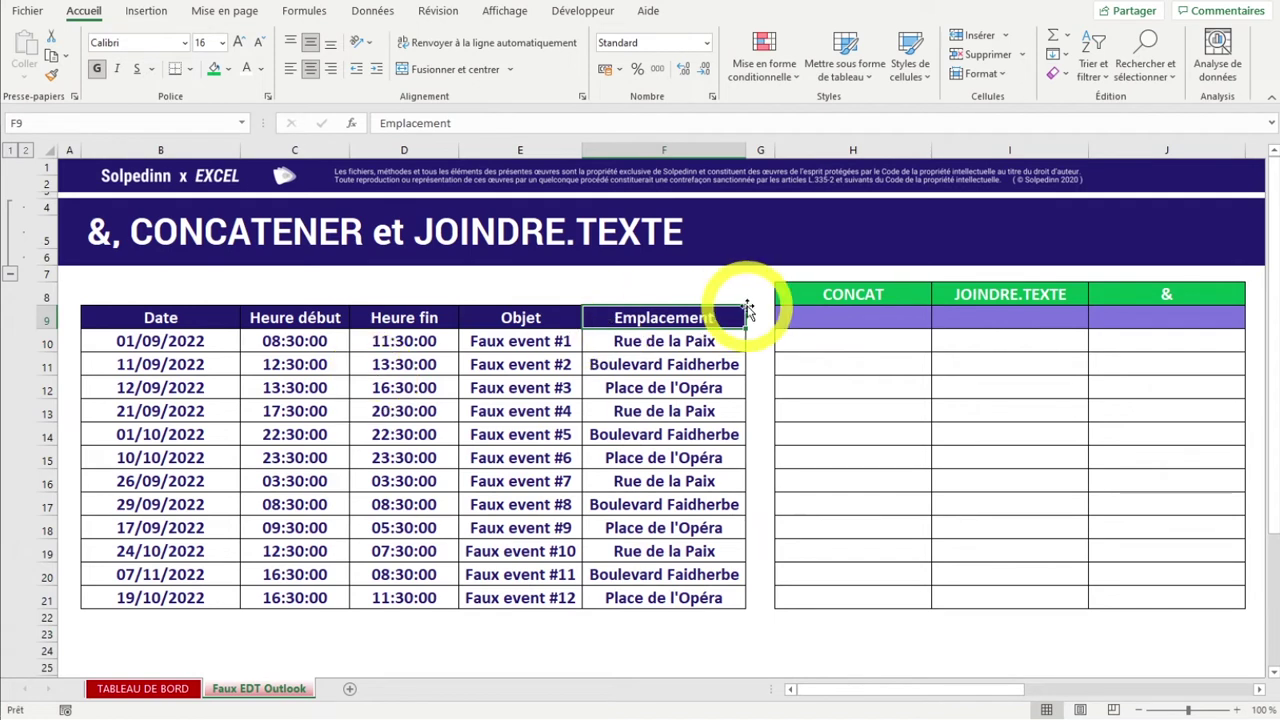
Enter =CONCAT(B9:F9) in H9 under the CONCAT heading
left_click(884, 316)
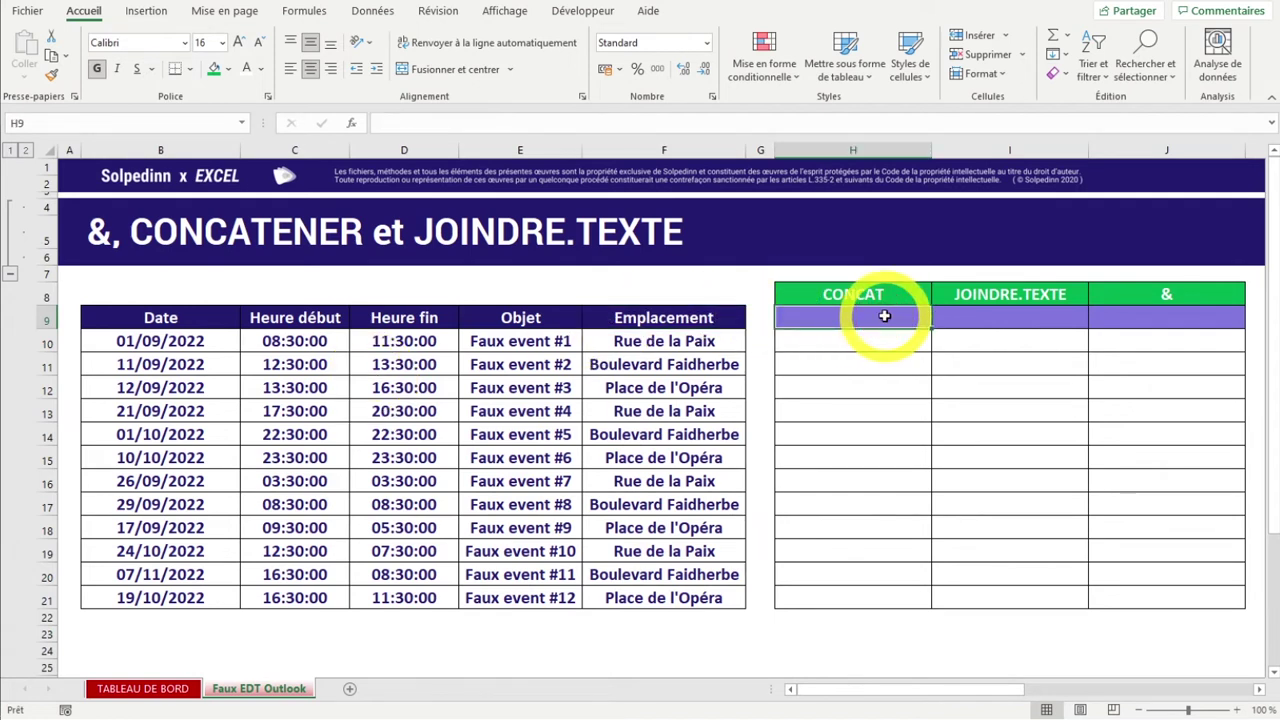
type("=CON")
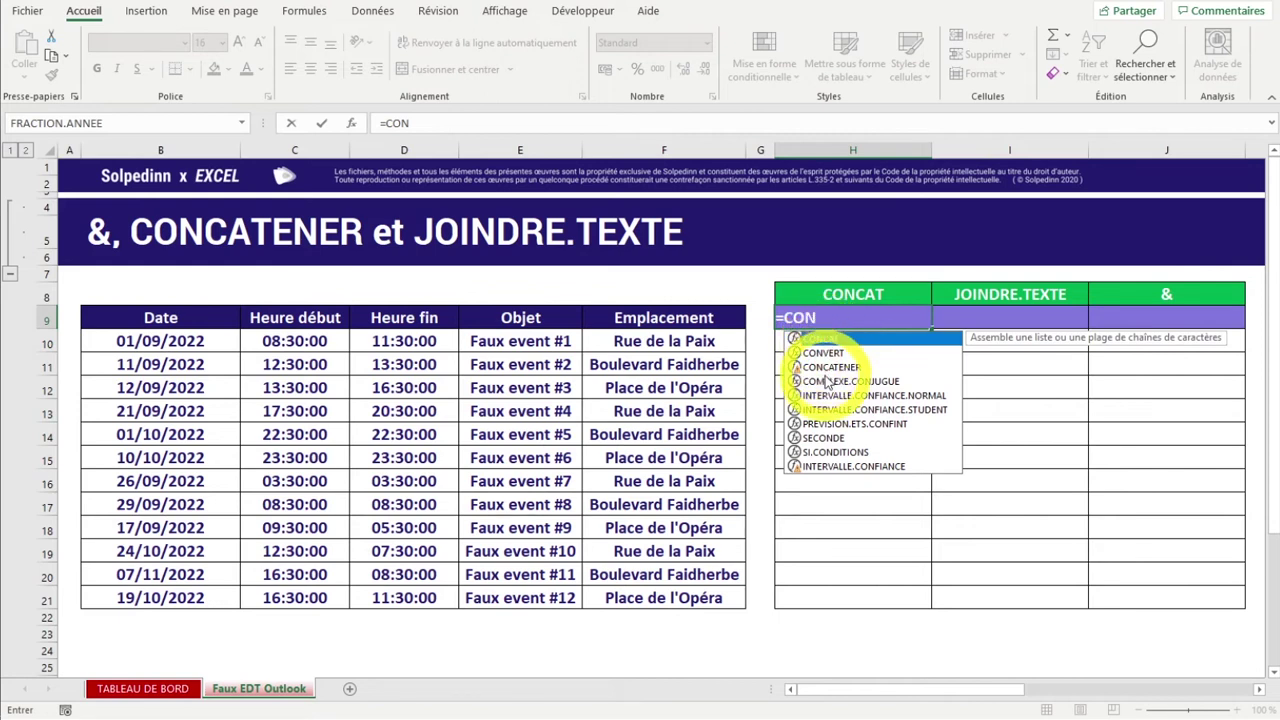
left_click(808, 368)
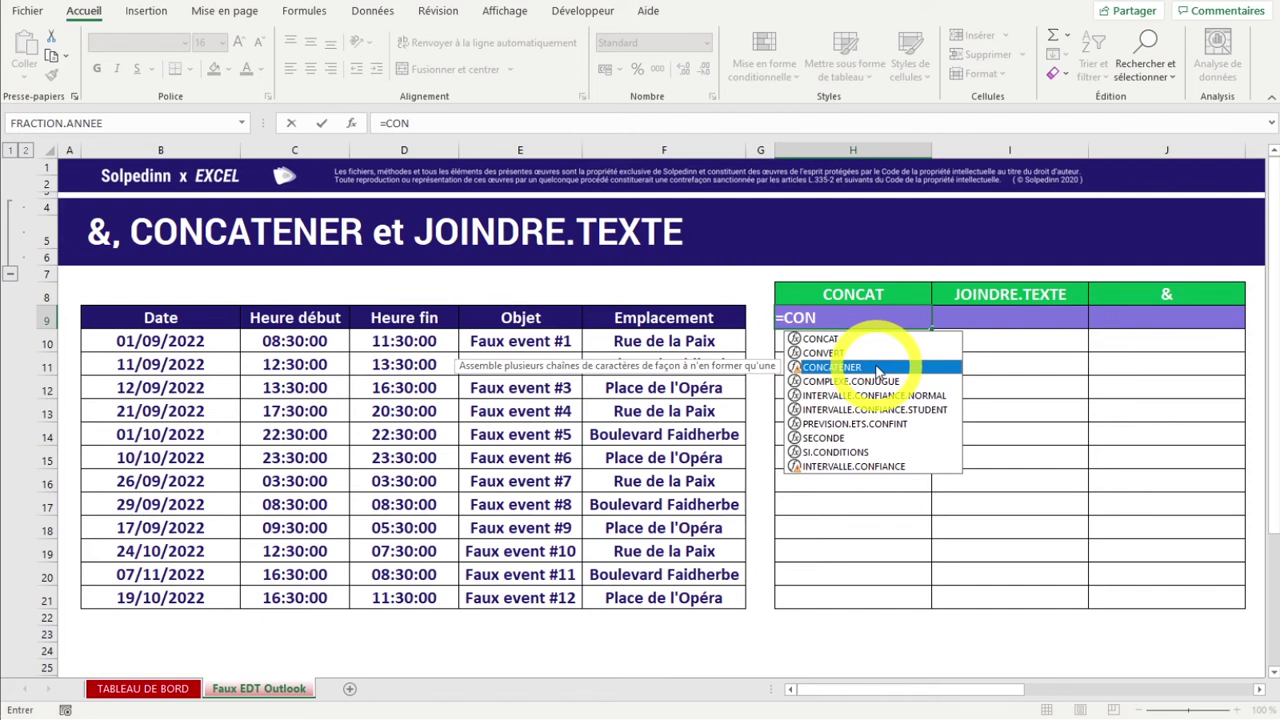
left_click(815, 341)
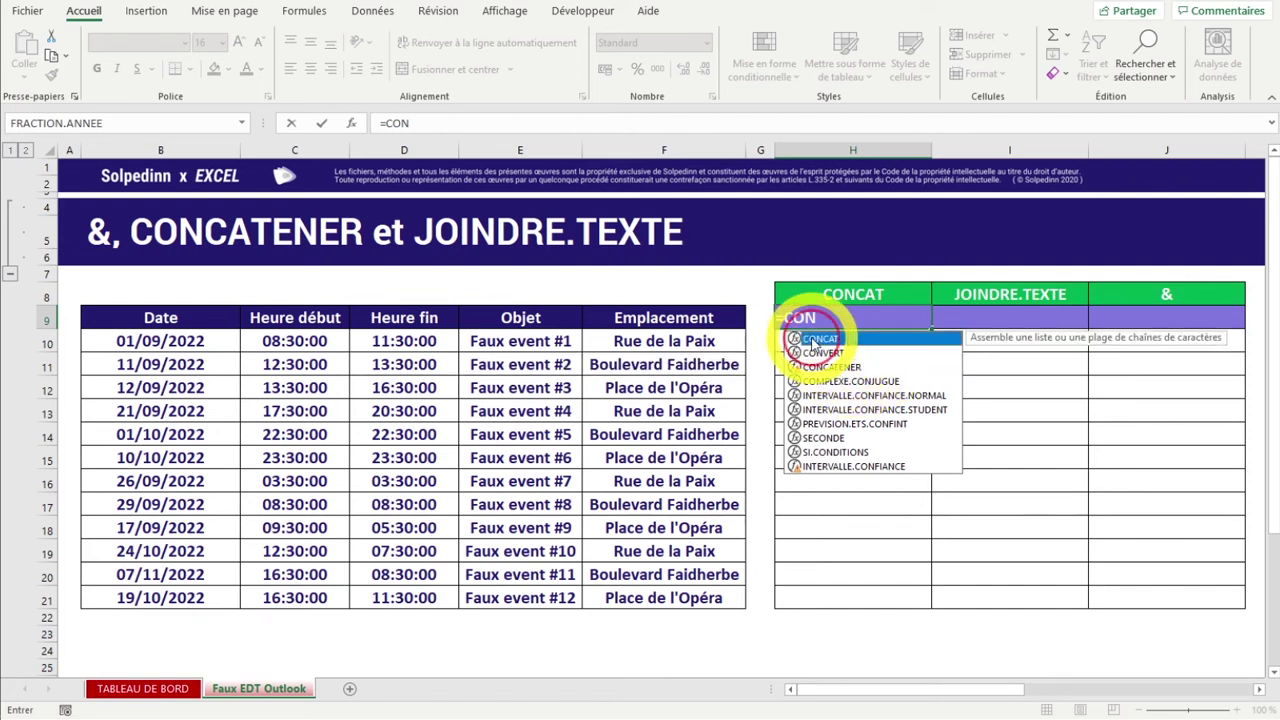
double_click(815, 341)
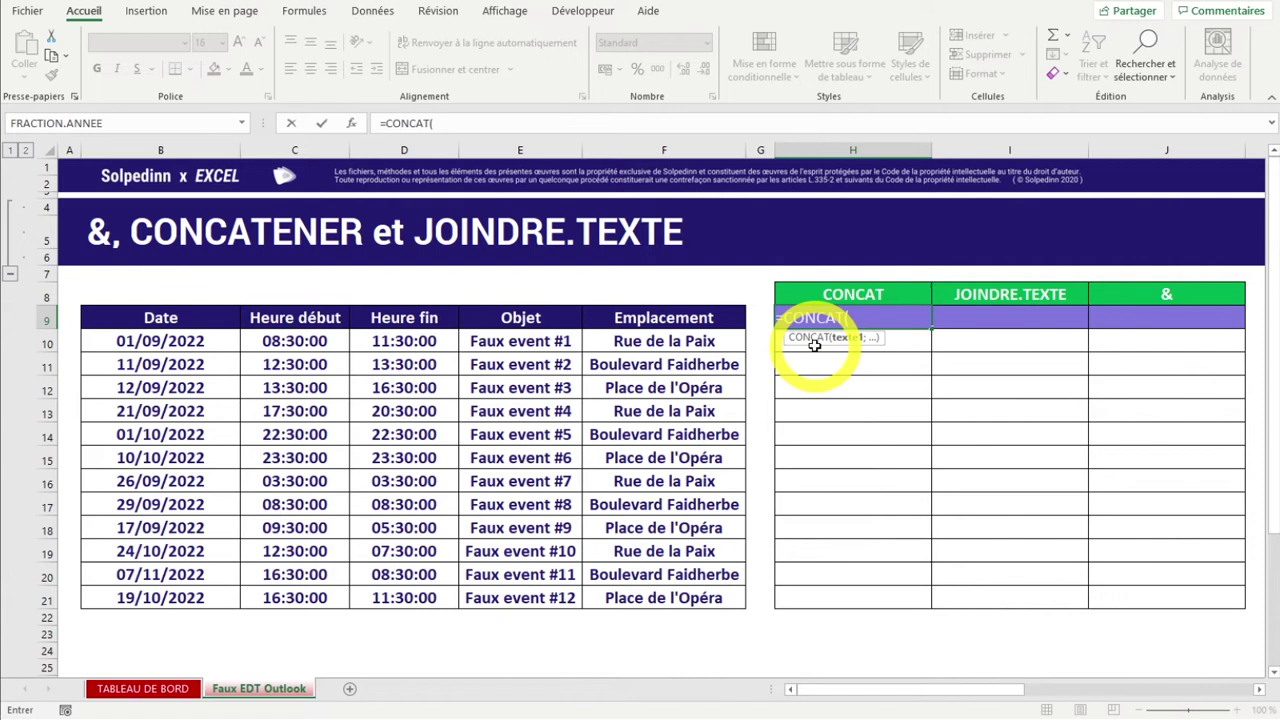
left_click(817, 316)
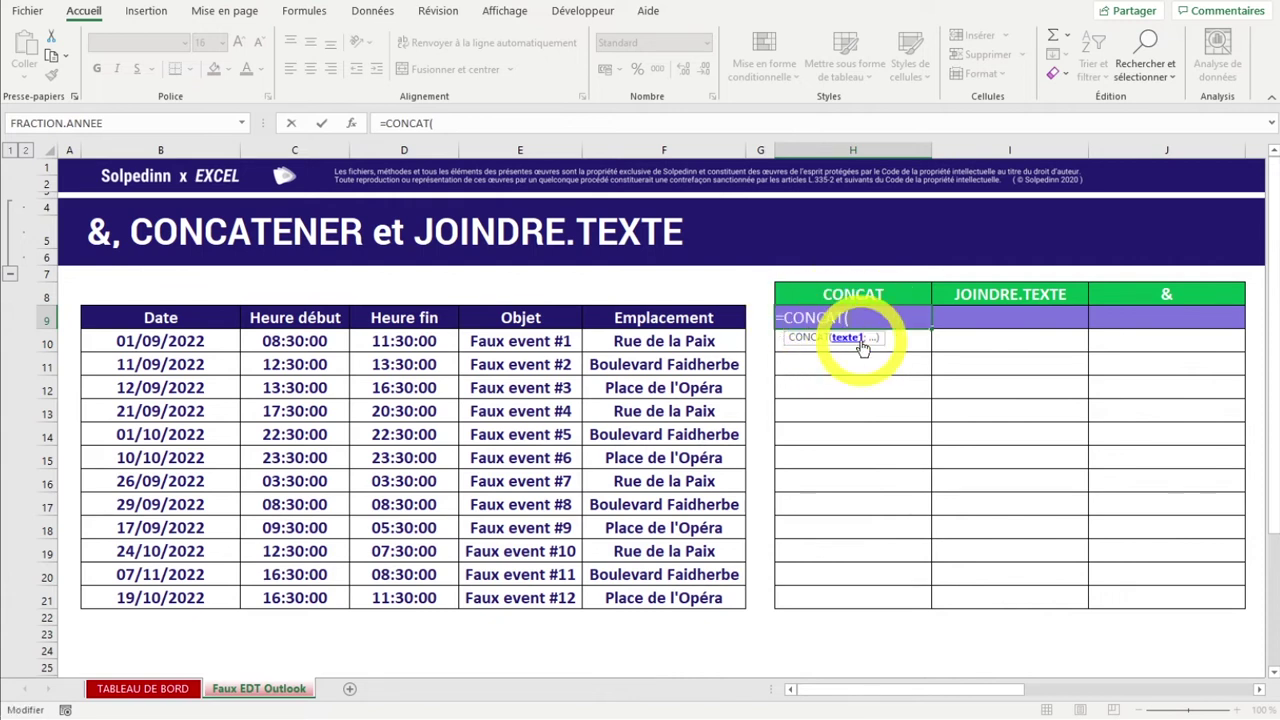
left_click(862, 318)
mouse_move(150, 318)
left_mouse_down()
mouse_move(436, 341)
mouse_move(632, 318)
left_mouse_up()
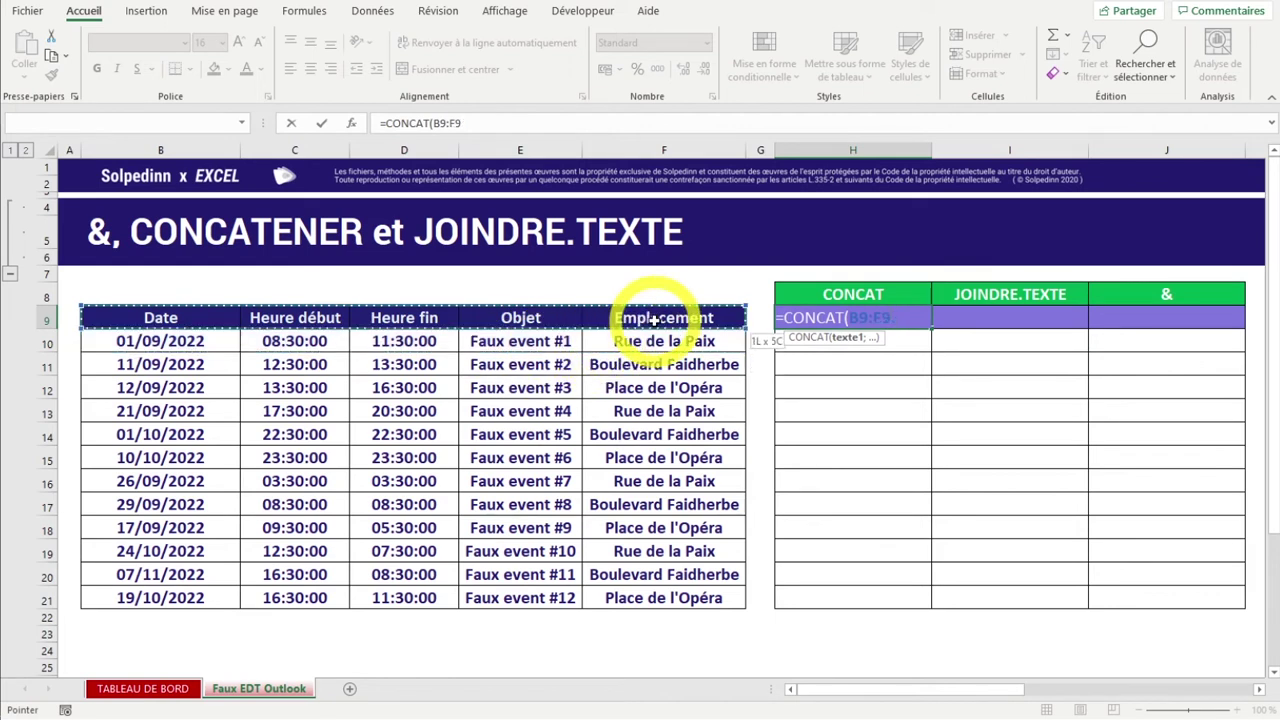
type(")")
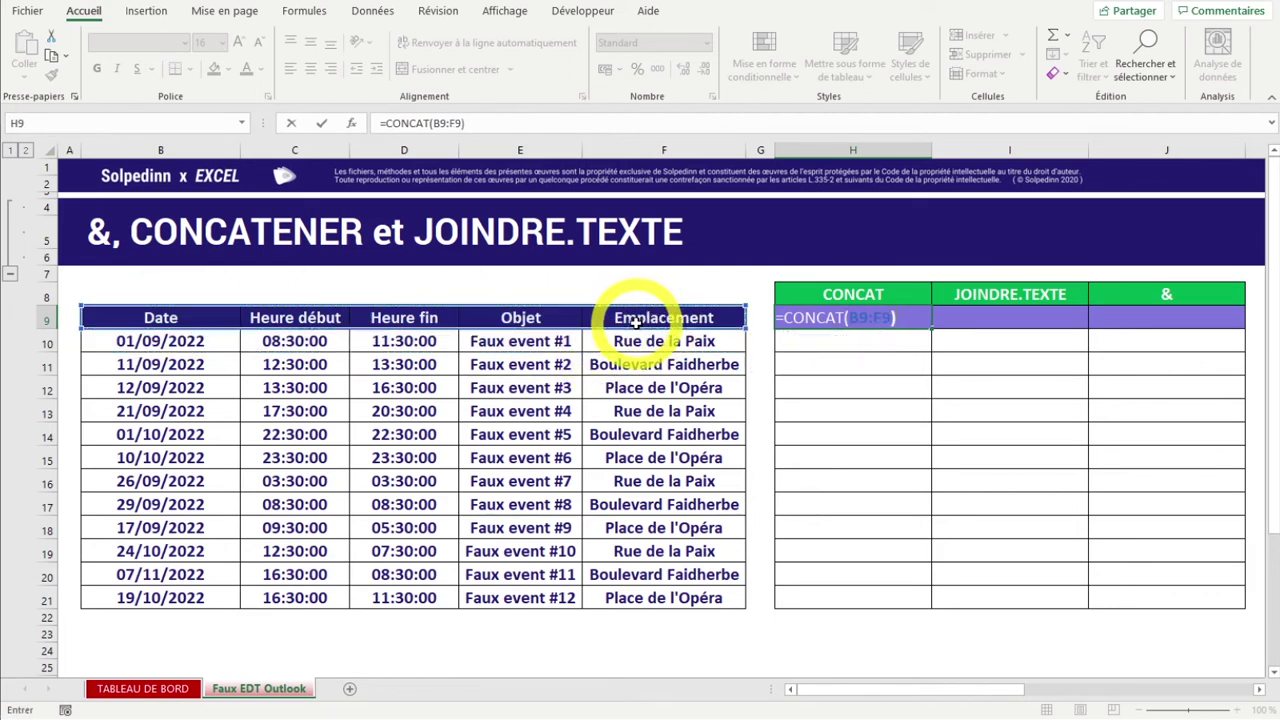
key("Return")
Auto-fit column H and fill H9's CONCAT formula down to H21 using Fill Without Formatting
left_click(920, 148)
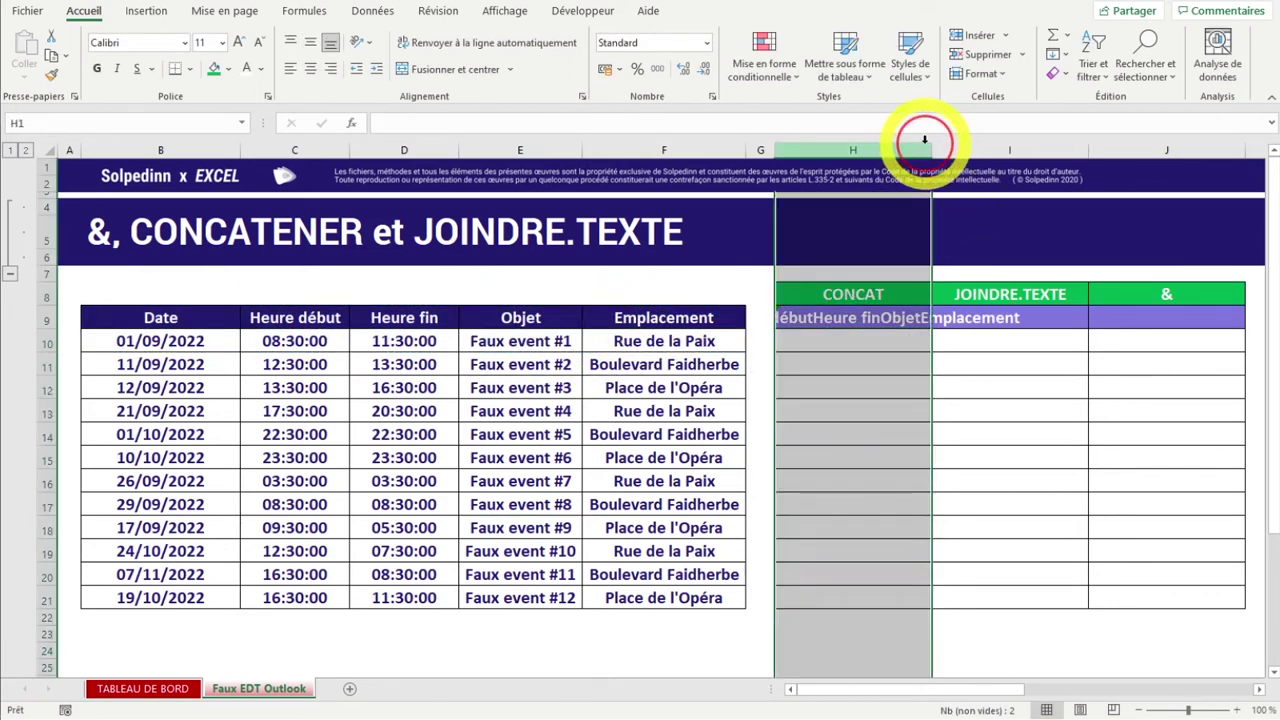
double_click(931, 148)
left_click(789, 318)
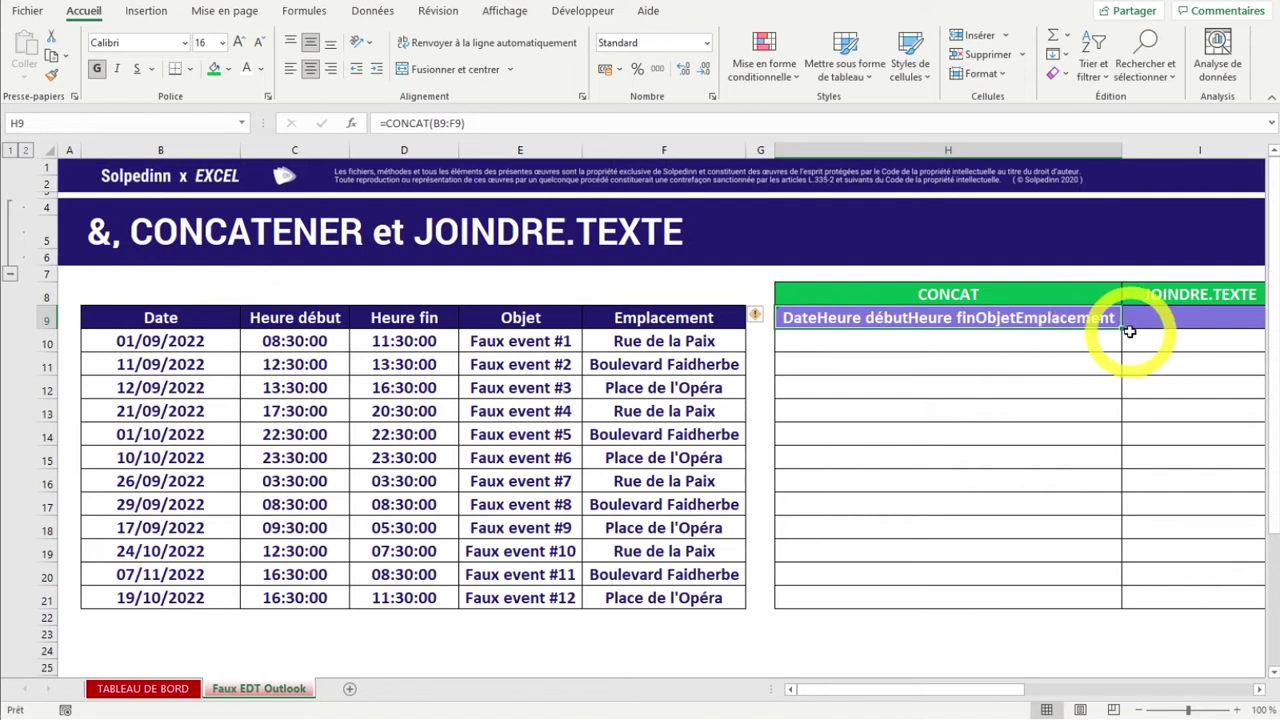
left_click_drag(1129, 331, 1111, 603)
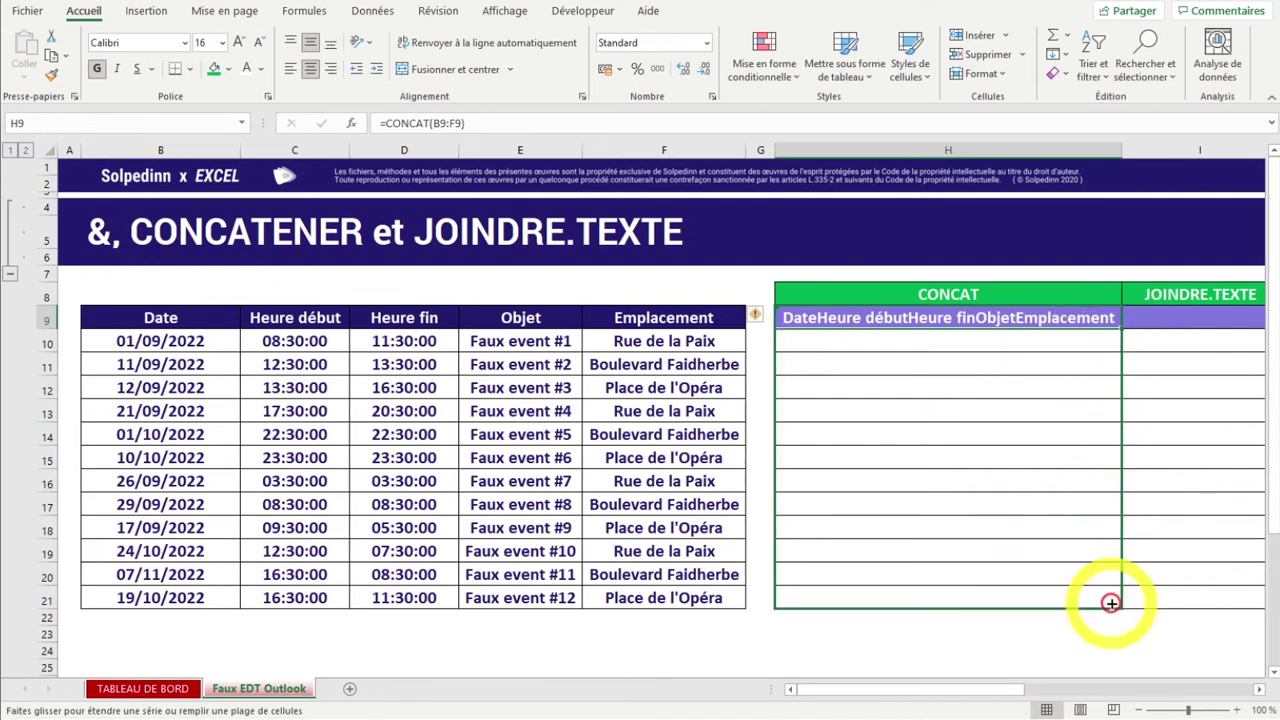
left_click(1136, 618)
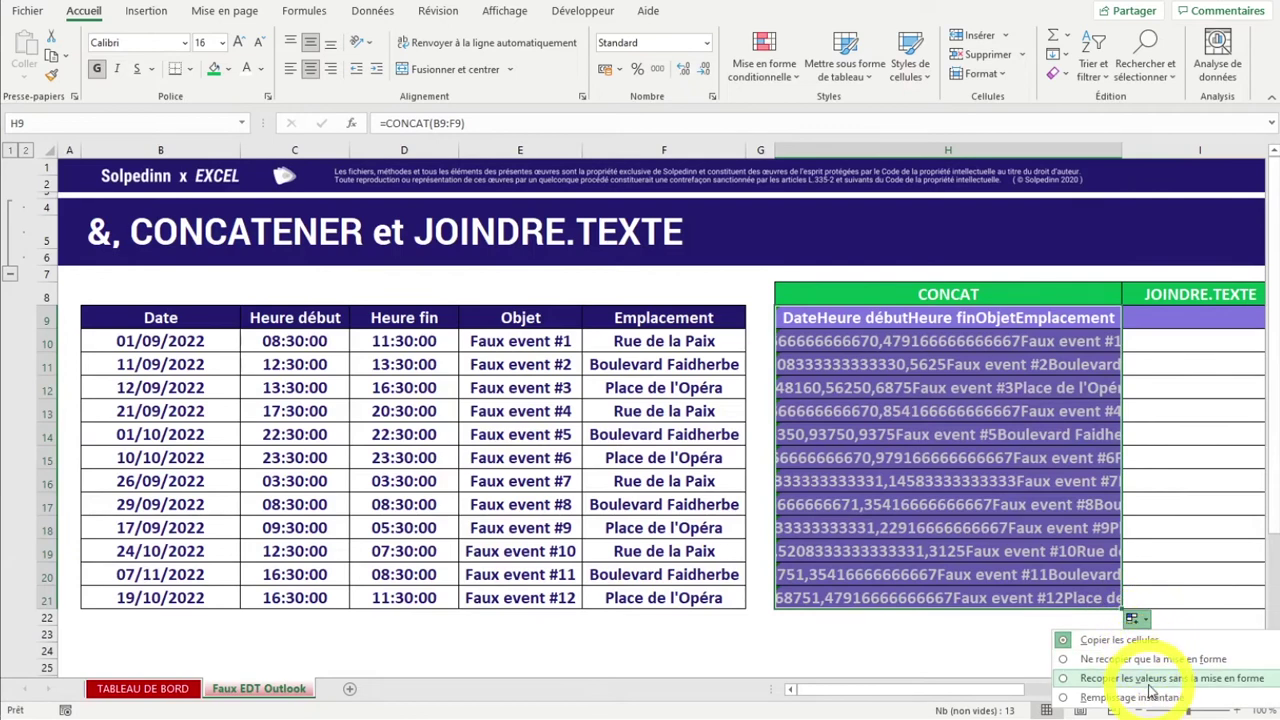
left_click(1150, 682)
left_click(880, 481)
Auto-fit column H to show the full joined CONCAT results
scroll(909, 370, "down", 3)
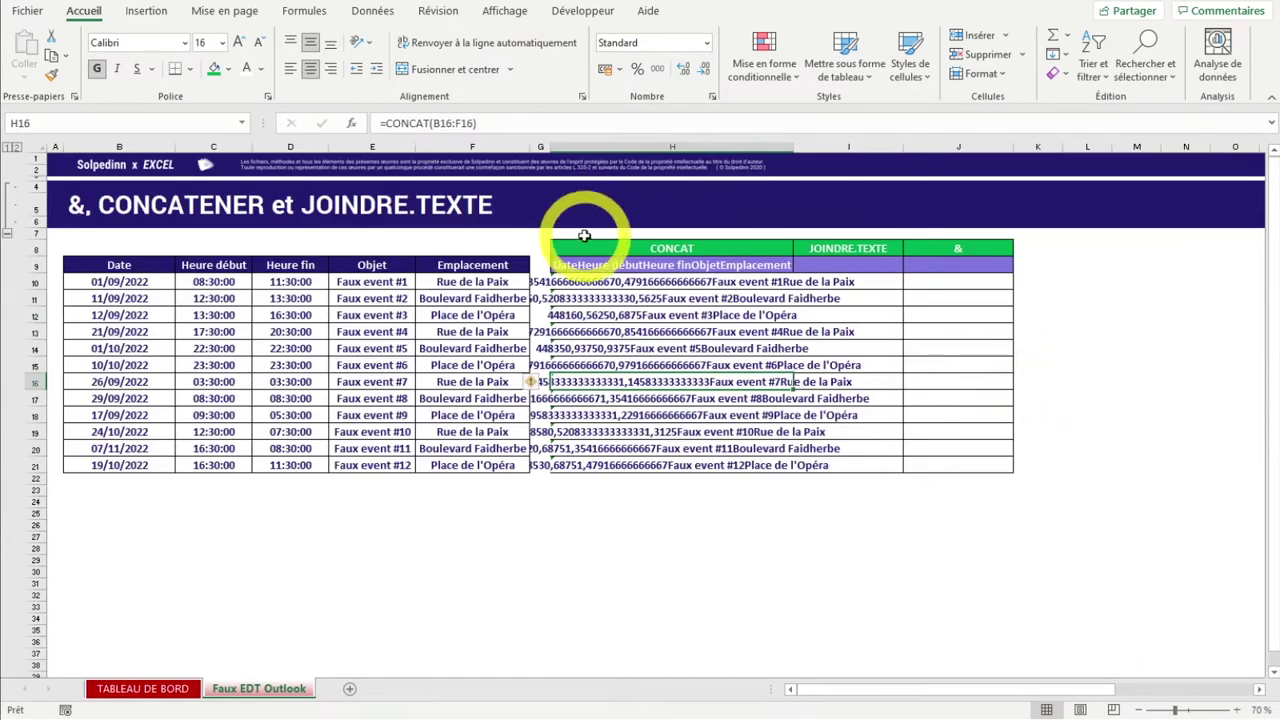
double_click(793, 147)
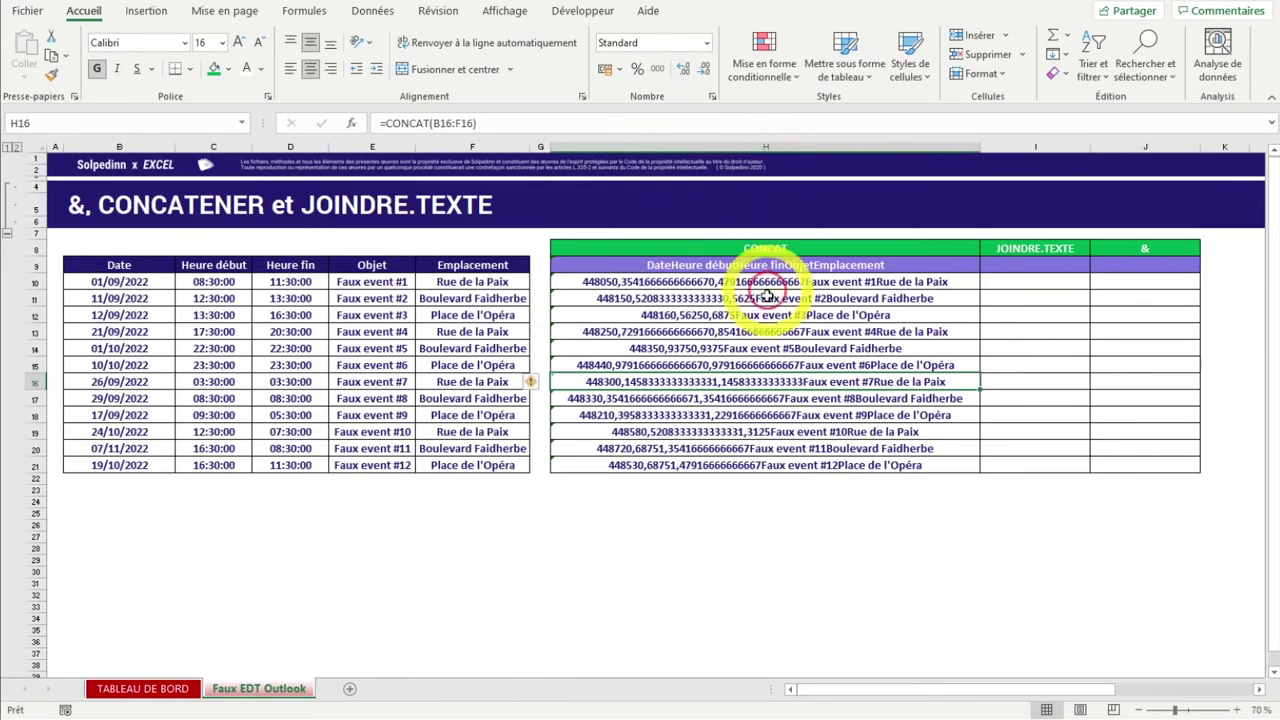
scroll(765, 290, "up", 1)
scroll(765, 288, "up", 1)
scroll(765, 286, "up", 1)
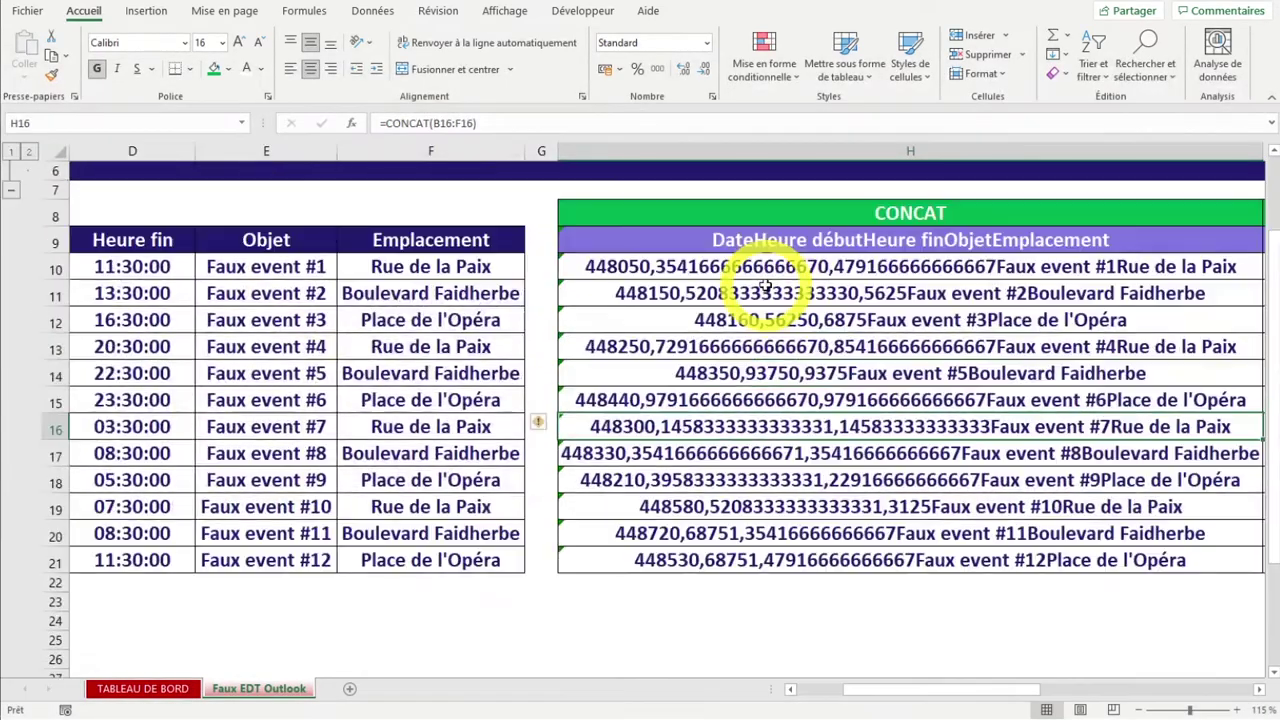
left_click_drag(140, 295, 192, 322)
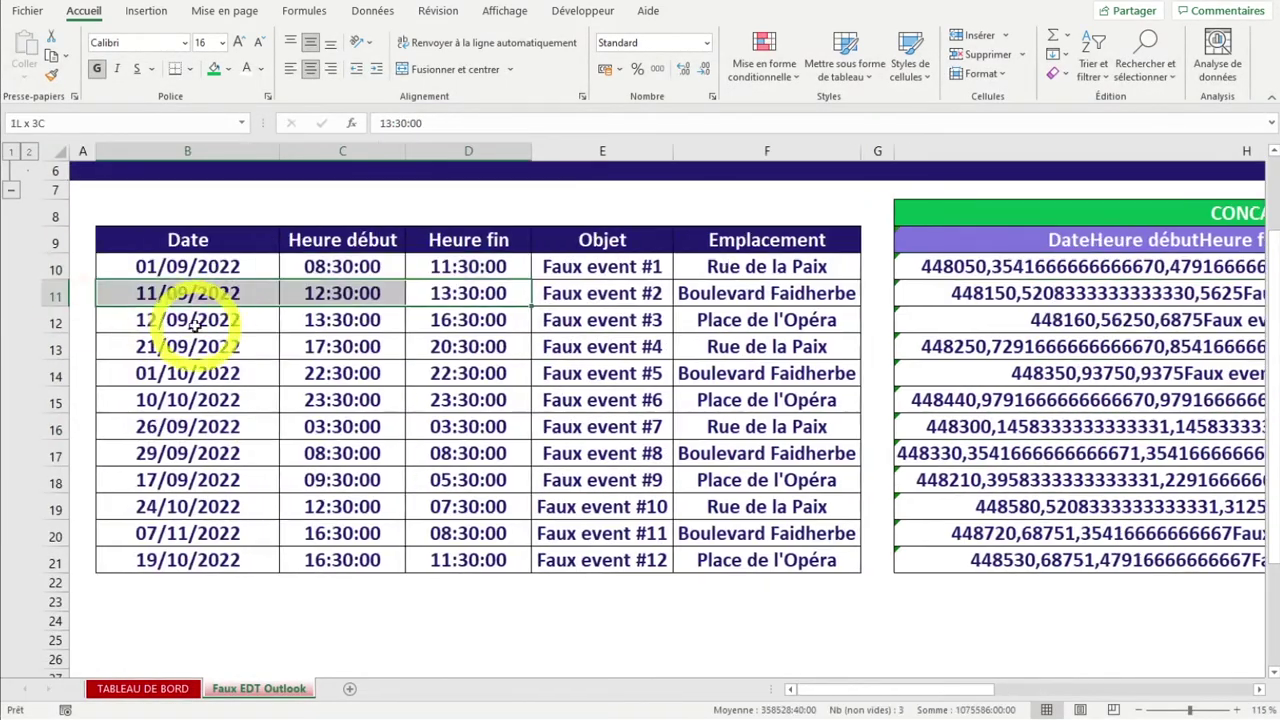
Inspect the CONCAT formulas in rows 16, 10 and header cell H9
left_click(425, 376)
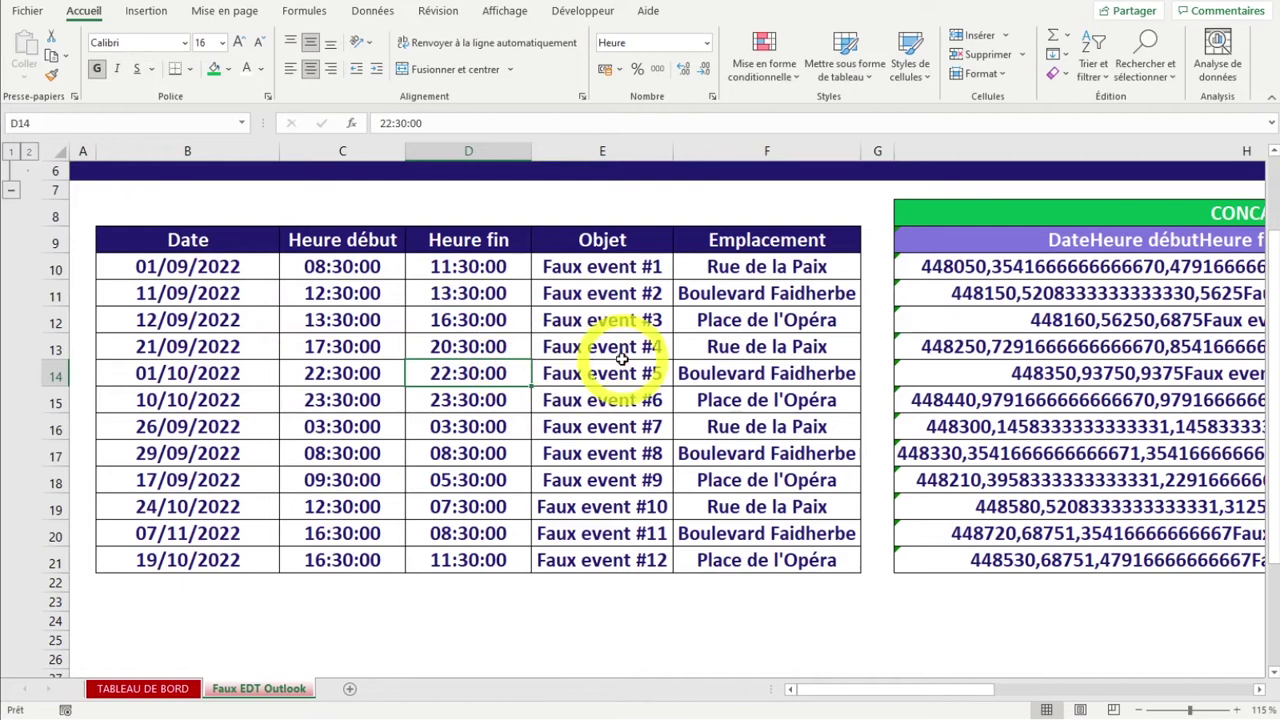
left_click_drag(925, 346, 537, 418)
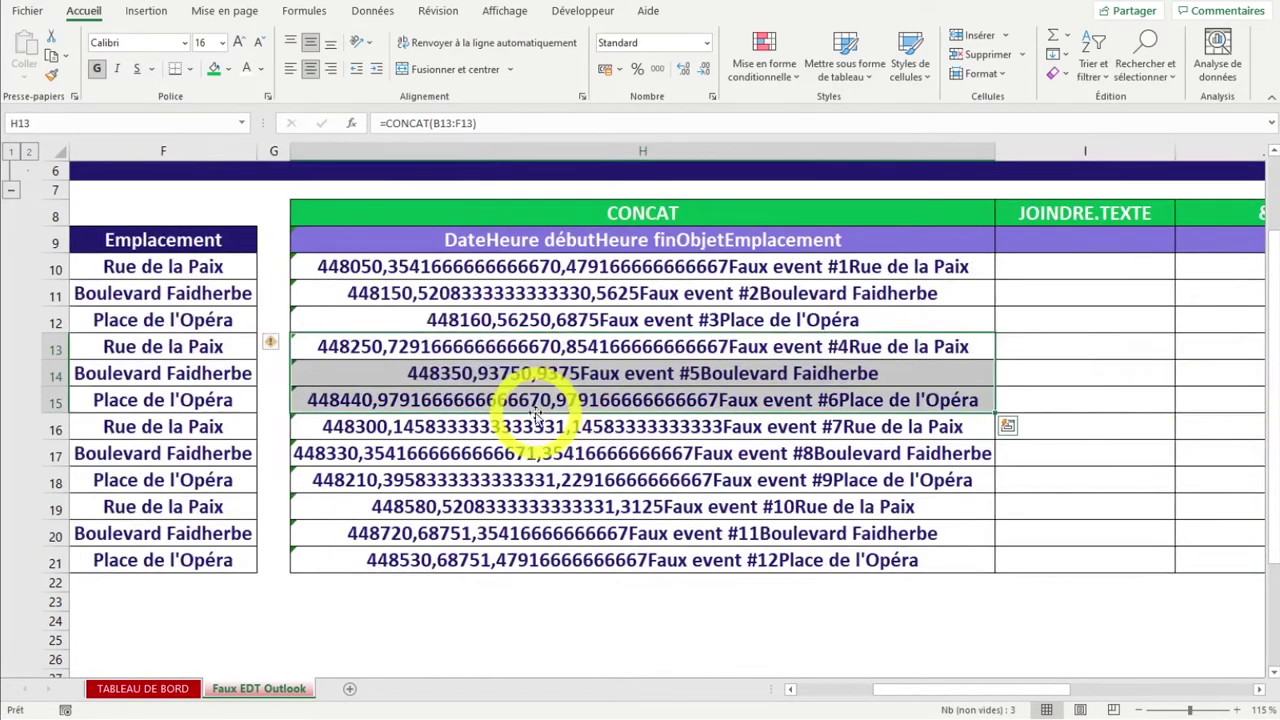
left_click(540, 430)
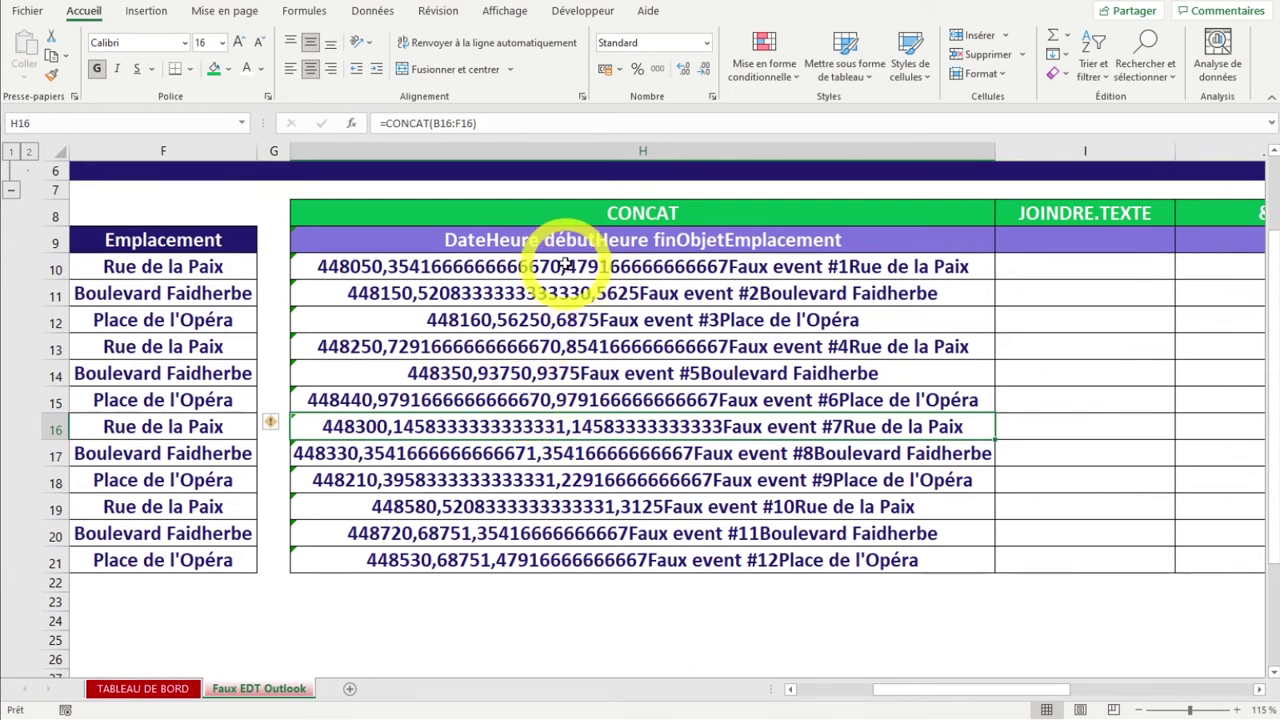
left_click(556, 268)
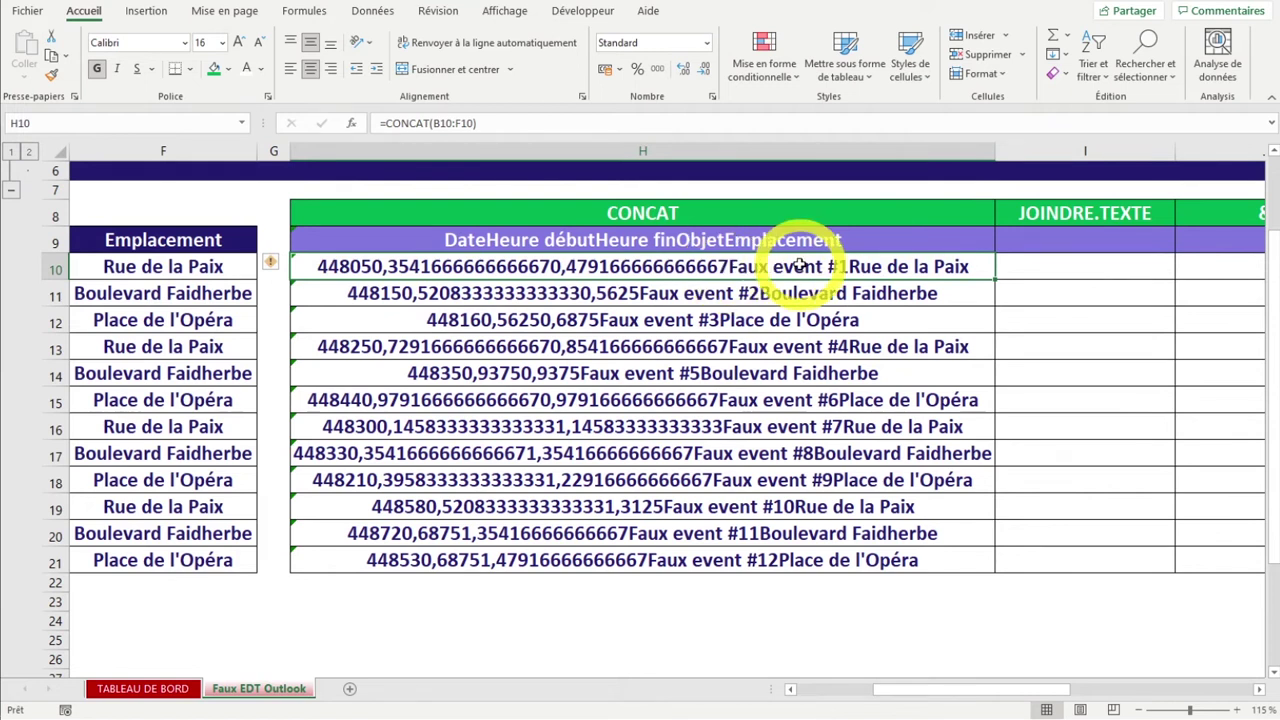
left_click(690, 242)
left_click(773, 266)
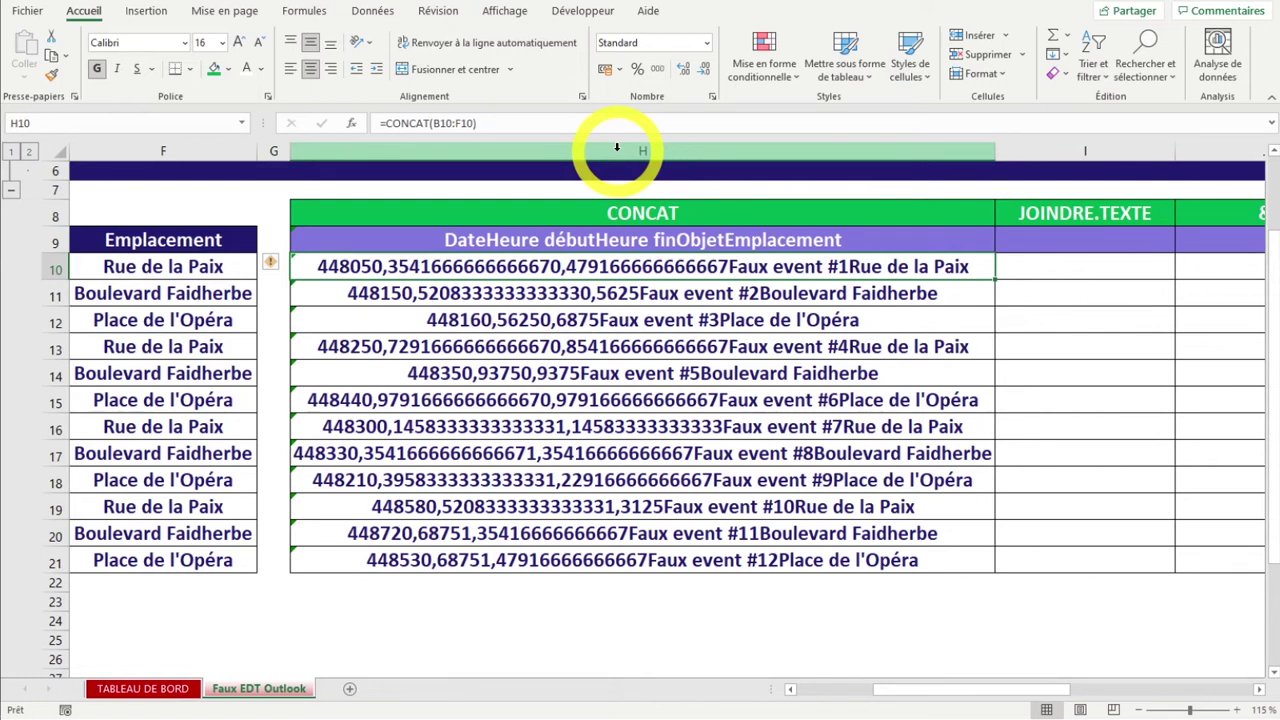
Hide column H, then enter =JOINDRE.TEXTE(";";VRAI;B9:F9) in I9
left_click_drag(995, 150, 286, 152)
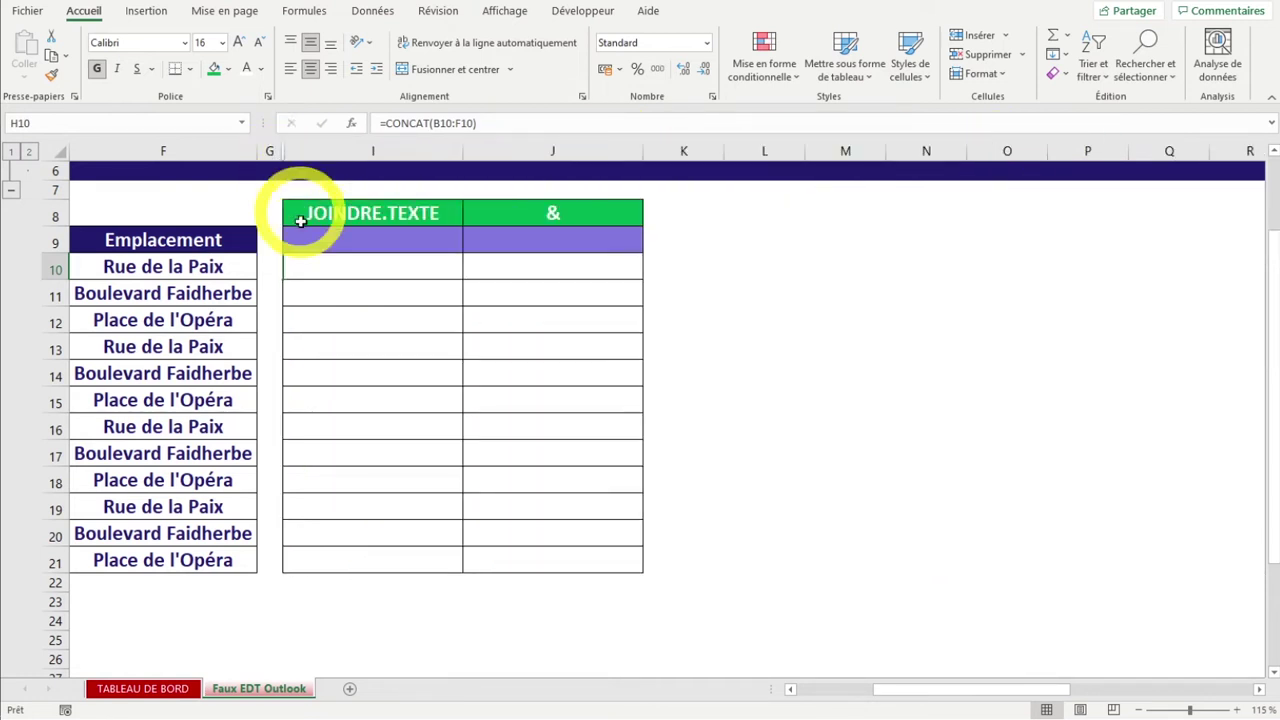
left_click_drag(283, 318, 441, 373)
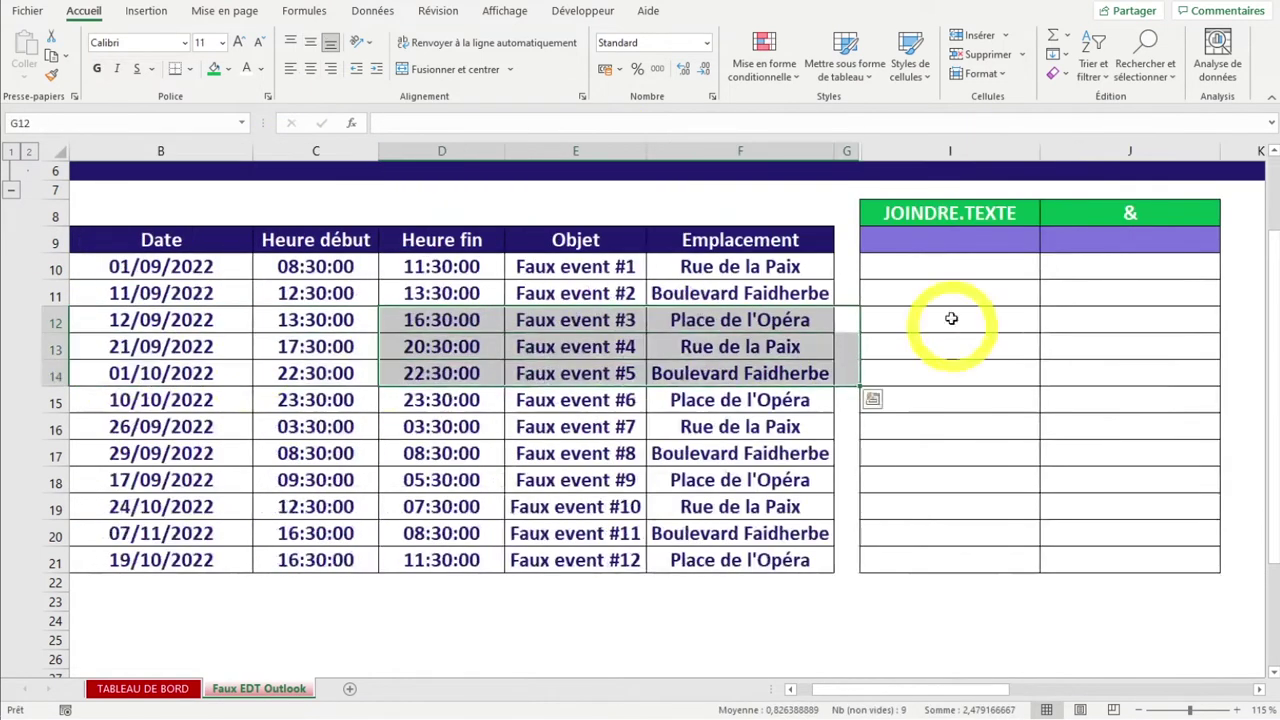
left_click(904, 237)
type("=JOIN")
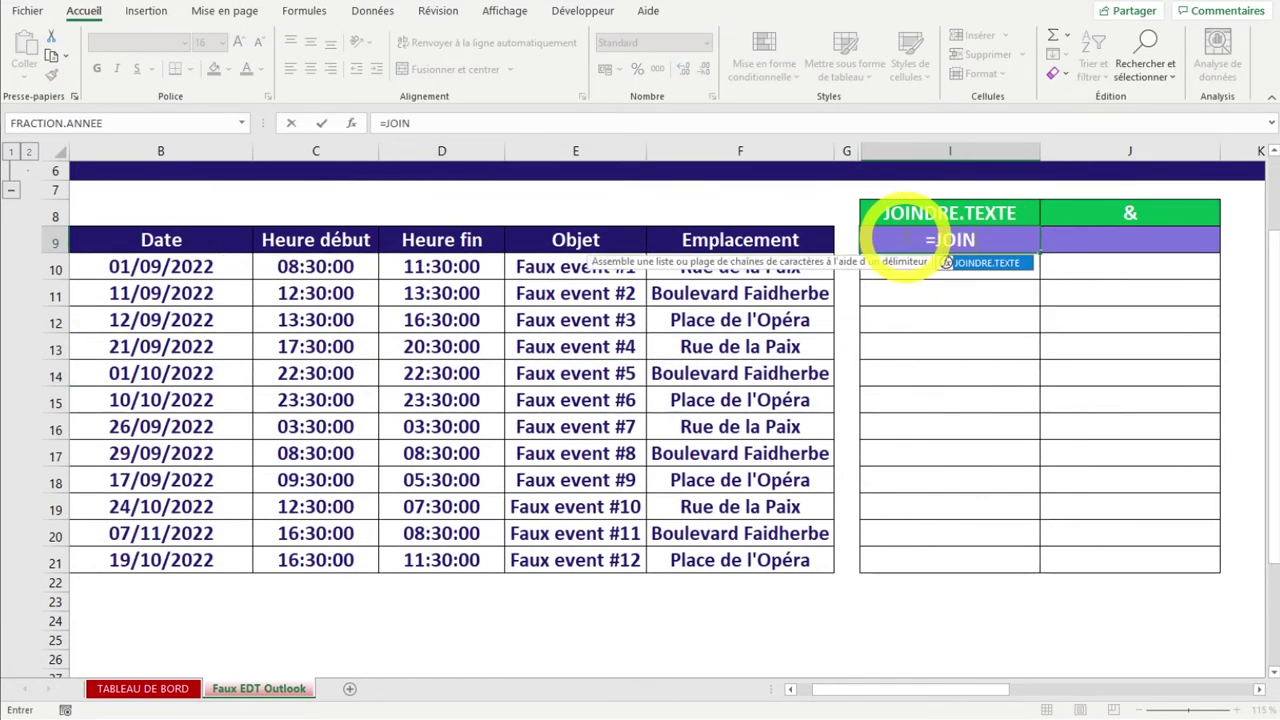
double_click(987, 262)
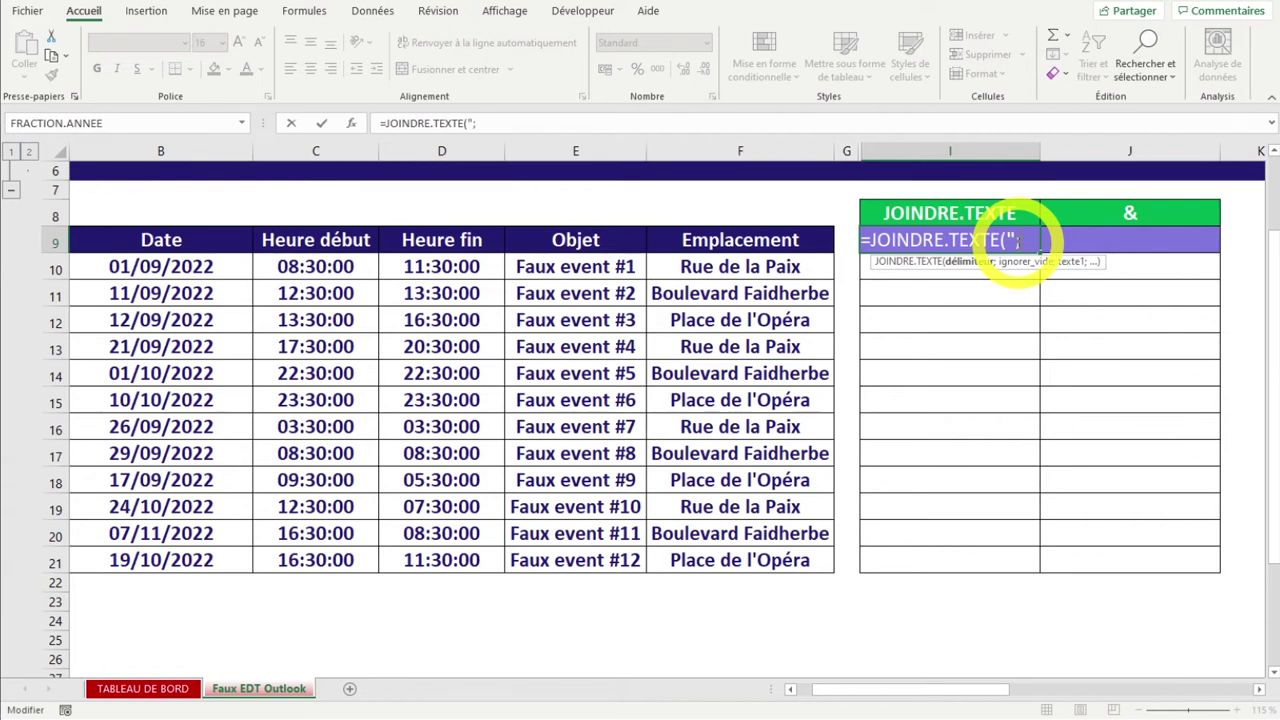
type("\"")
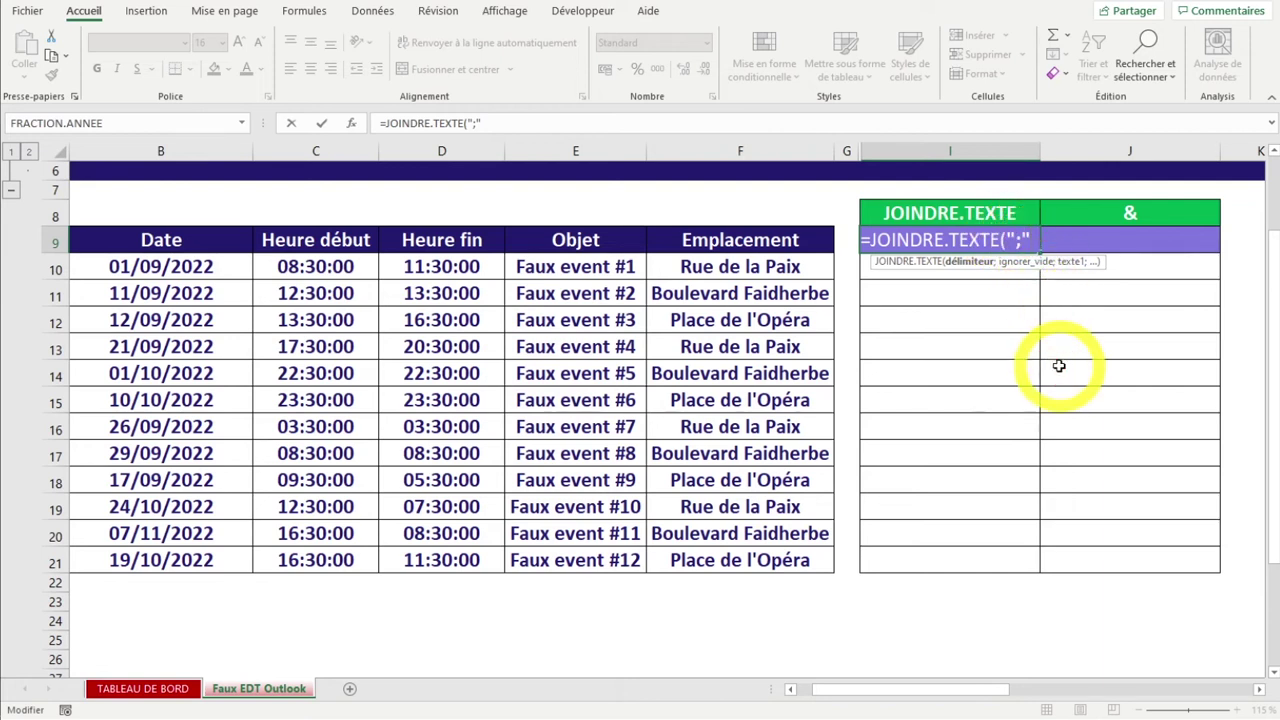
type(";")
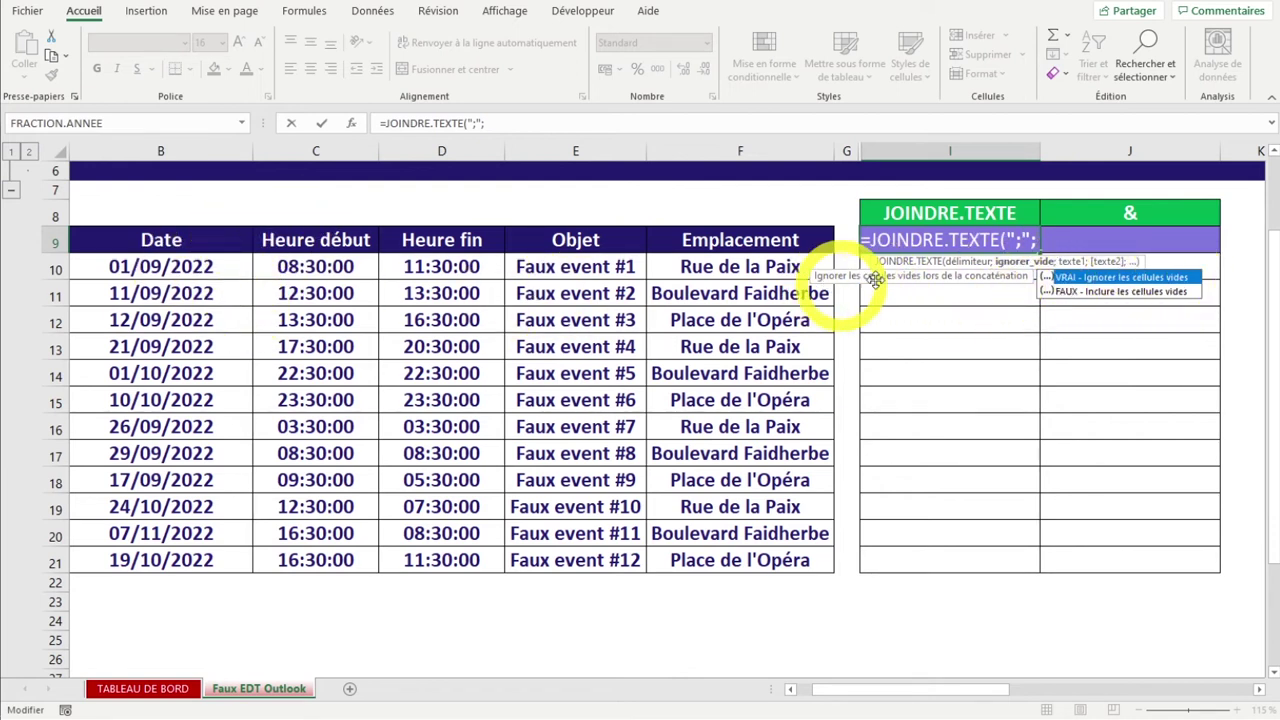
double_click(1120, 277)
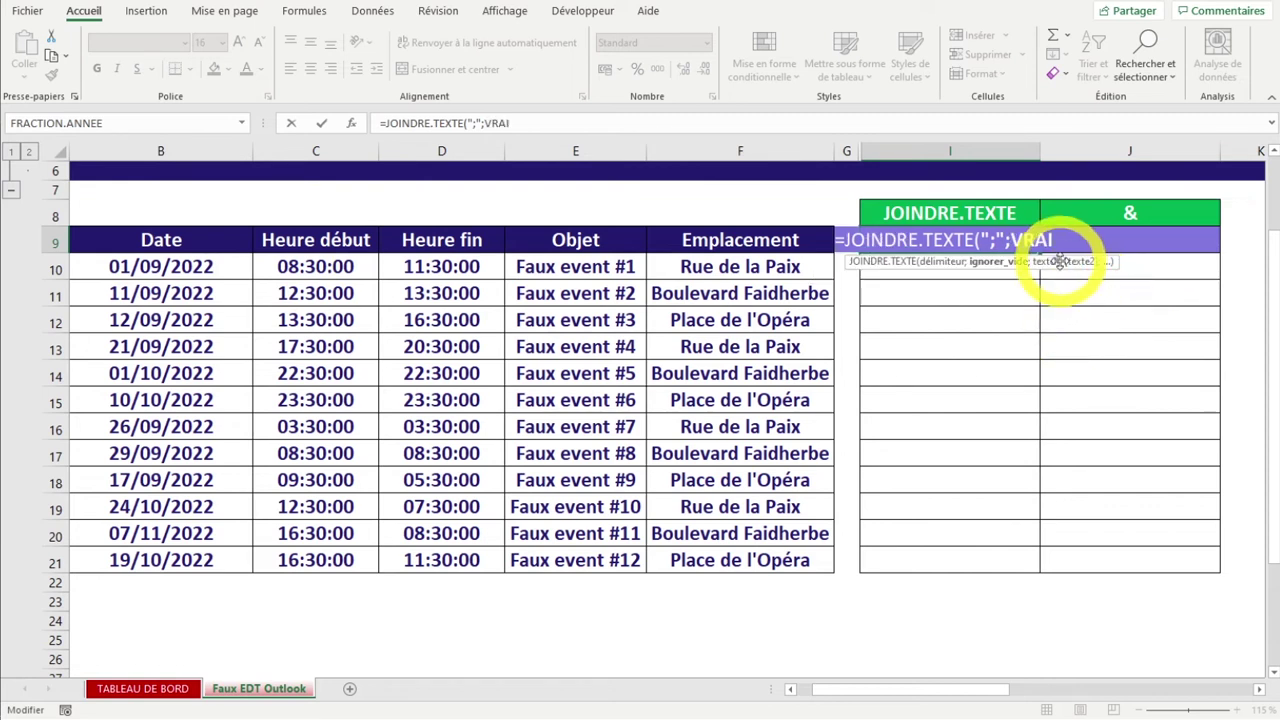
type(";")
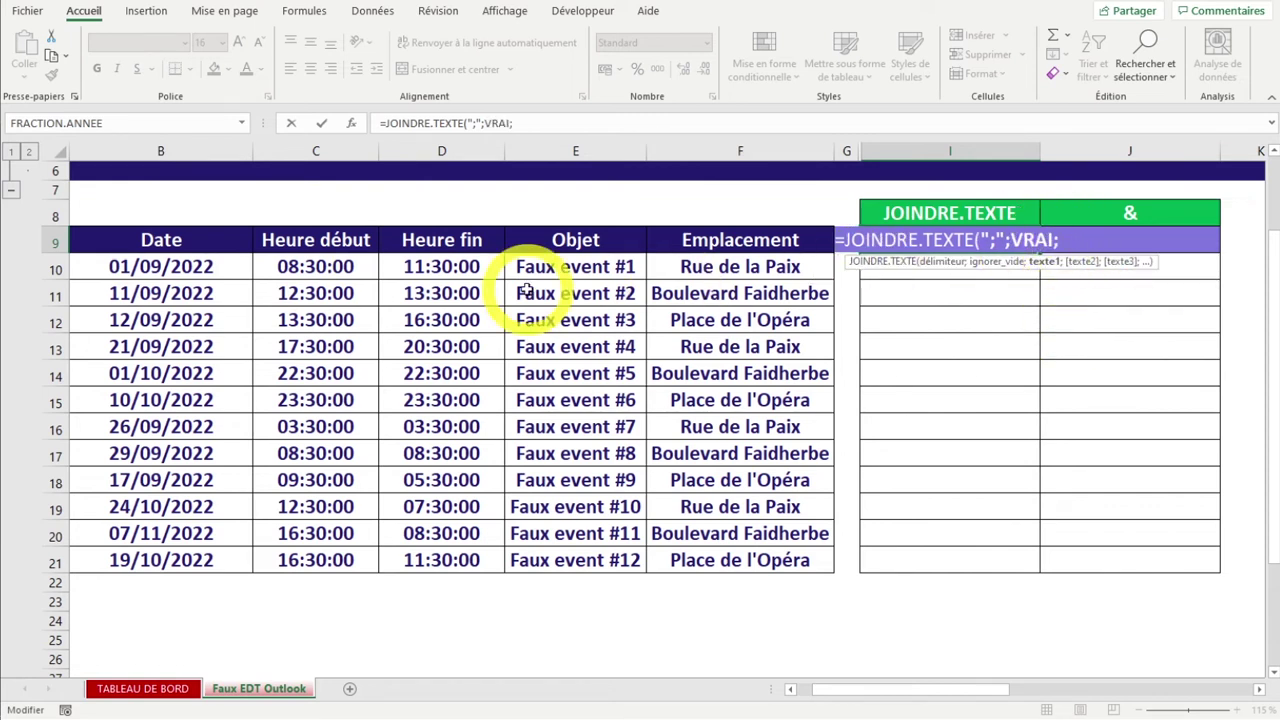
left_click_drag(130, 242, 801, 238)
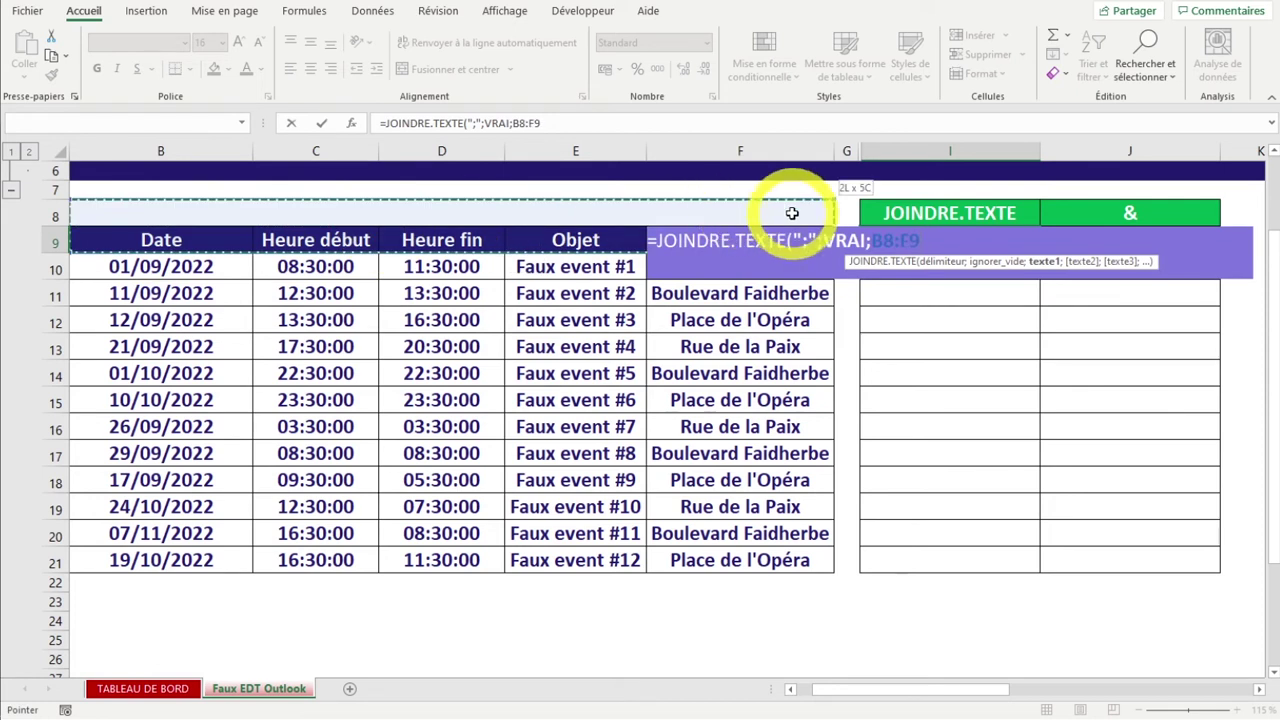
type(")")
key("Return")
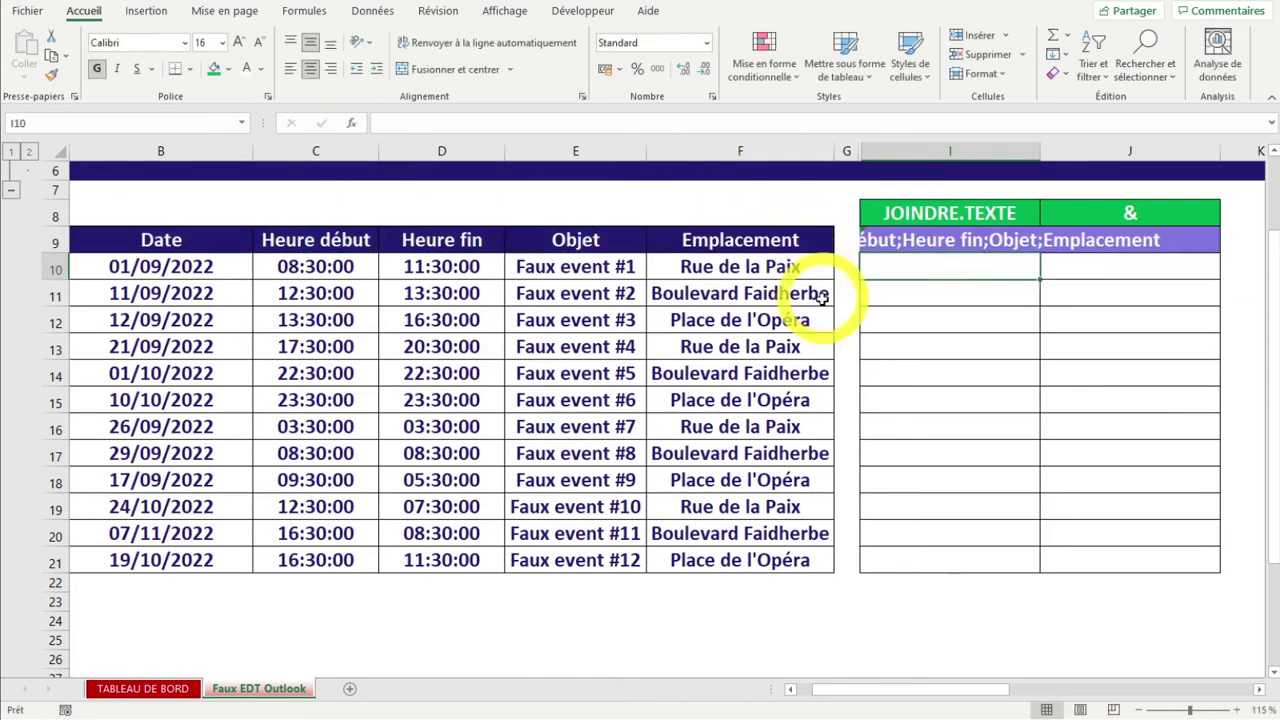
double_click(1038, 150)
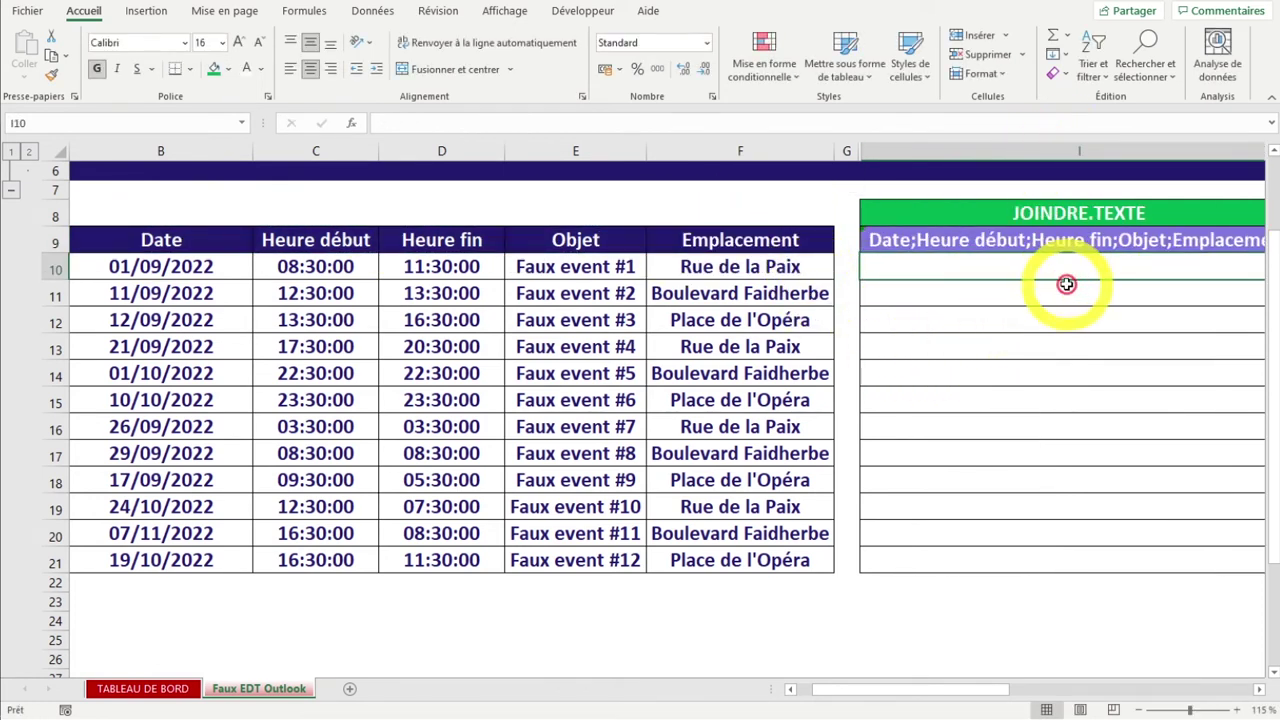
left_click(908, 282)
left_click(618, 244)
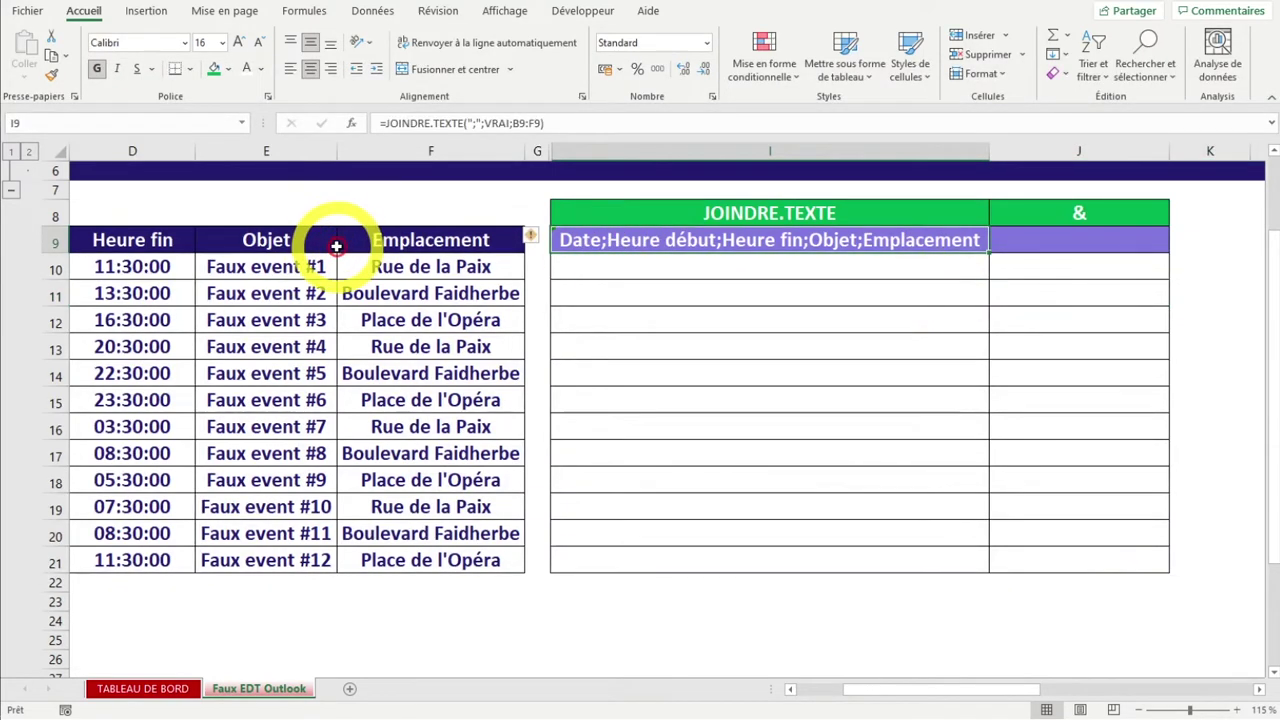
left_click(318, 245)
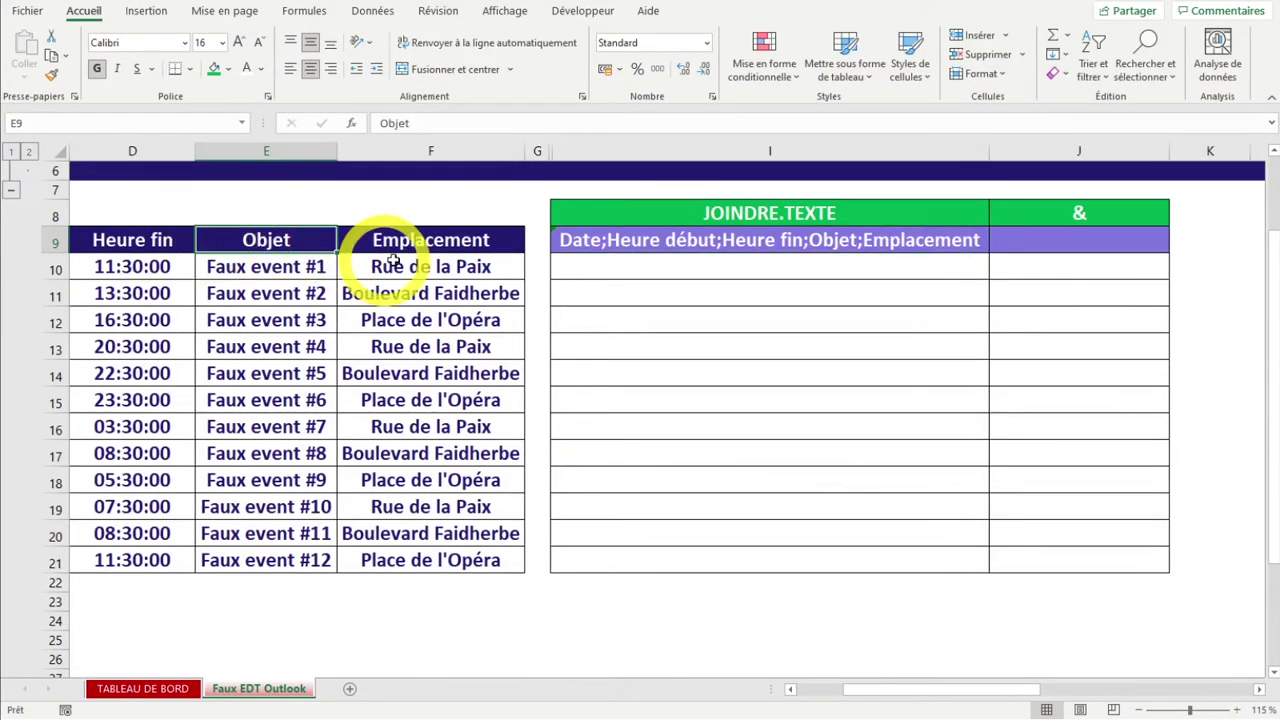
left_click(593, 244)
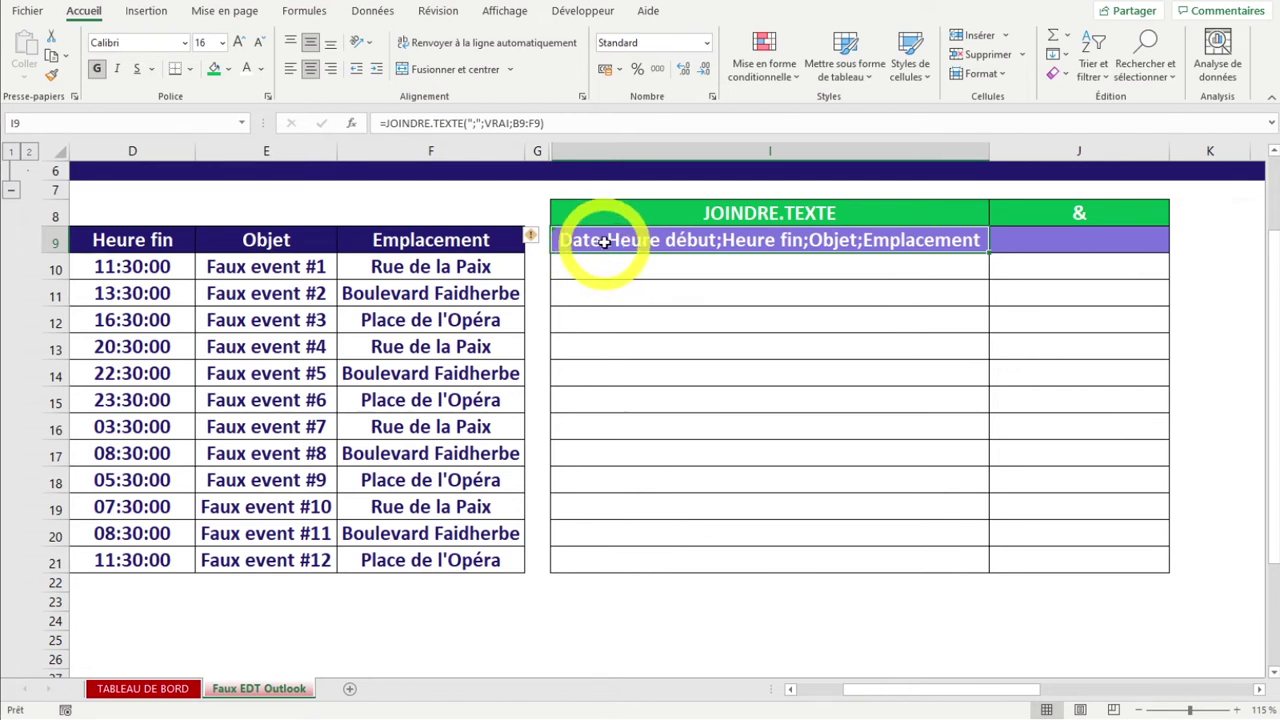
double_click(606, 241)
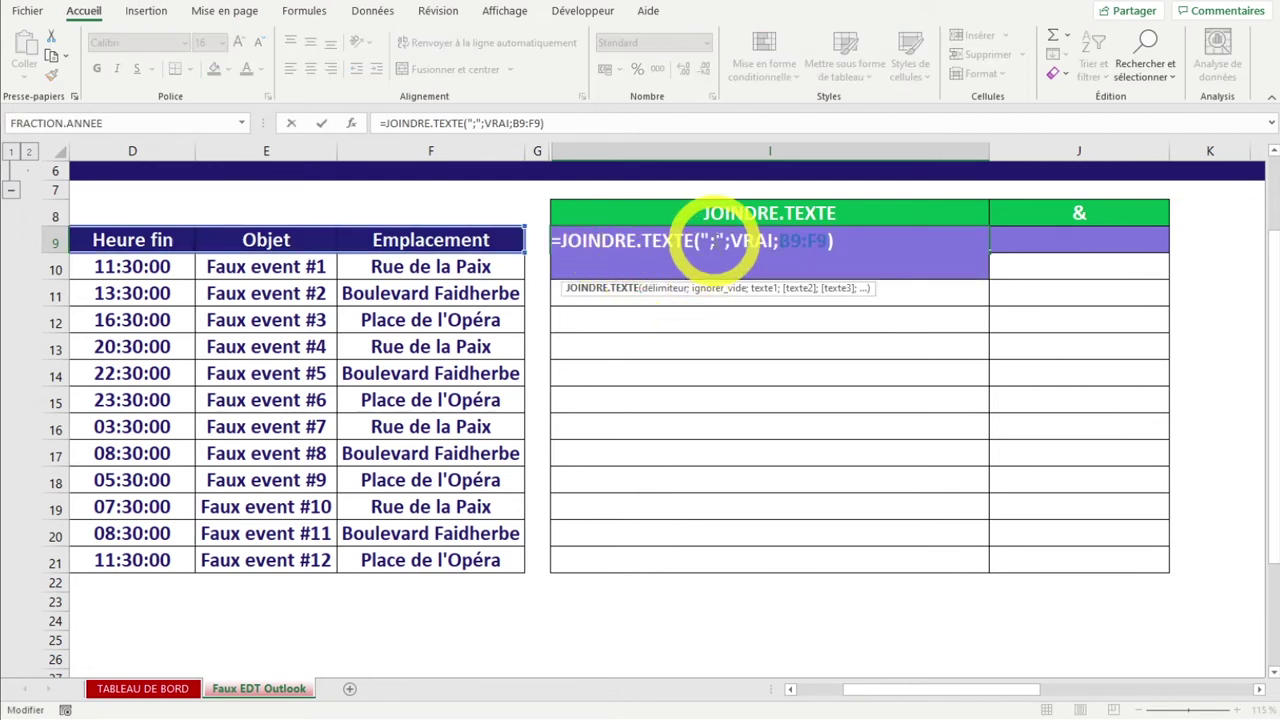
double_click(711, 240)
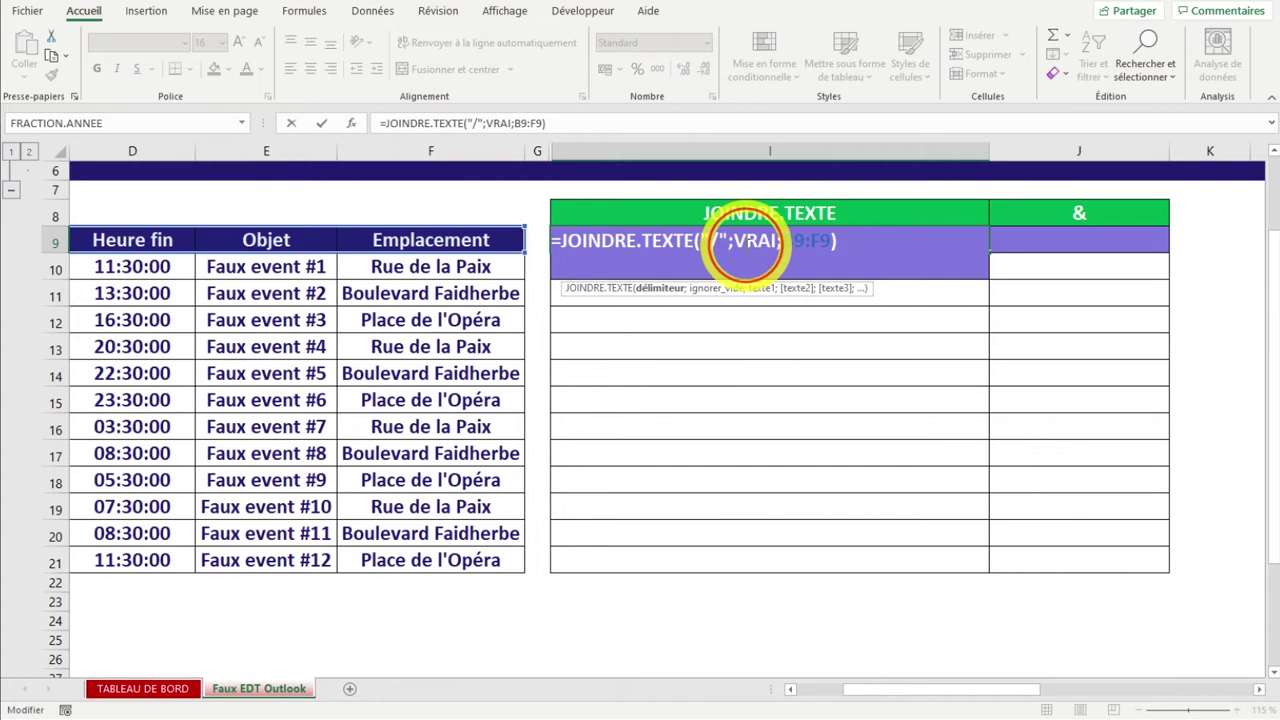
double_click(752, 240)
left_click(756, 289)
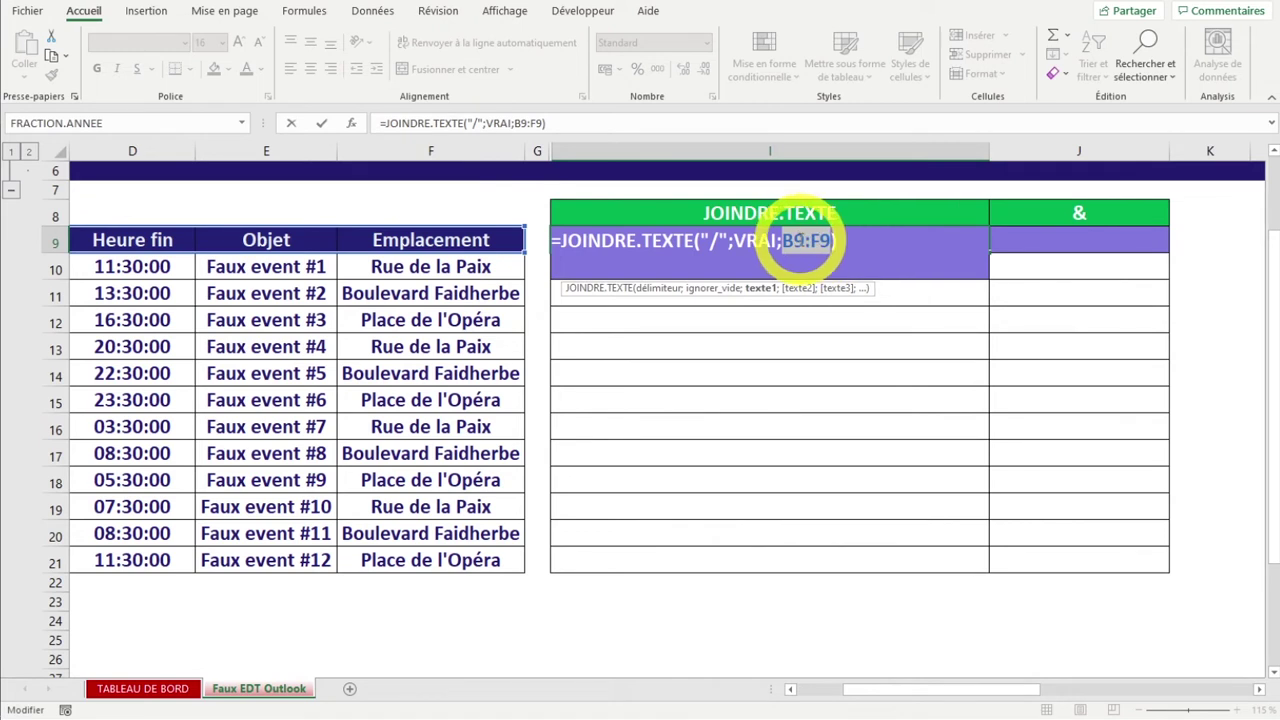
key("Return")
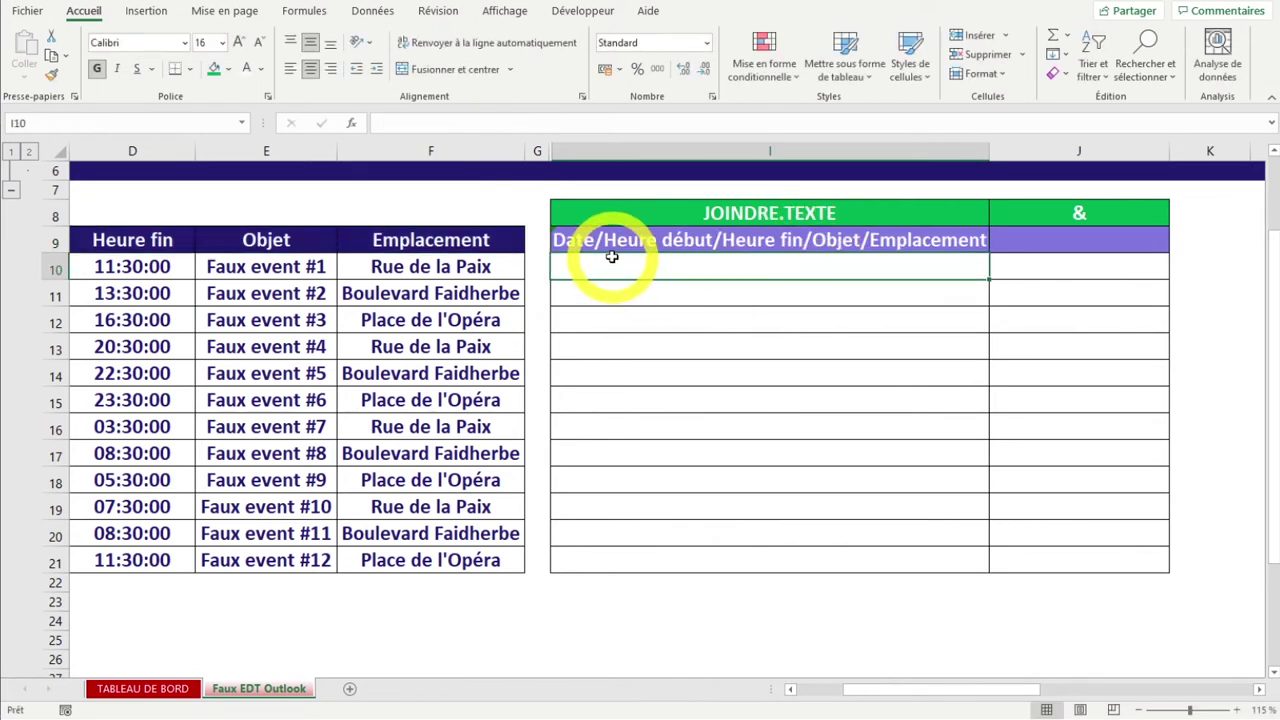
left_click(618, 240)
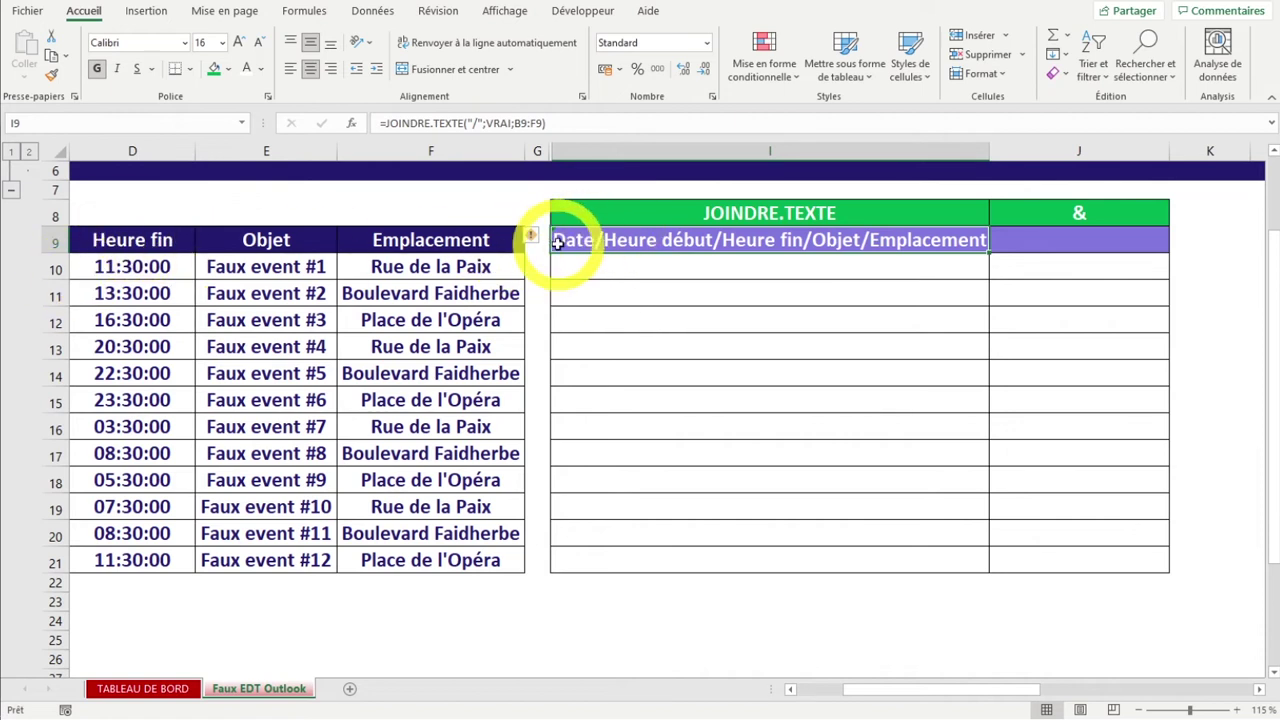
double_click(611, 241)
type(";")
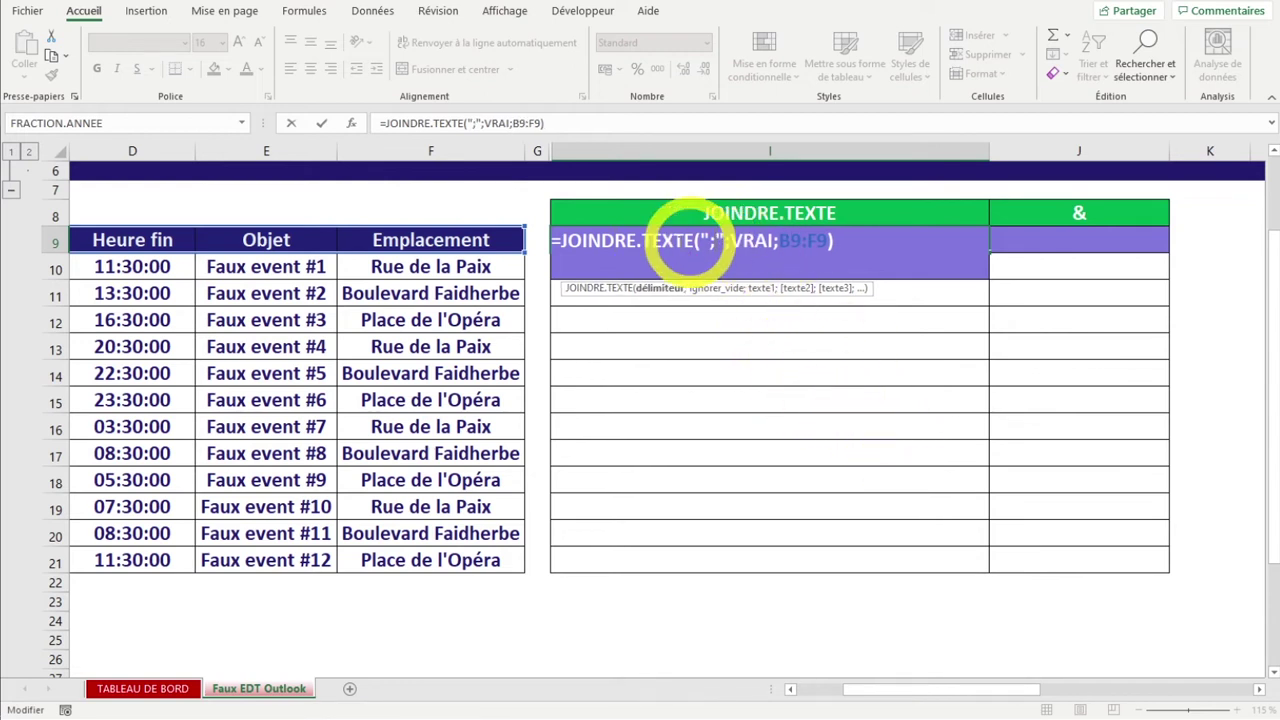
key("Return")
left_click(845, 250)
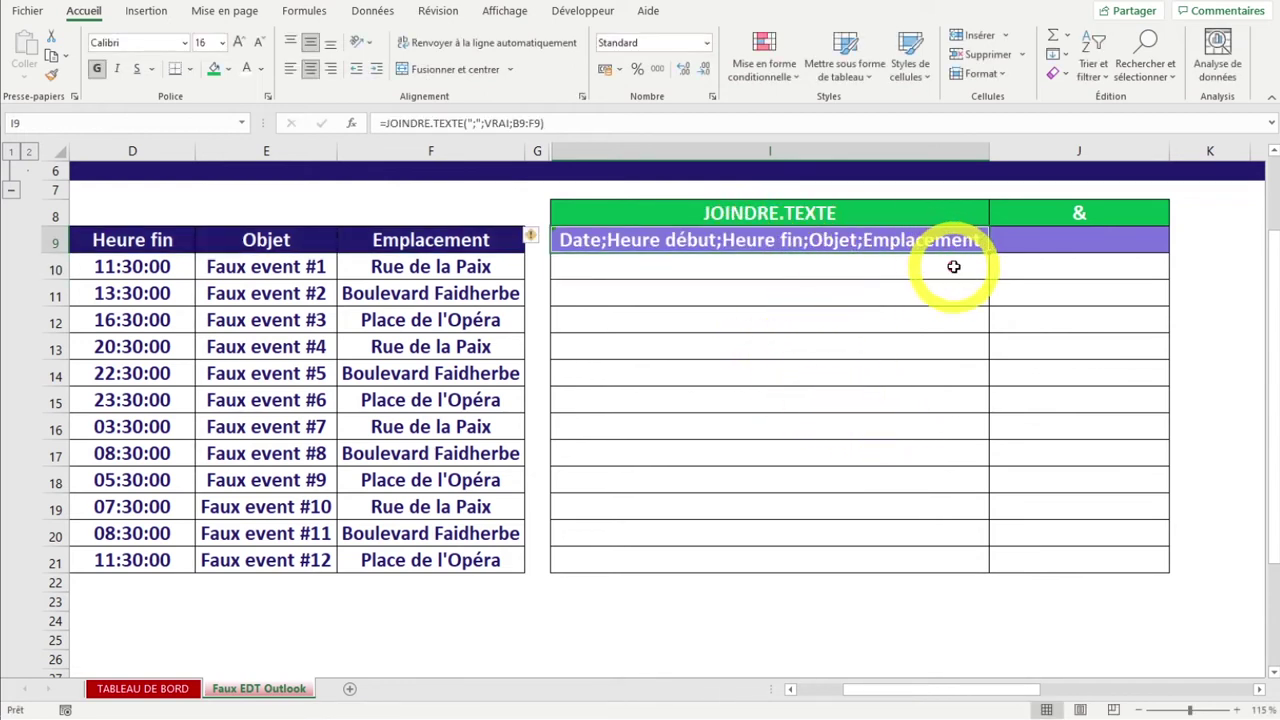
Fill I9's join formula down to I21 using Fill Without Formatting
left_click_drag(985, 255, 992, 566)
left_click(1003, 585)
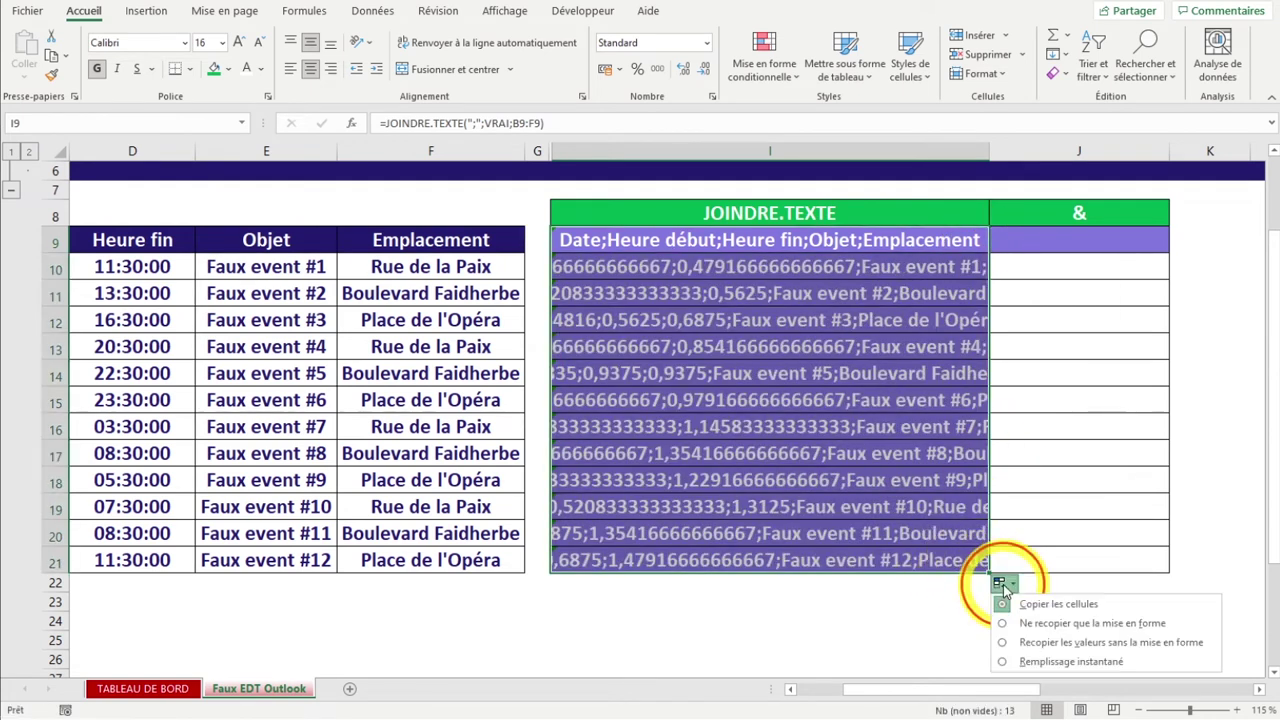
left_click(1060, 642)
scroll(880, 437, "down", 1, "ctrl")
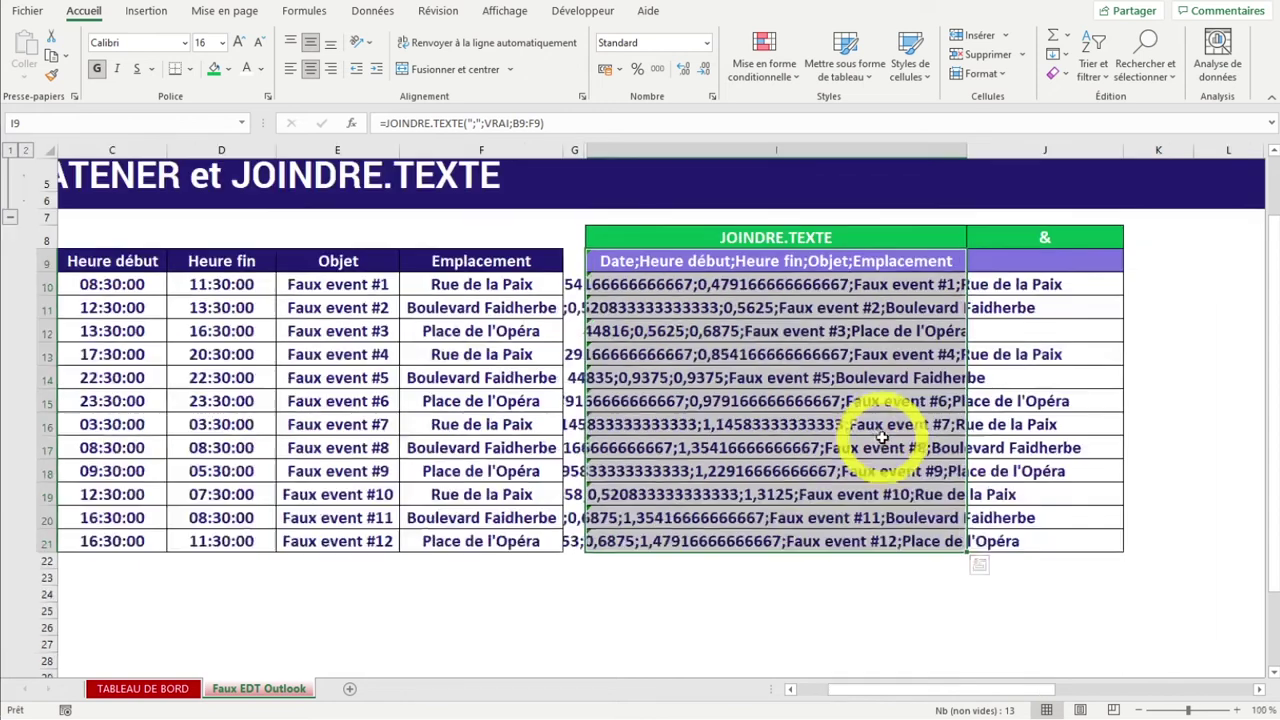
scroll(880, 437, "down", 1, "ctrl")
left_click(870, 357)
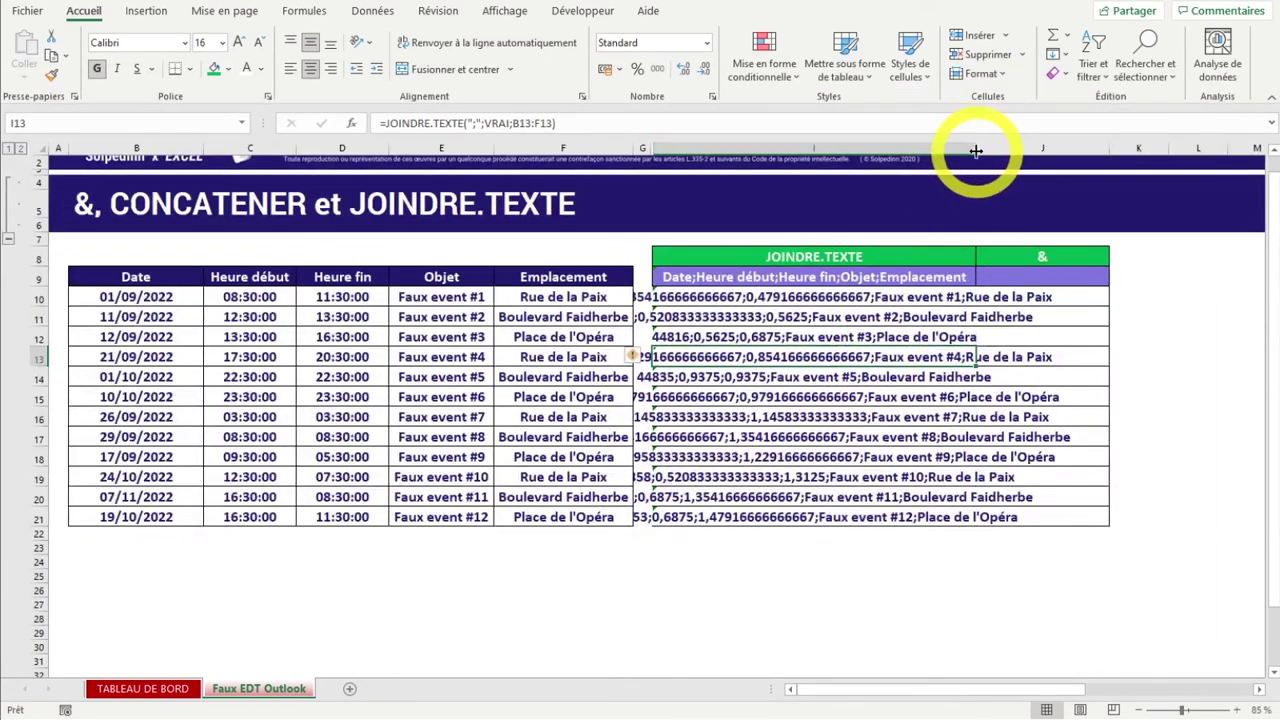
Auto-fit column I to the joined text and inspect I10's adjusted formula
double_click(975, 150)
mouse_move(950, 297)
left_mouse_down()
mouse_move(1125, 332)
mouse_move(1066, 386)
left_mouse_up()
left_click(709, 395)
left_click(510, 292)
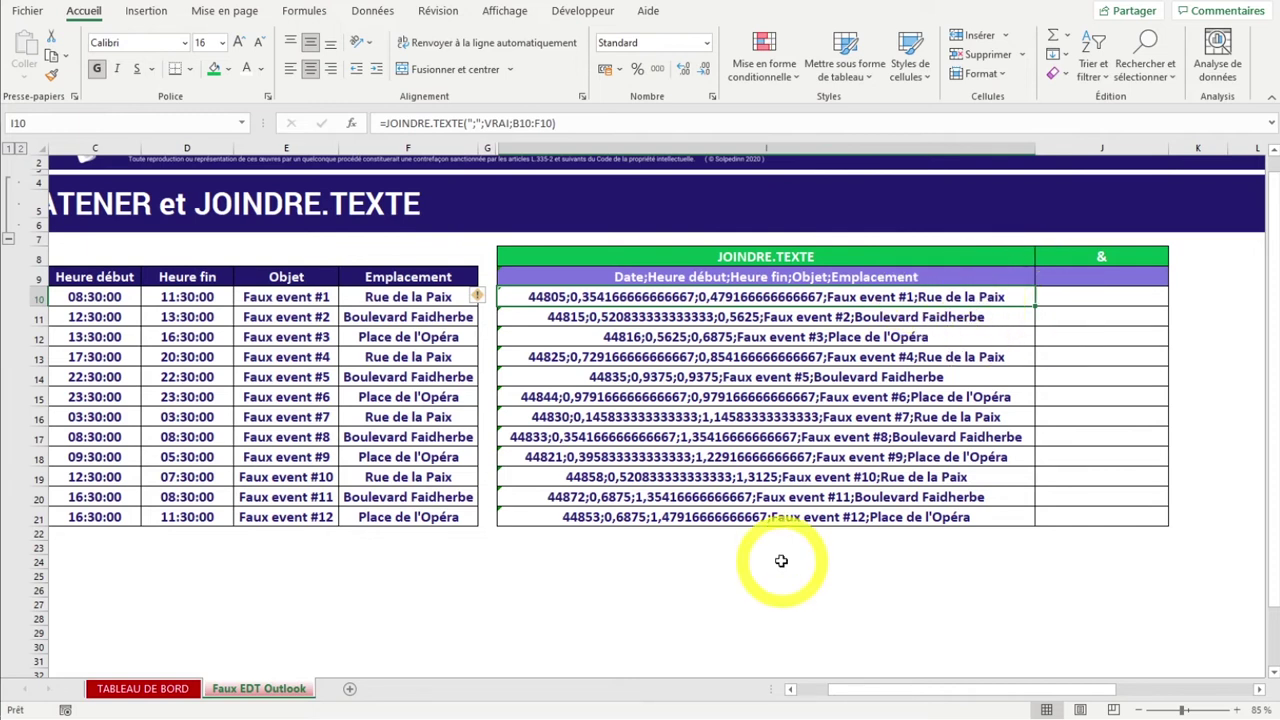
Select the joined results I9:I21
left_click(730, 275)
left_click_drag(730, 273, 740, 518)
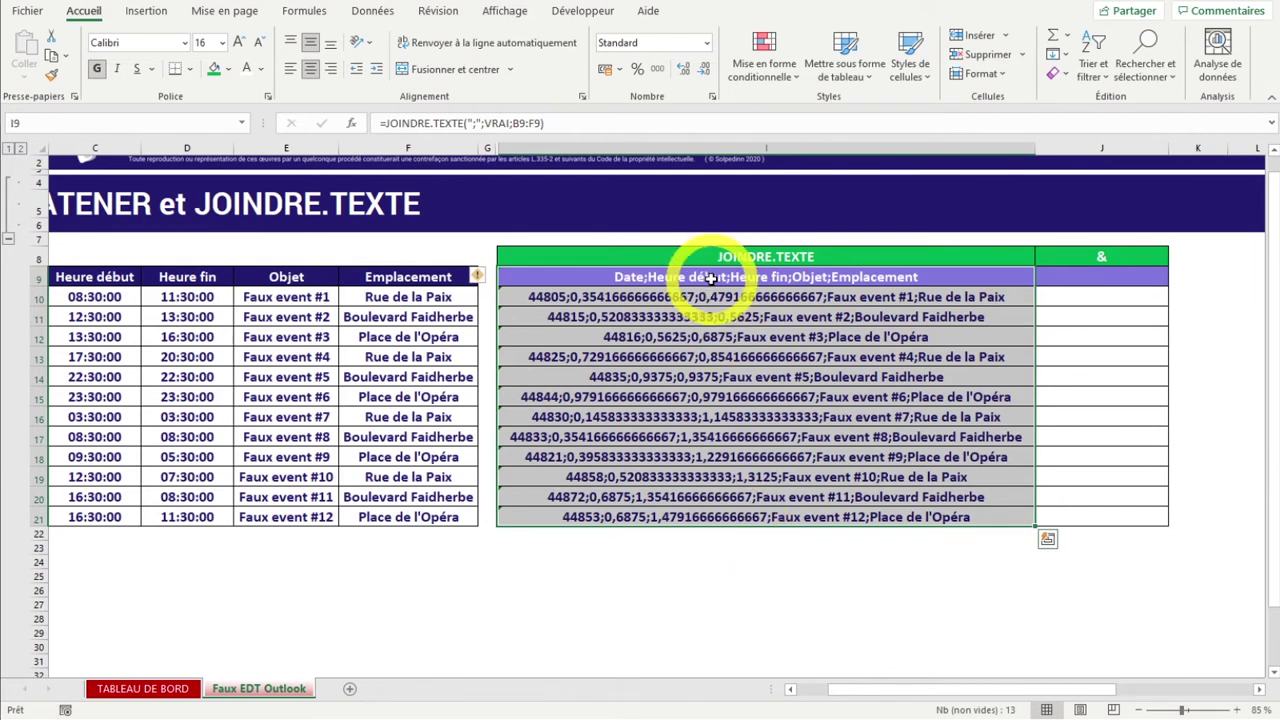
left_click_drag(712, 277, 727, 518)
Copy the joined rows and paste them as values into A1 of a new sheet
key("ctrl+c")
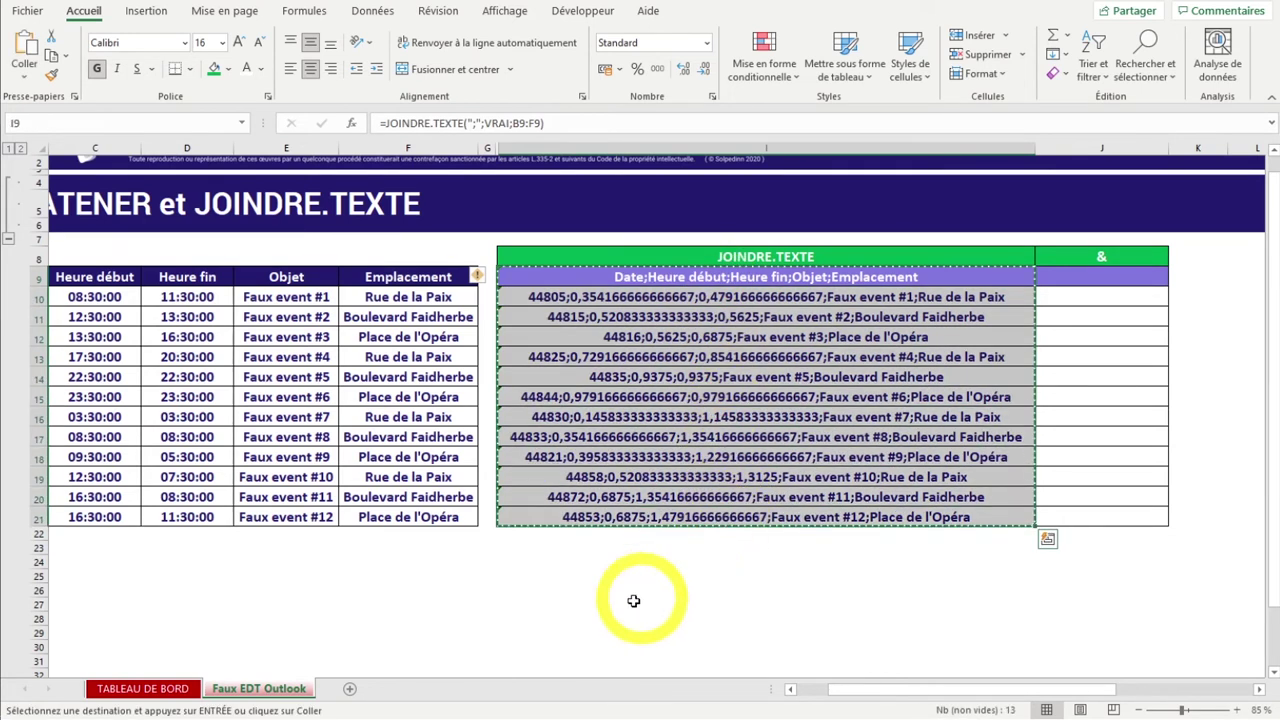
left_click(349, 690)
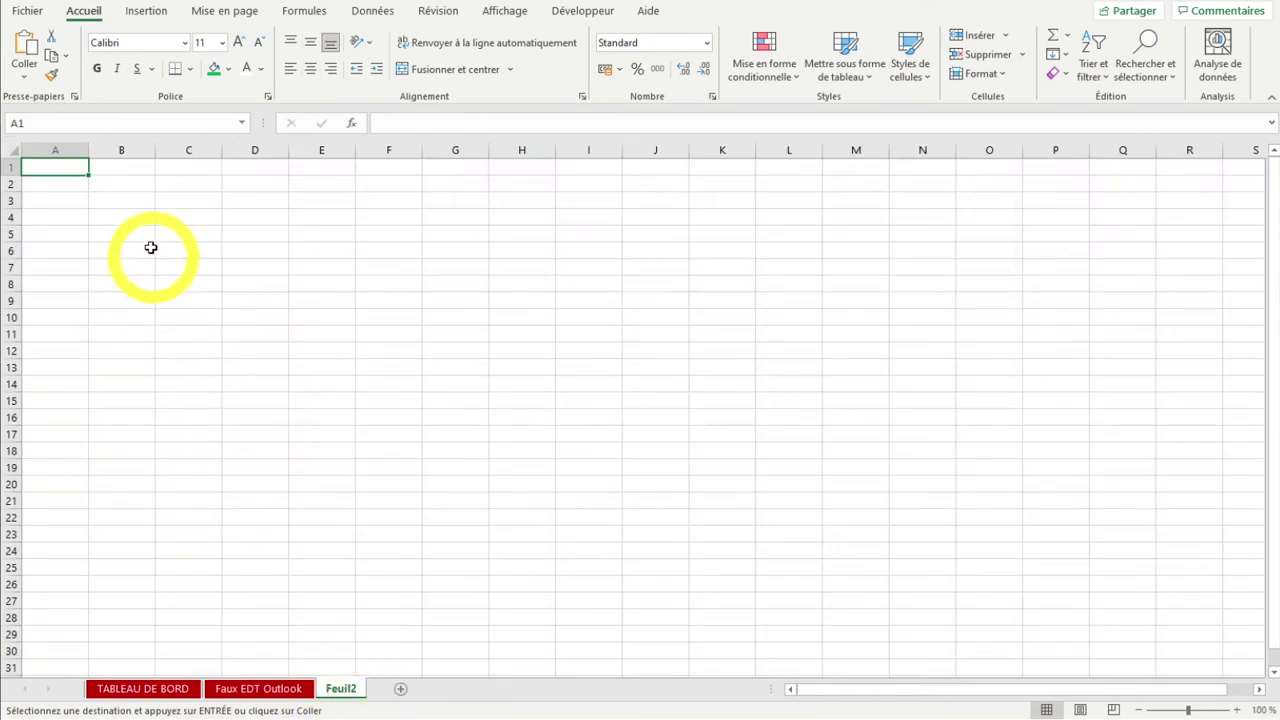
right_click(63, 167)
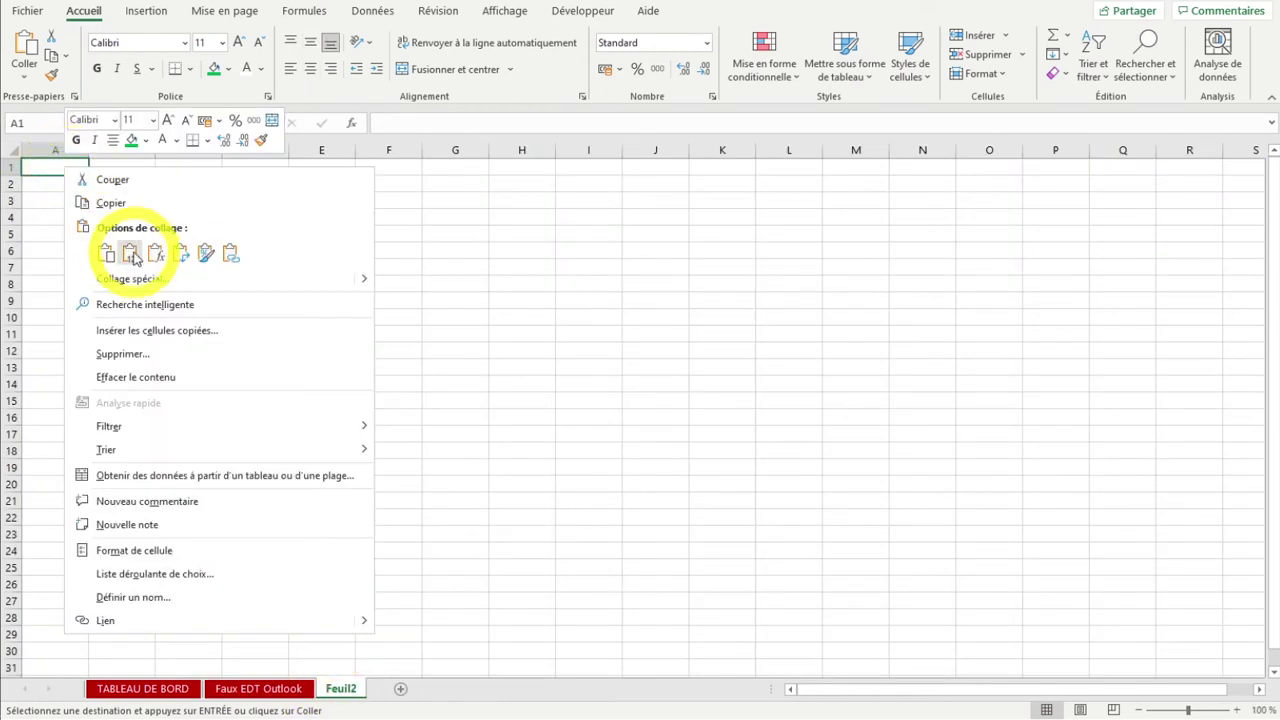
left_click(140, 265)
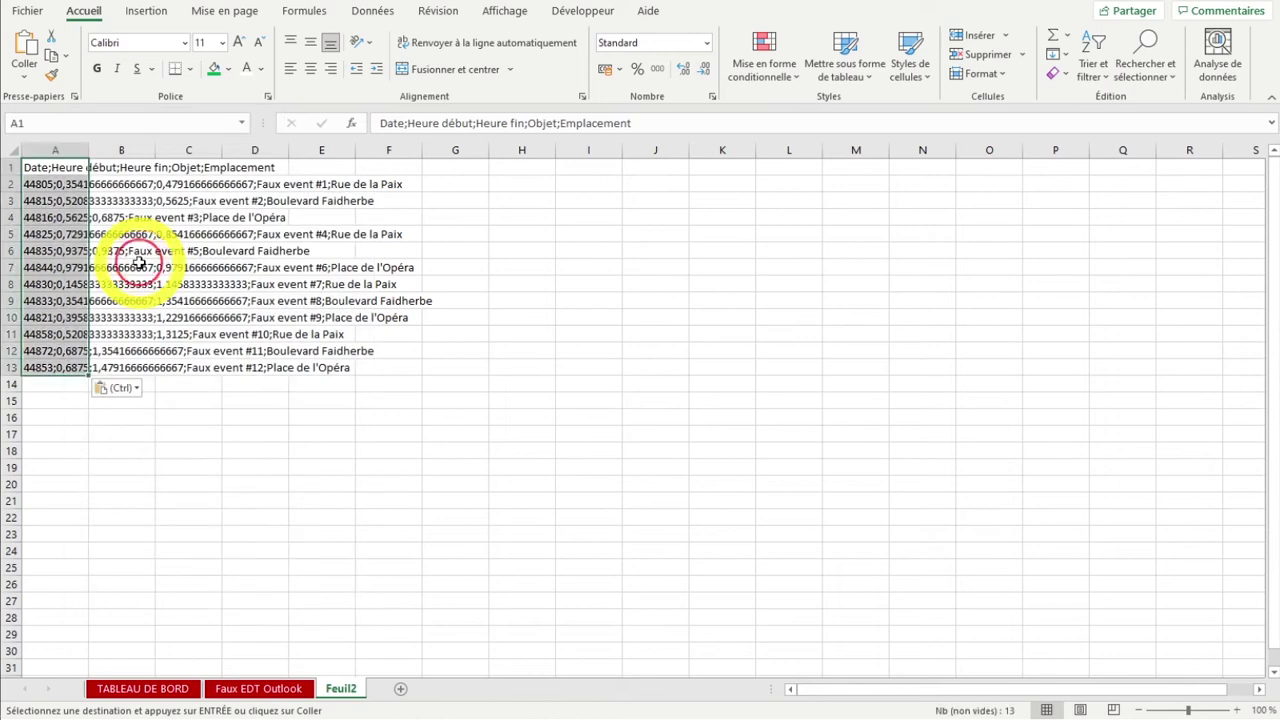
Inspect cell A2's joined text, including the date value 44805
left_click(58, 200)
scroll(58, 178, "up", 7, "ctrl")
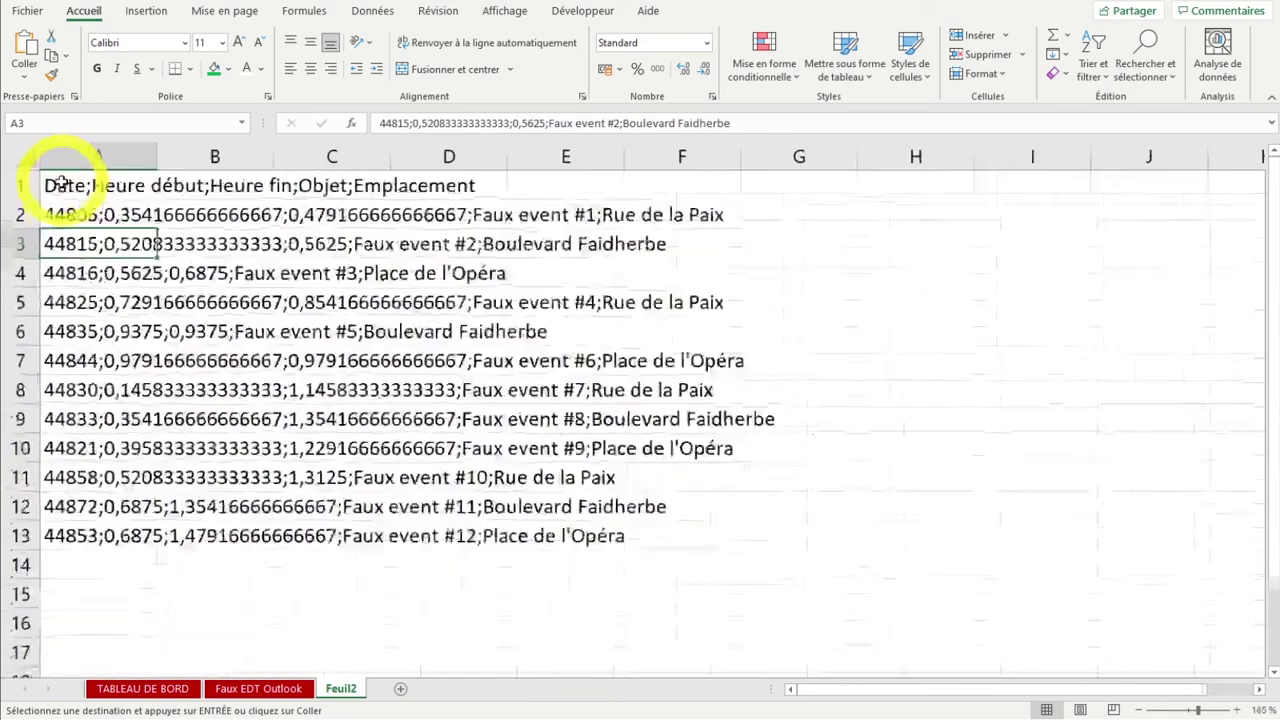
double_click(106, 227)
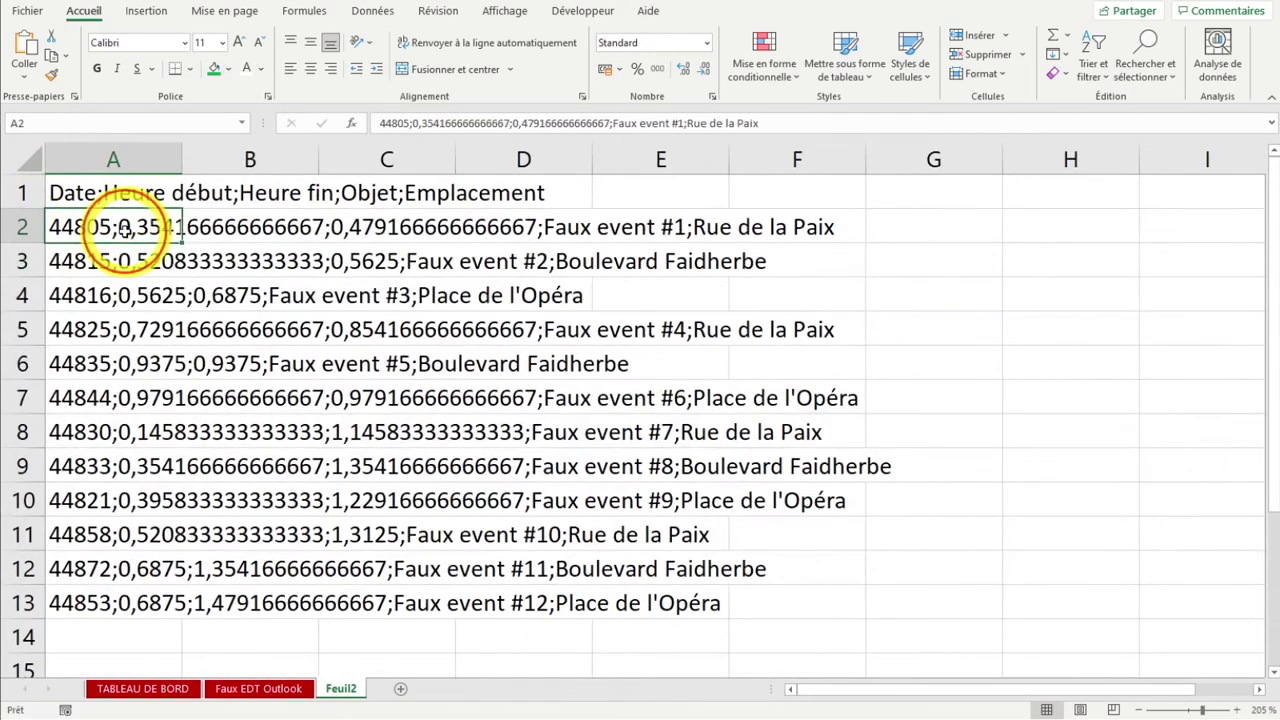
triple_click(57, 228)
key("Escape")
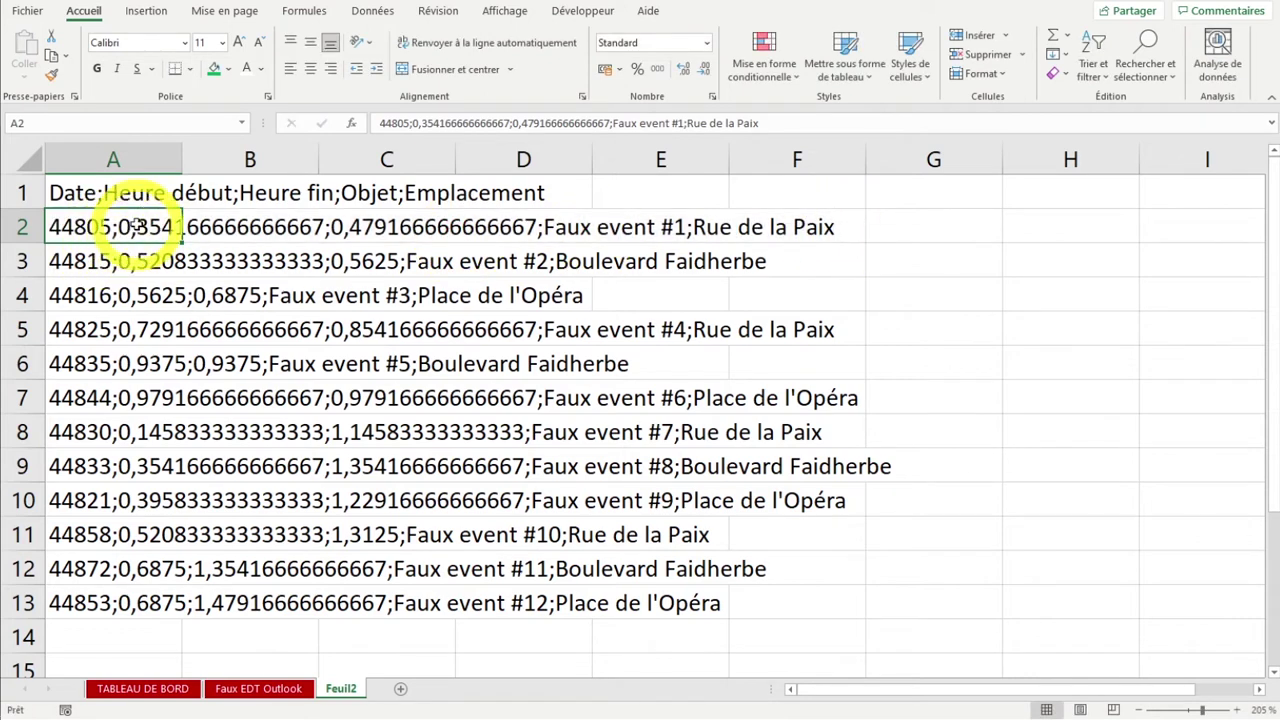
triple_click(50, 228)
left_click(50, 228)
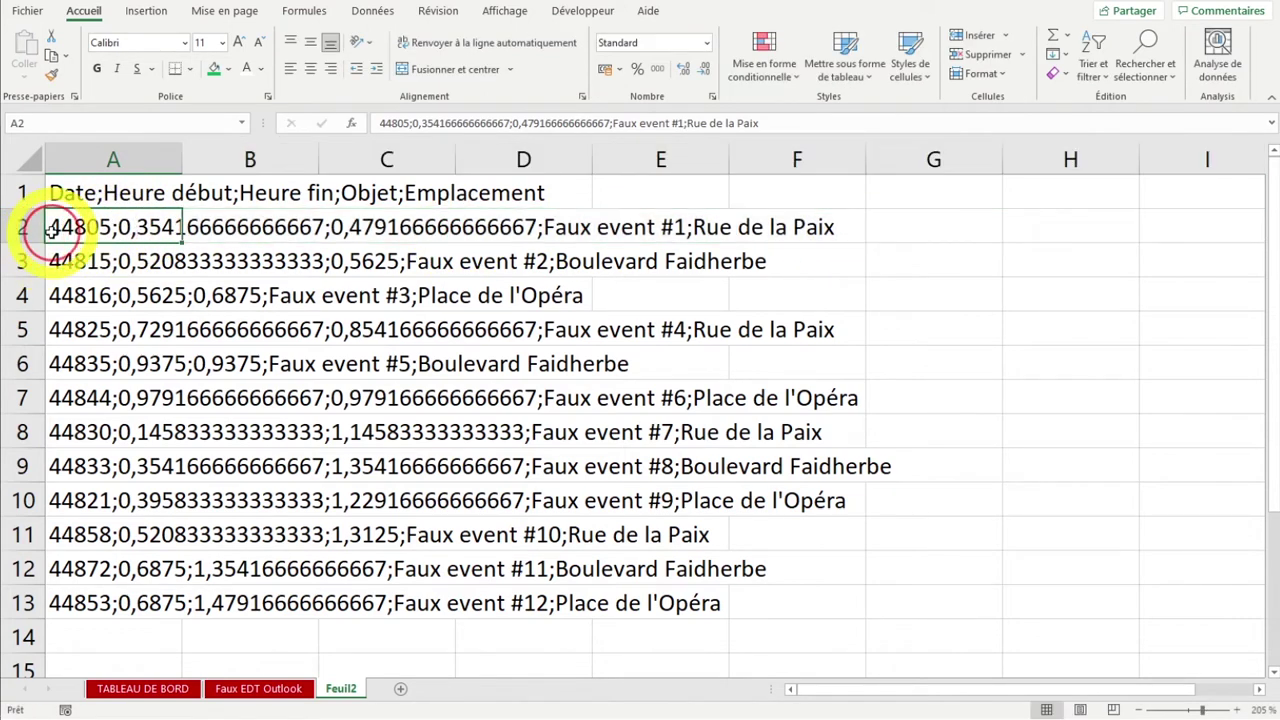
left_click_drag(50, 228, 90, 229)
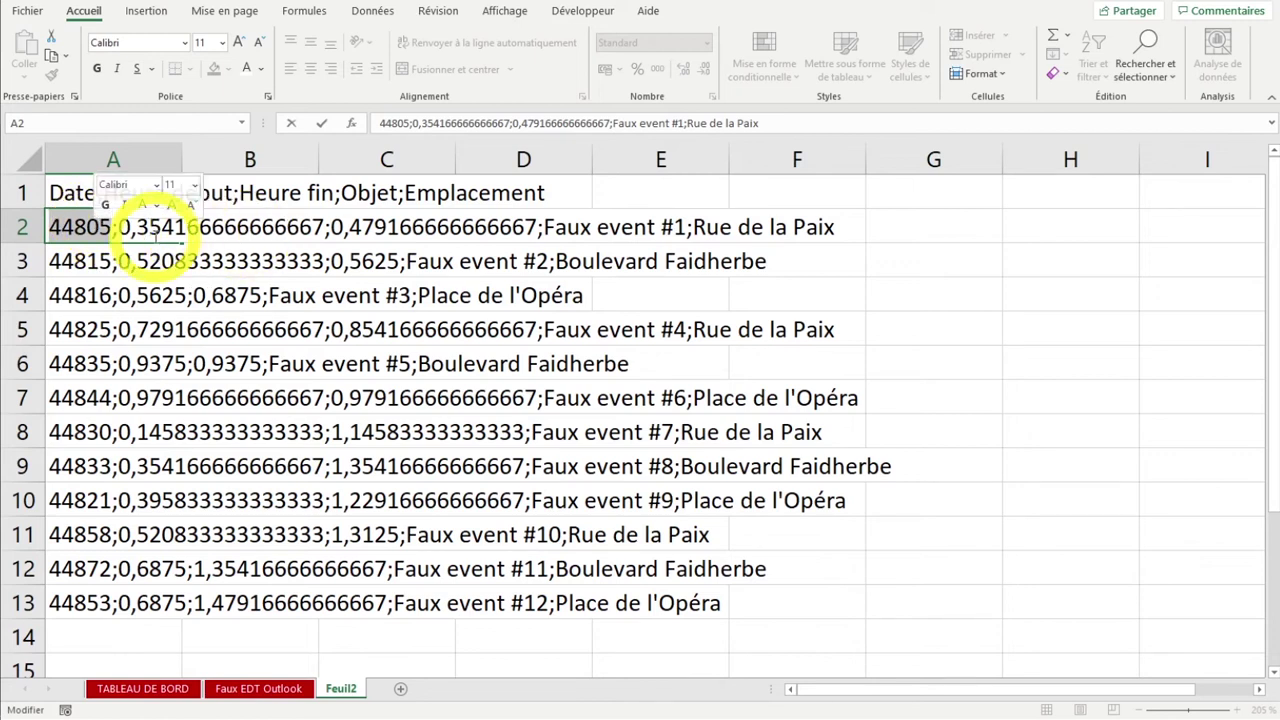
left_click_drag(112, 226, 117, 230)
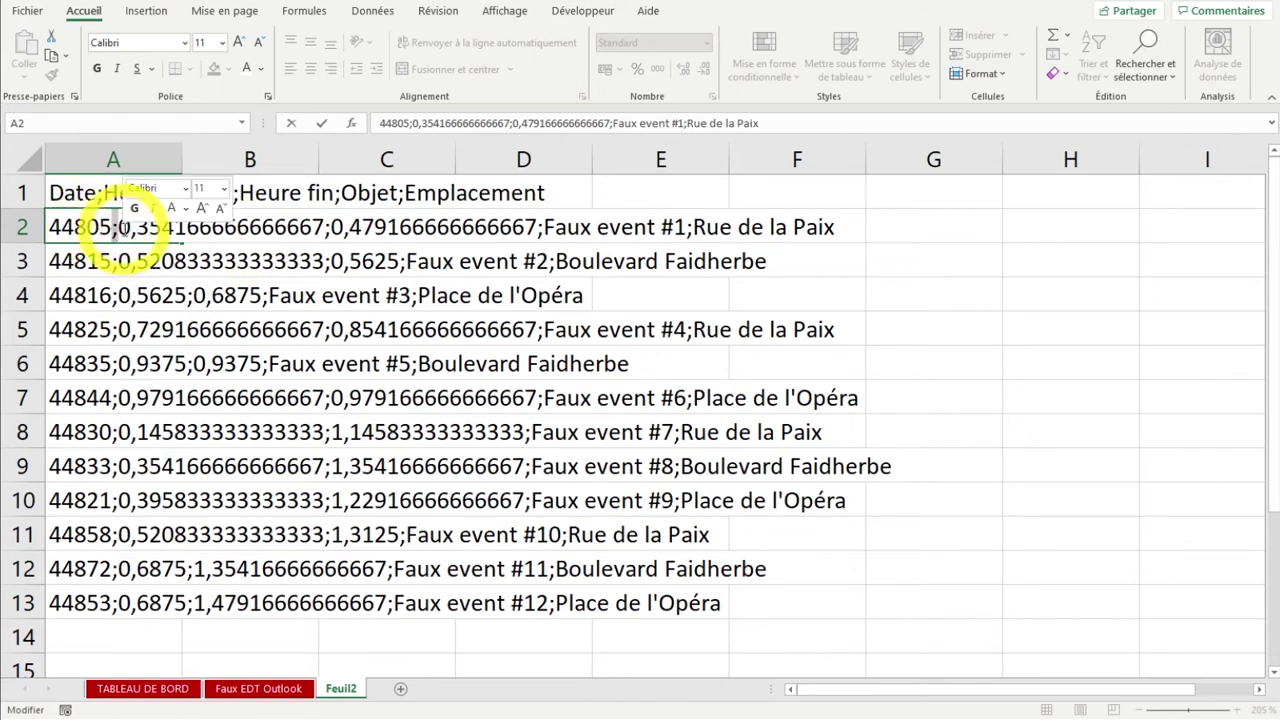
Return to the Faux EDT Outlook sheet and hide the JOINDRE.TEXTE column I
left_click(230, 688)
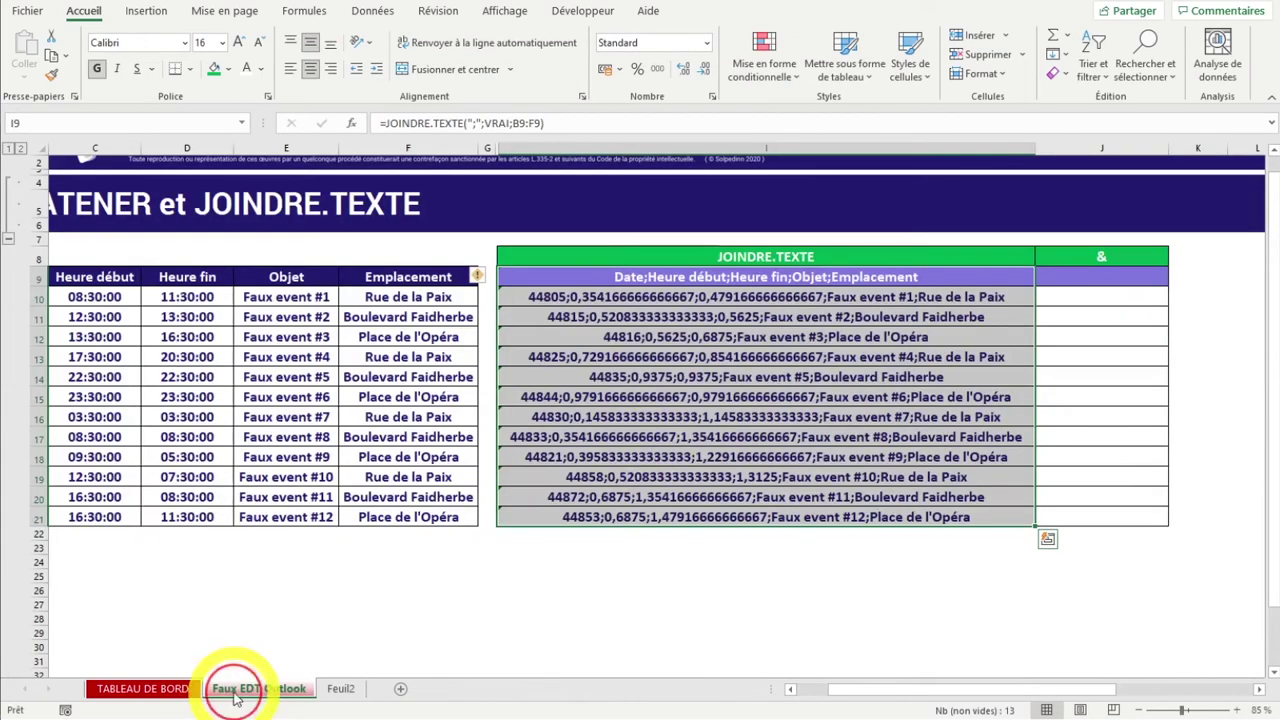
left_click(668, 357)
left_click_drag(1034, 148, 496, 165)
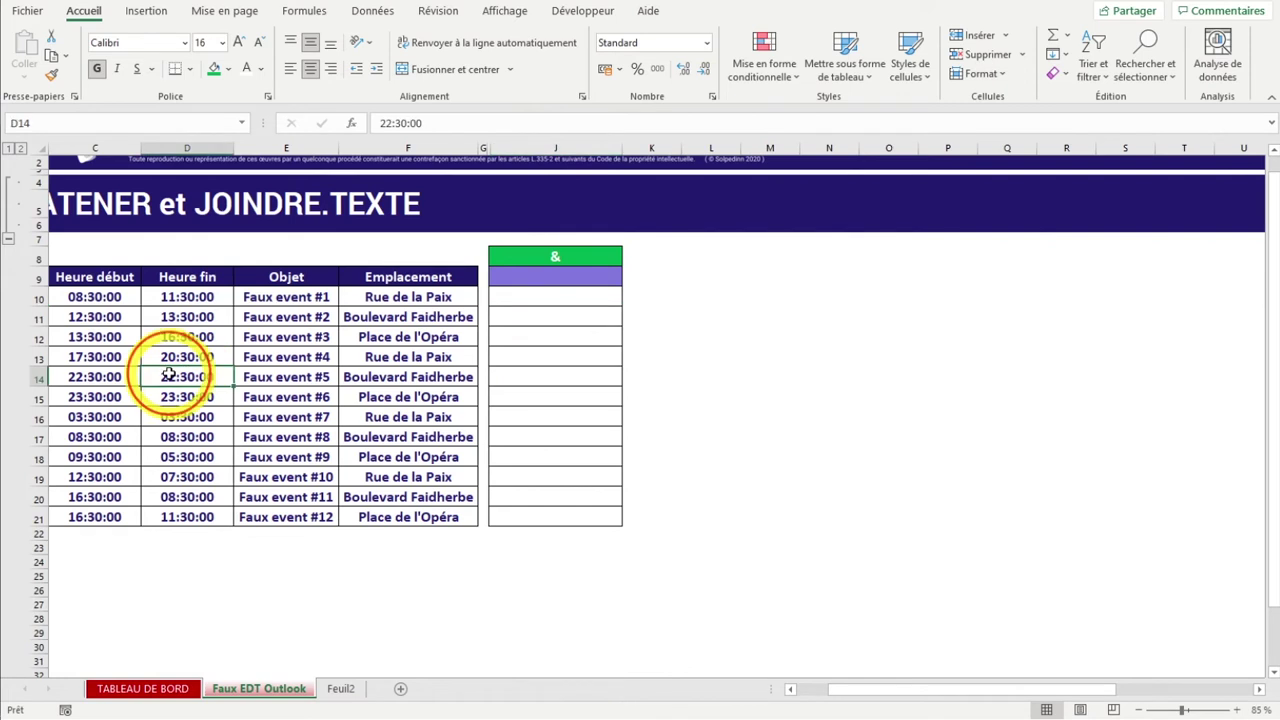
Select header cell J9 of the & column and widen column J
left_click_drag(187, 377, 5, 370)
scroll(130, 340, "up", 1)
left_click_drag(143, 371, 86, 355)
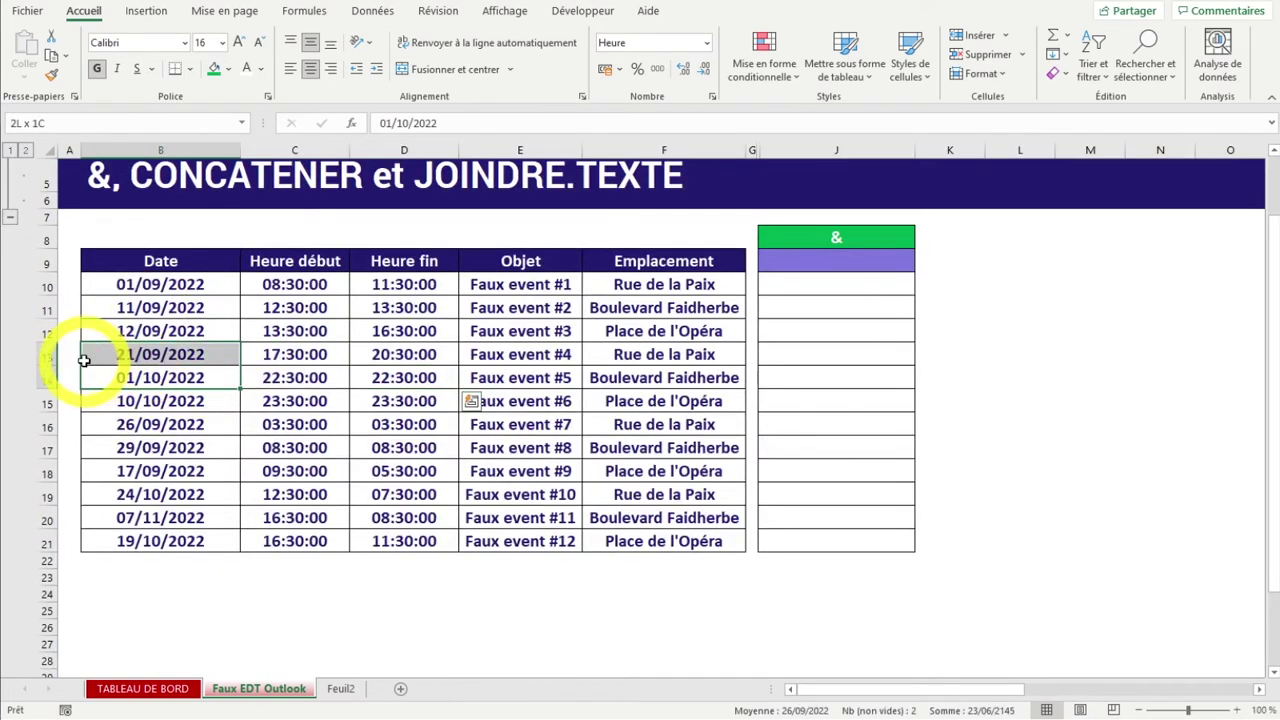
scroll(337, 384, "up", 1)
left_click(836, 316)
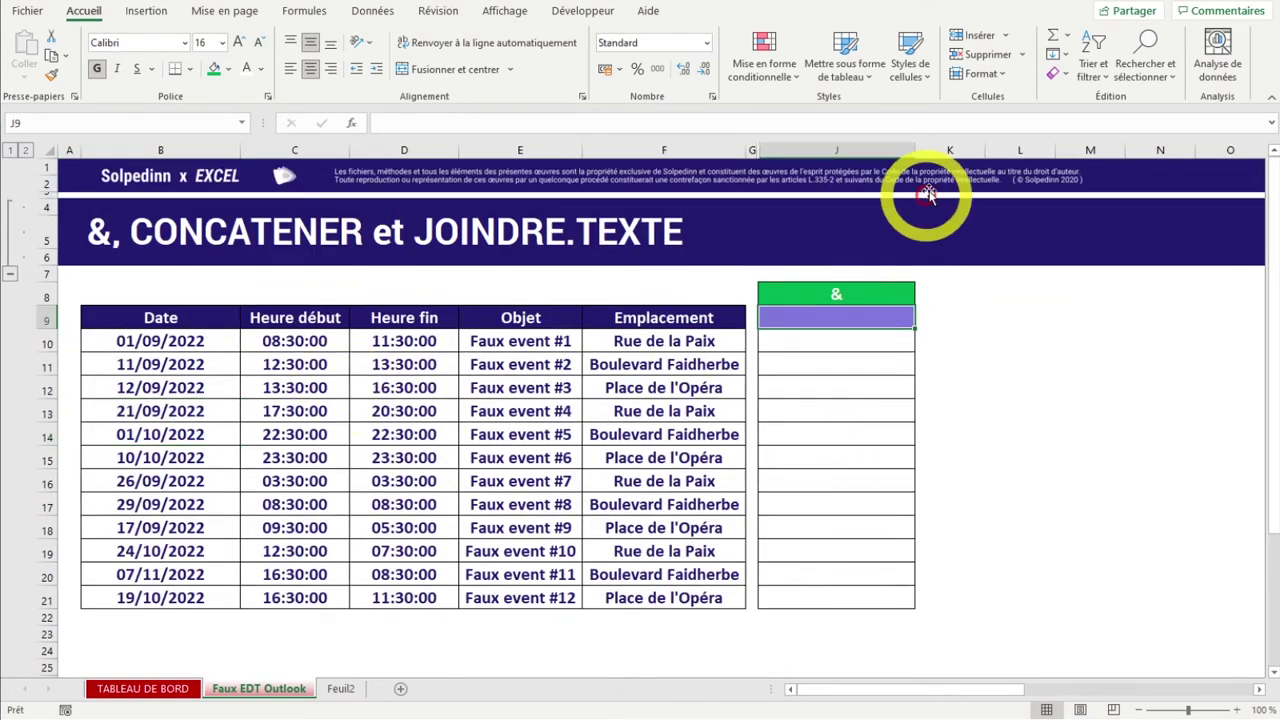
left_click_drag(914, 151, 997, 151)
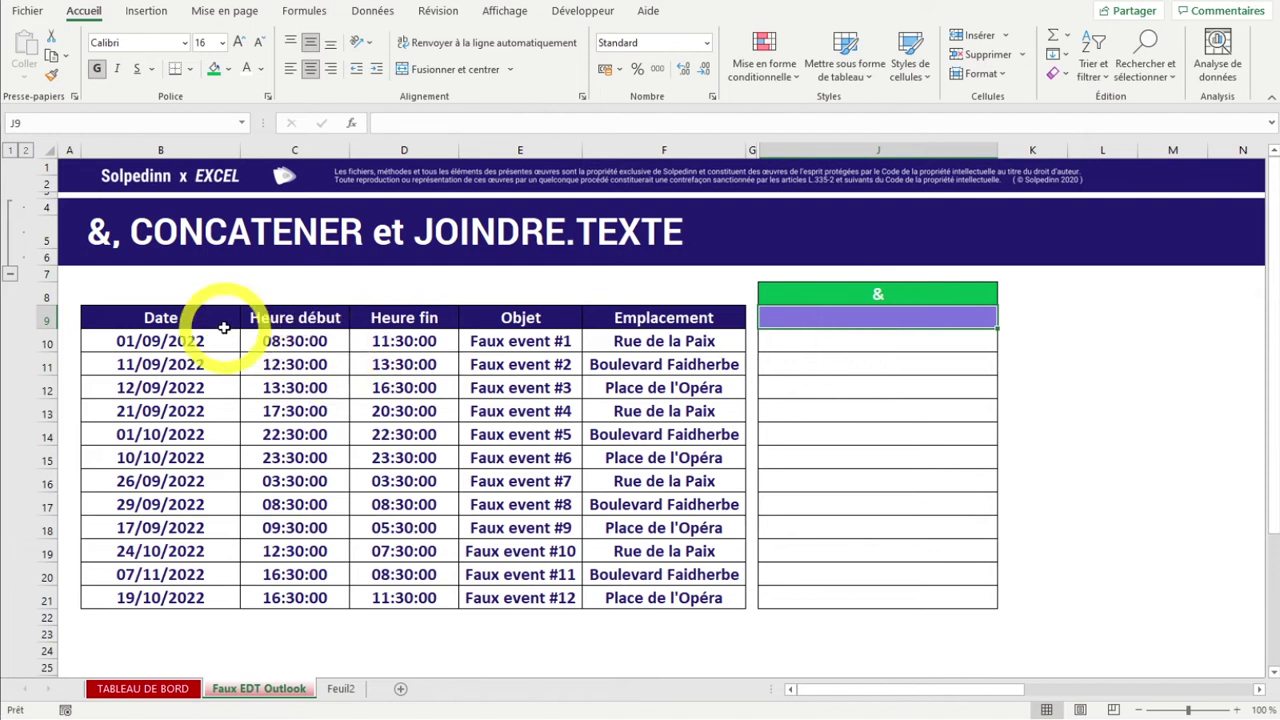
Enter =B9&C9 in J9 so it shows 'DateHeure début'
left_click(176, 318)
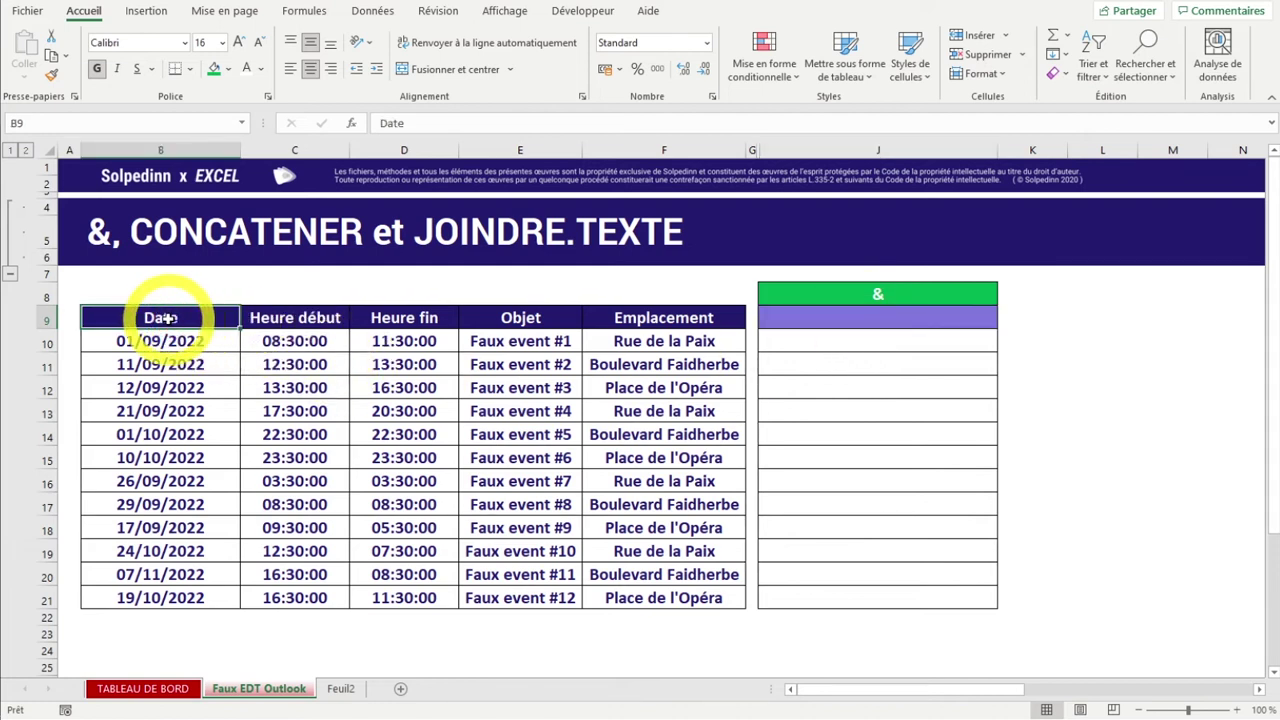
left_click(285, 321)
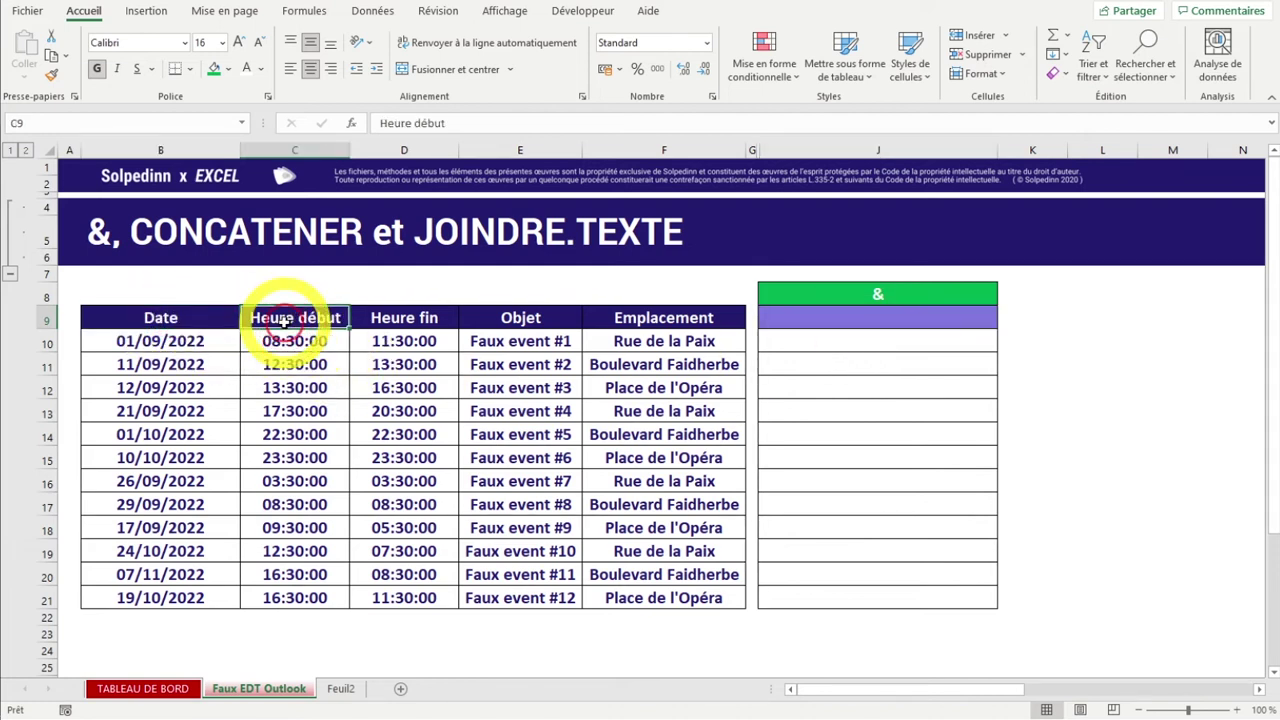
left_click(811, 316)
type("=")
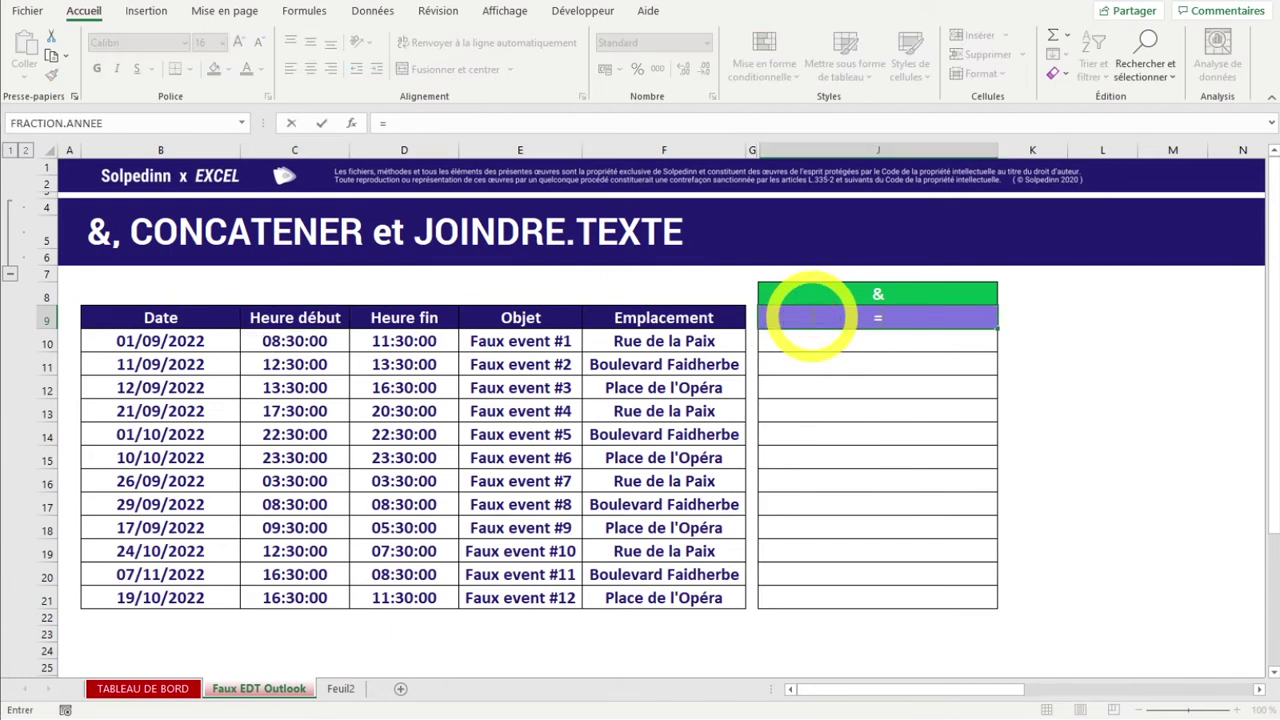
left_click(157, 317)
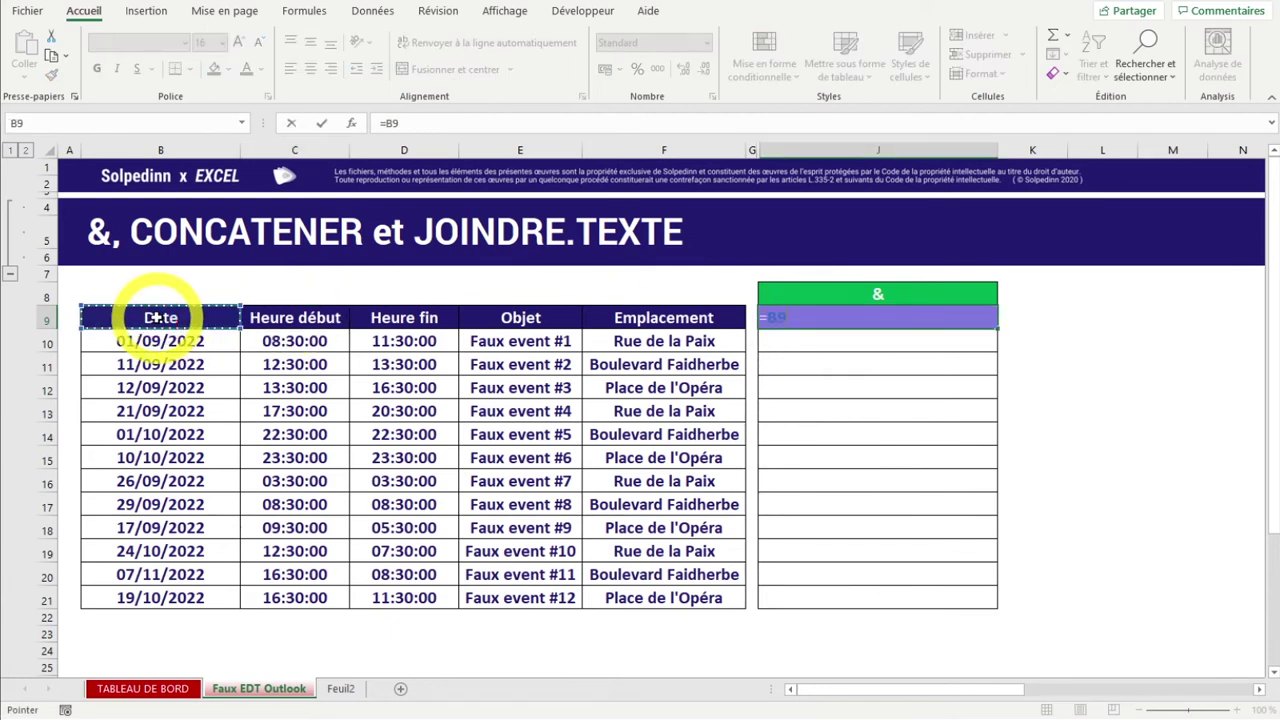
type("&")
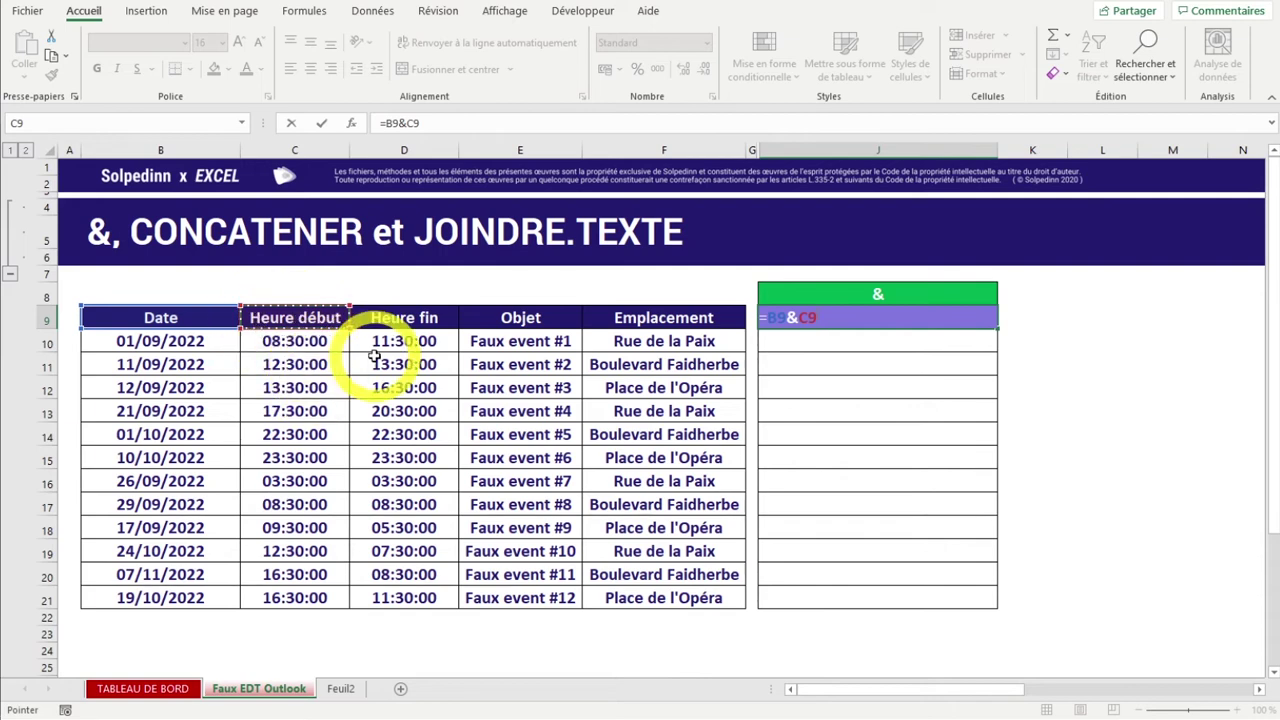
key("Return")
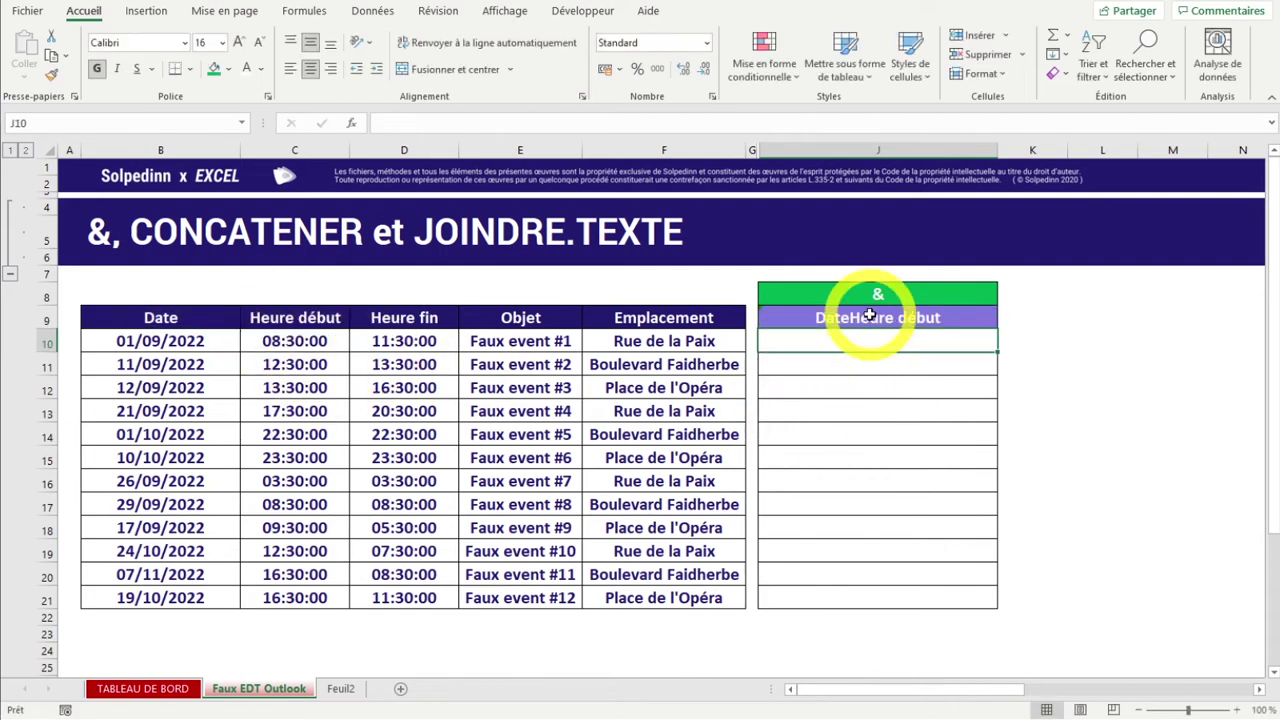
Edit J9's formula to =B9&";"&C9 so it reads Date;Heure début
left_click(880, 317)
scroll(954, 328, "up", 3)
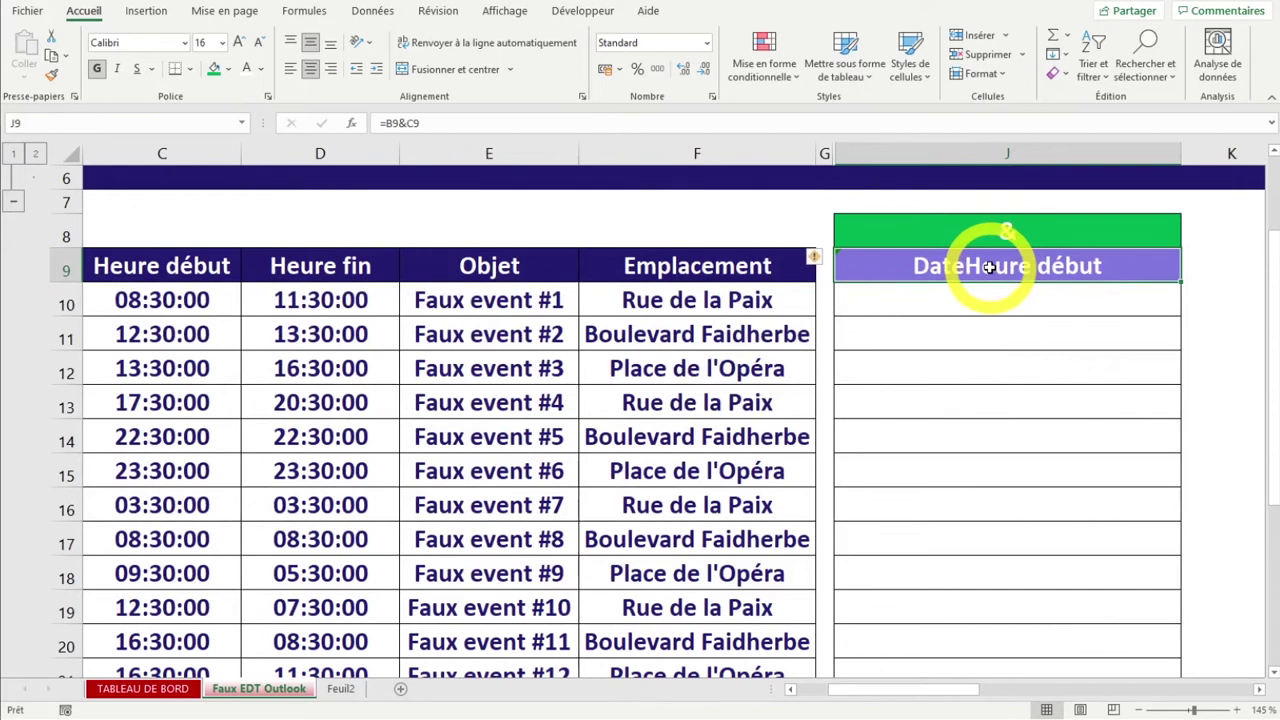
mouse_move(928, 271)
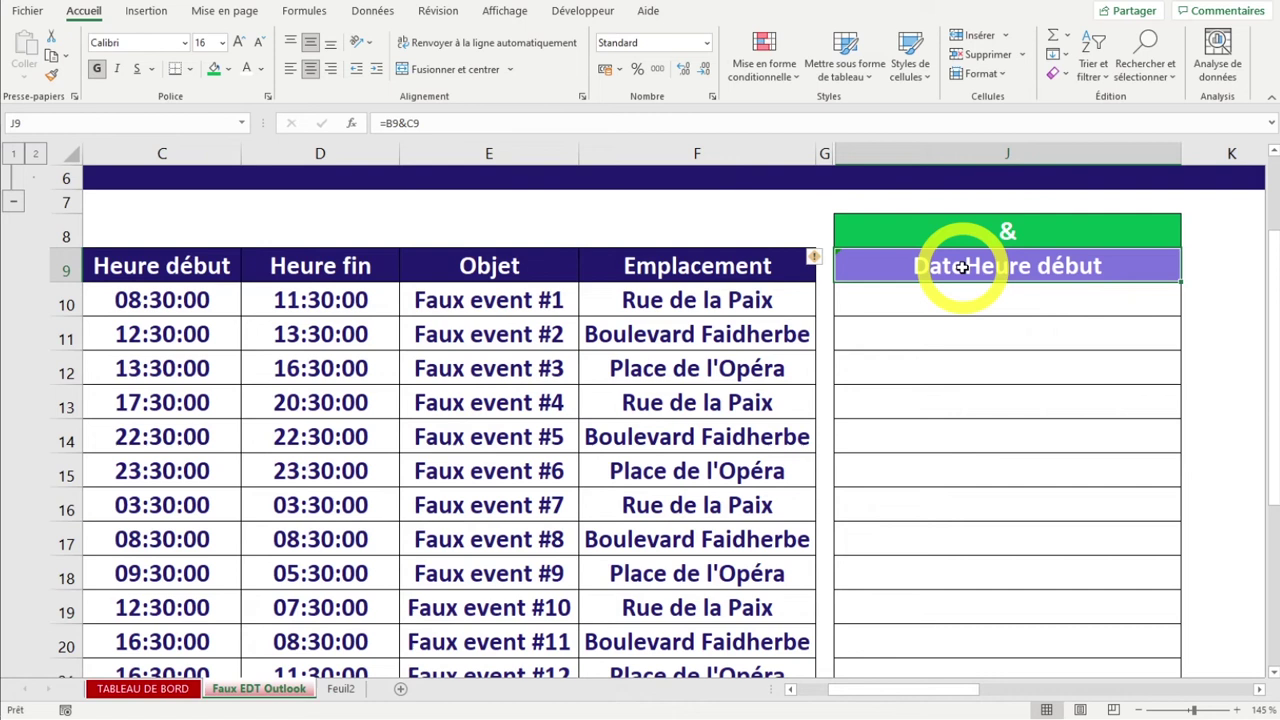
double_click(961, 267)
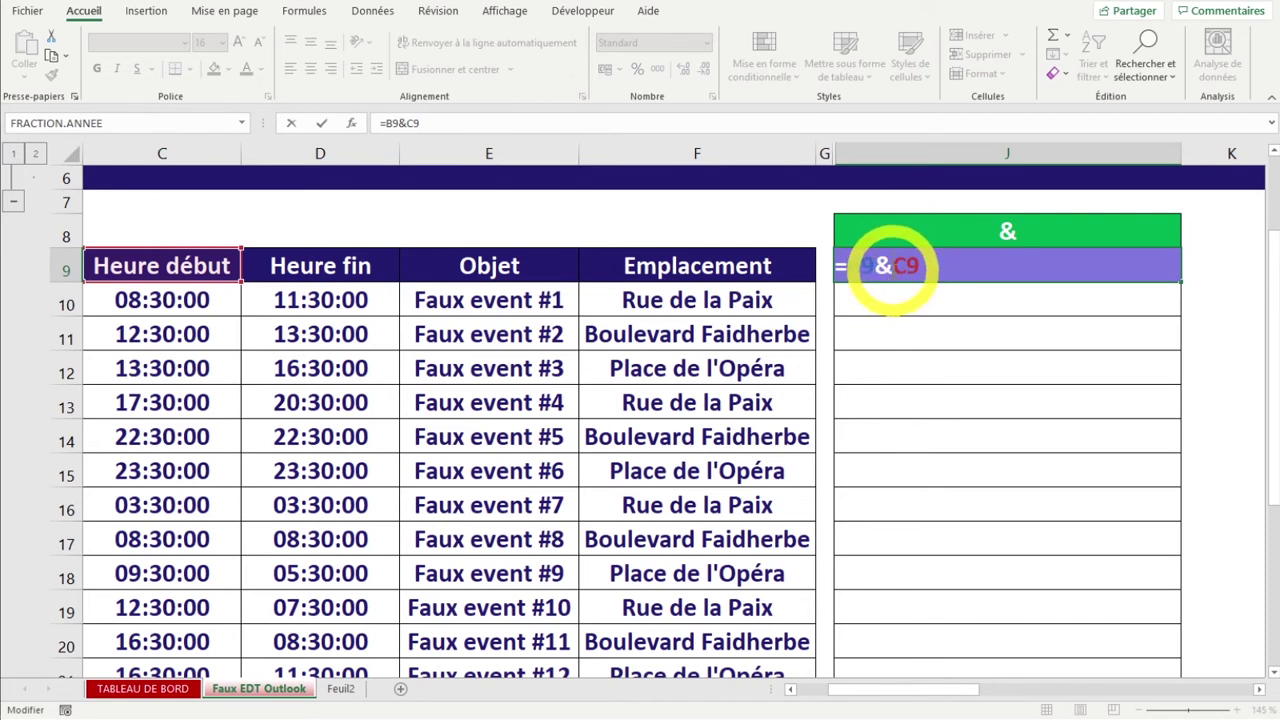
type("\";")
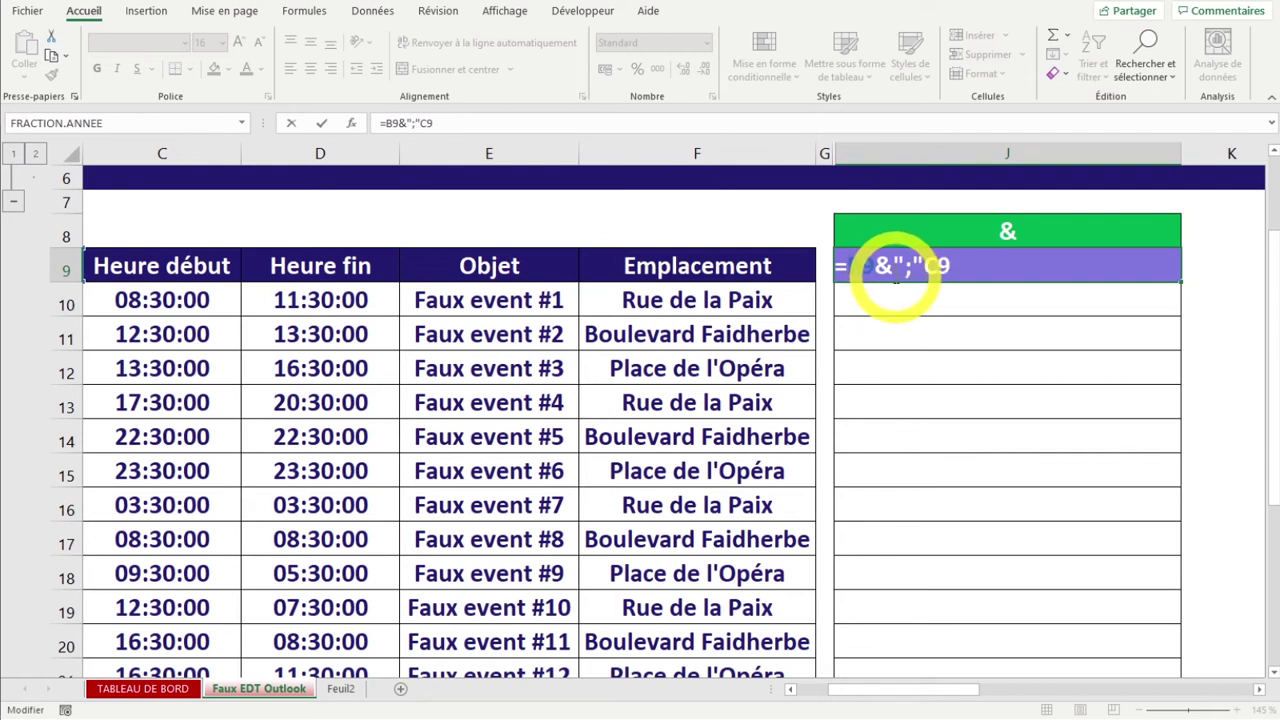
left_click_drag(900, 266, 922, 266)
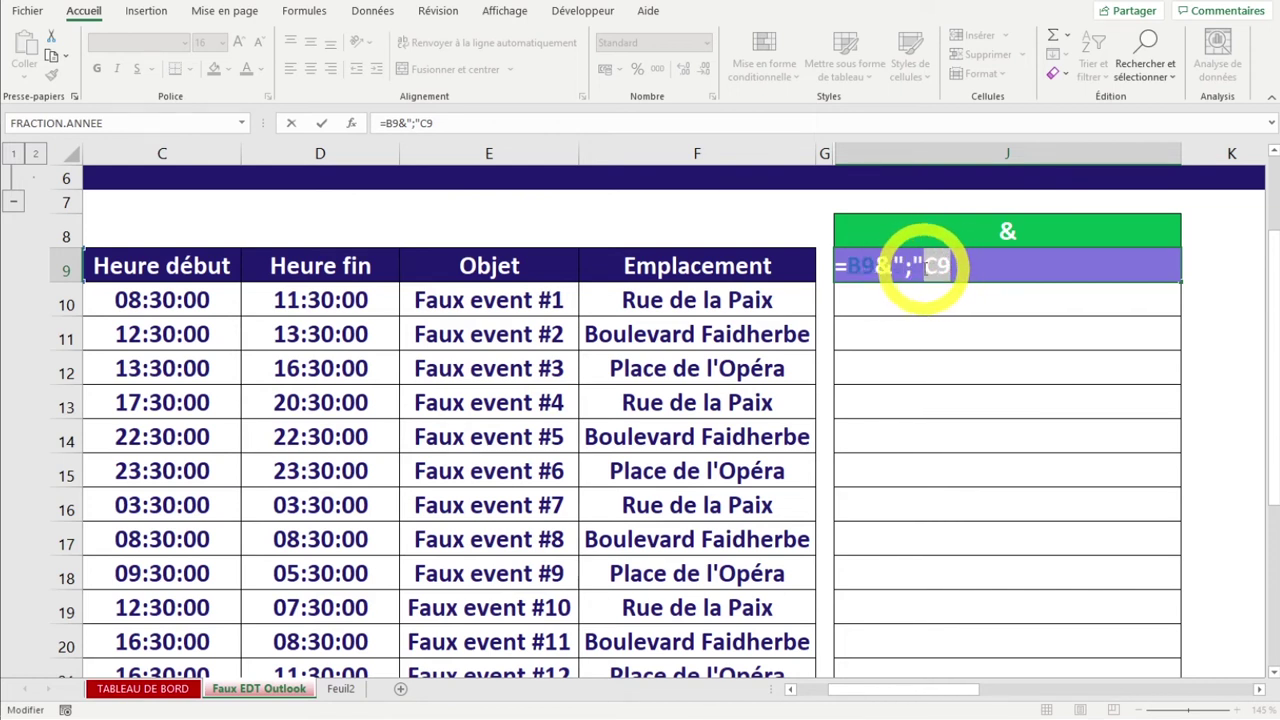
left_click(929, 266)
type("&")
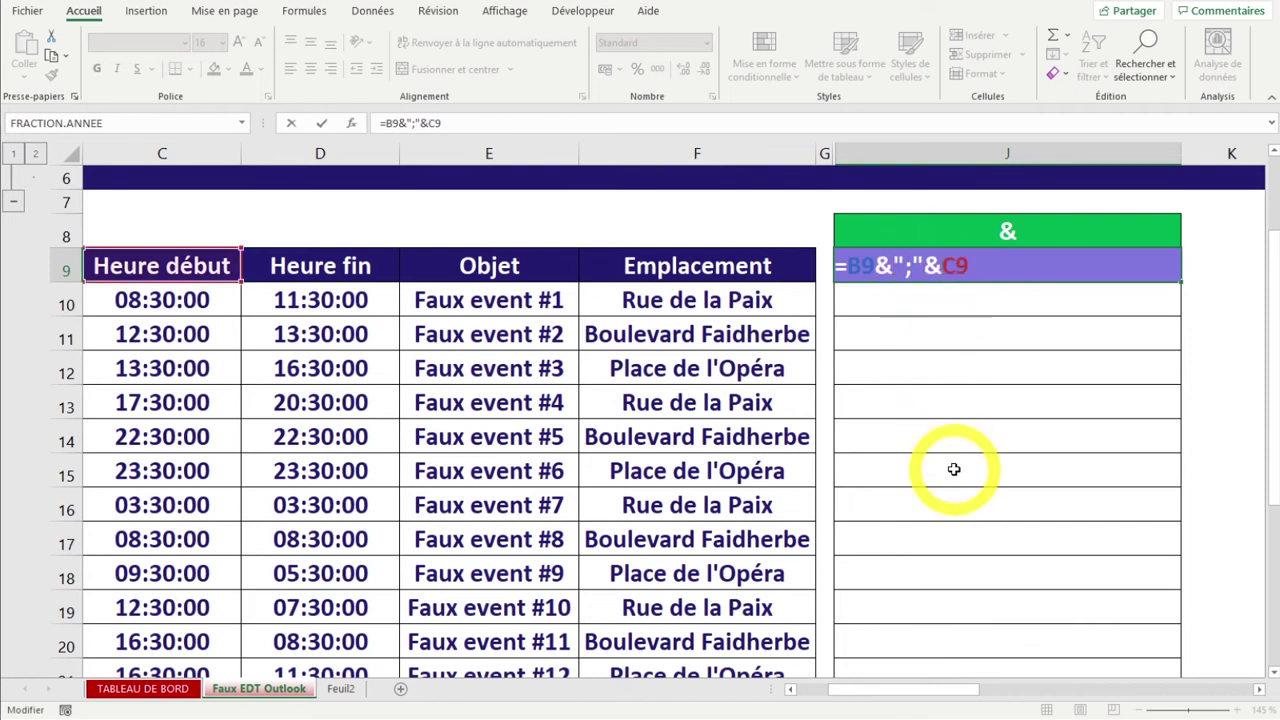
left_click_drag(847, 265, 900, 264)
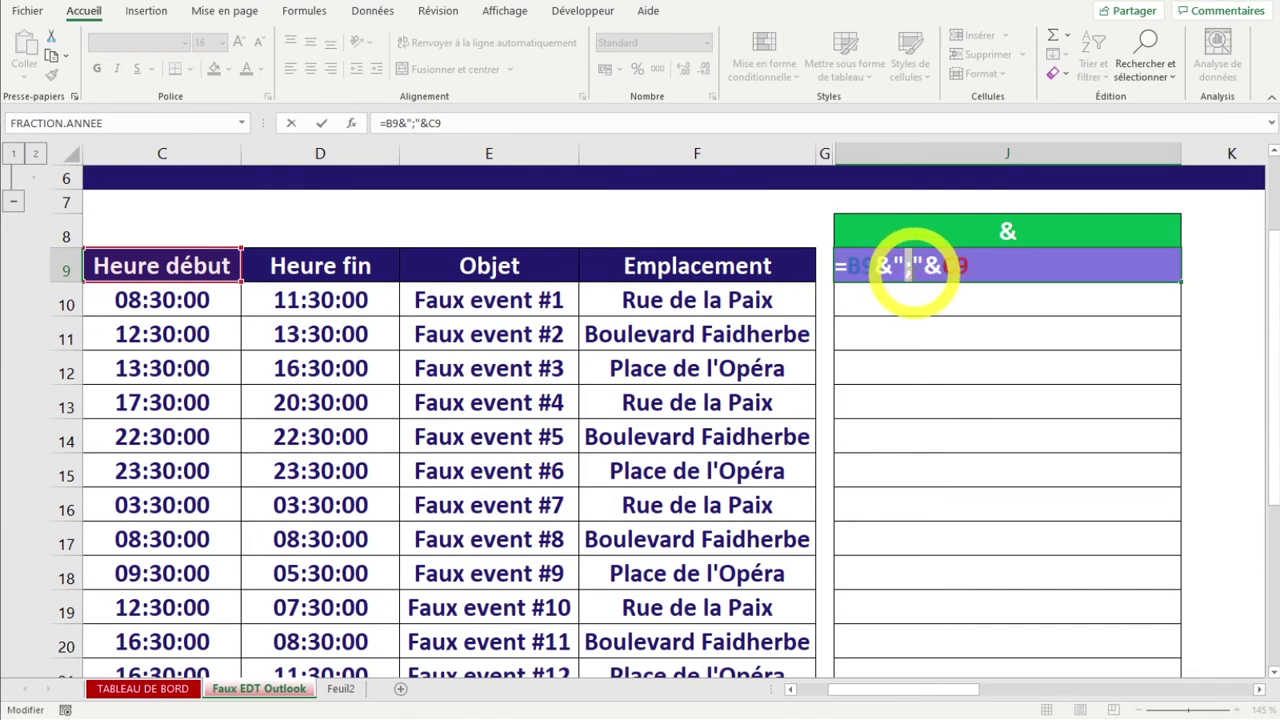
left_click_drag(924, 266, 966, 268)
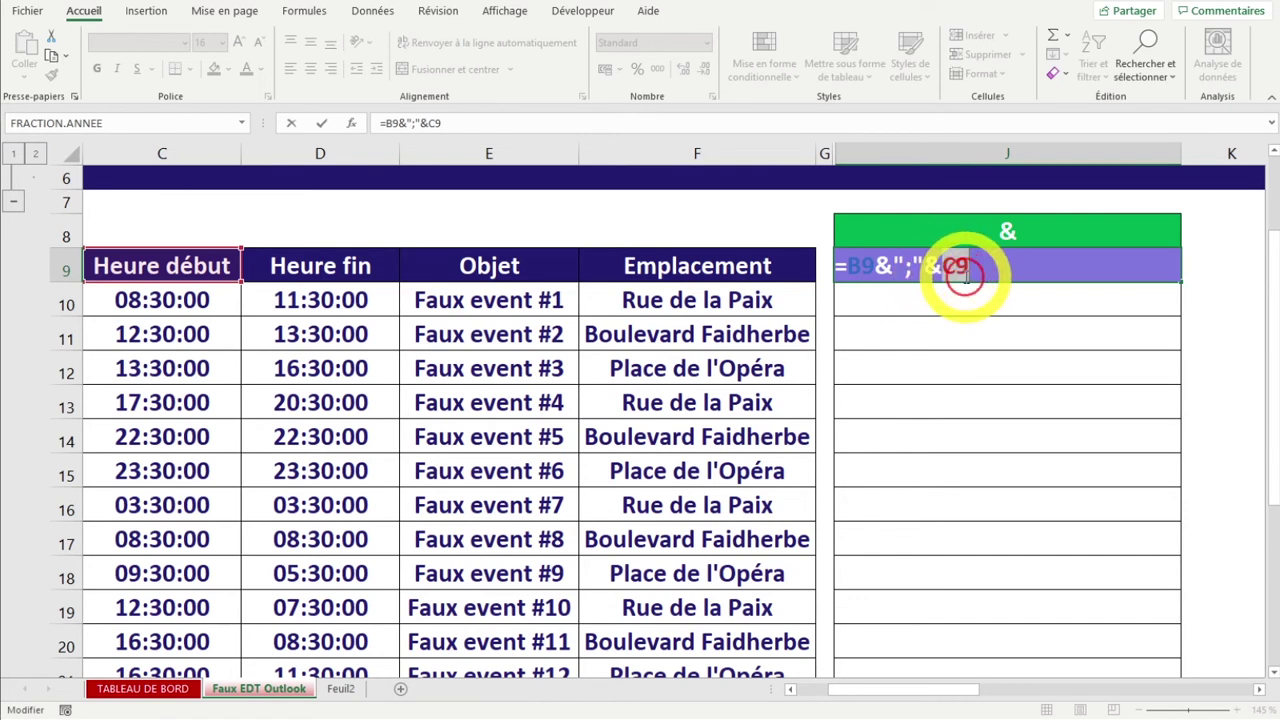
key("Return")
Check J9's formula against the header cells B9 through Emplacement
left_click(960, 253)
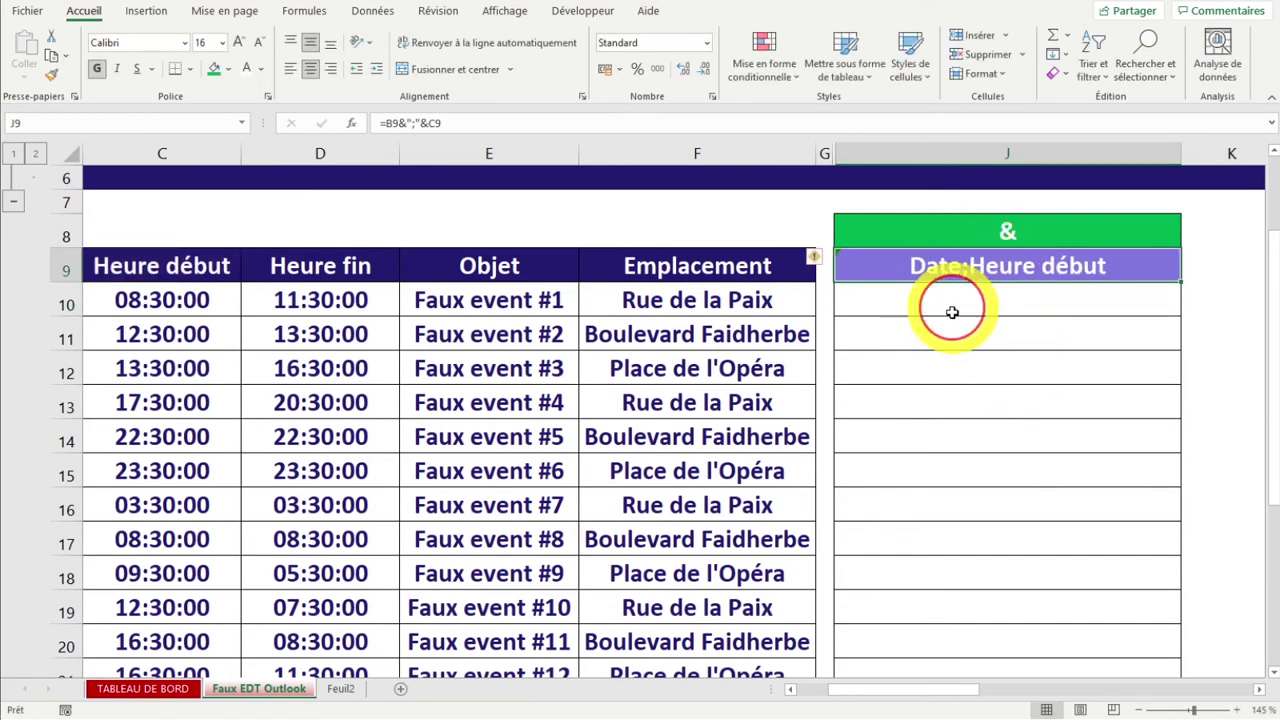
left_click(811, 268)
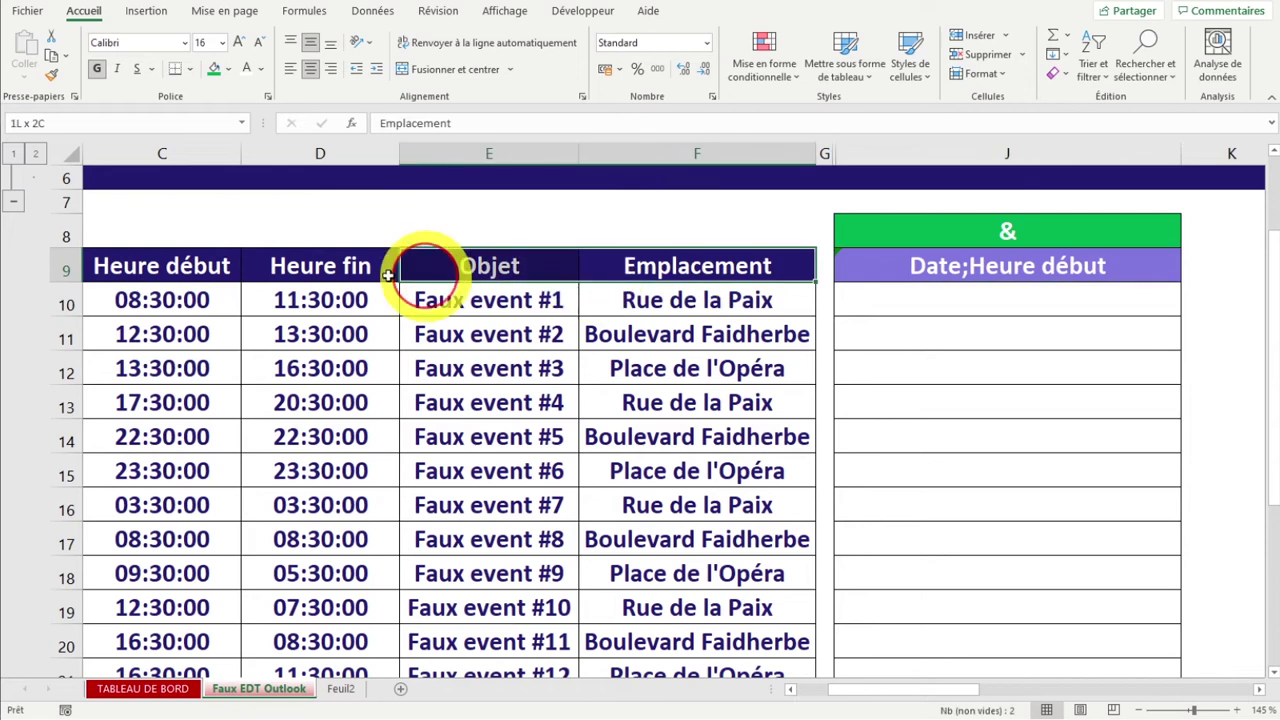
scroll(470, 280, "left", 2)
left_click(275, 280)
left_click(1220, 331)
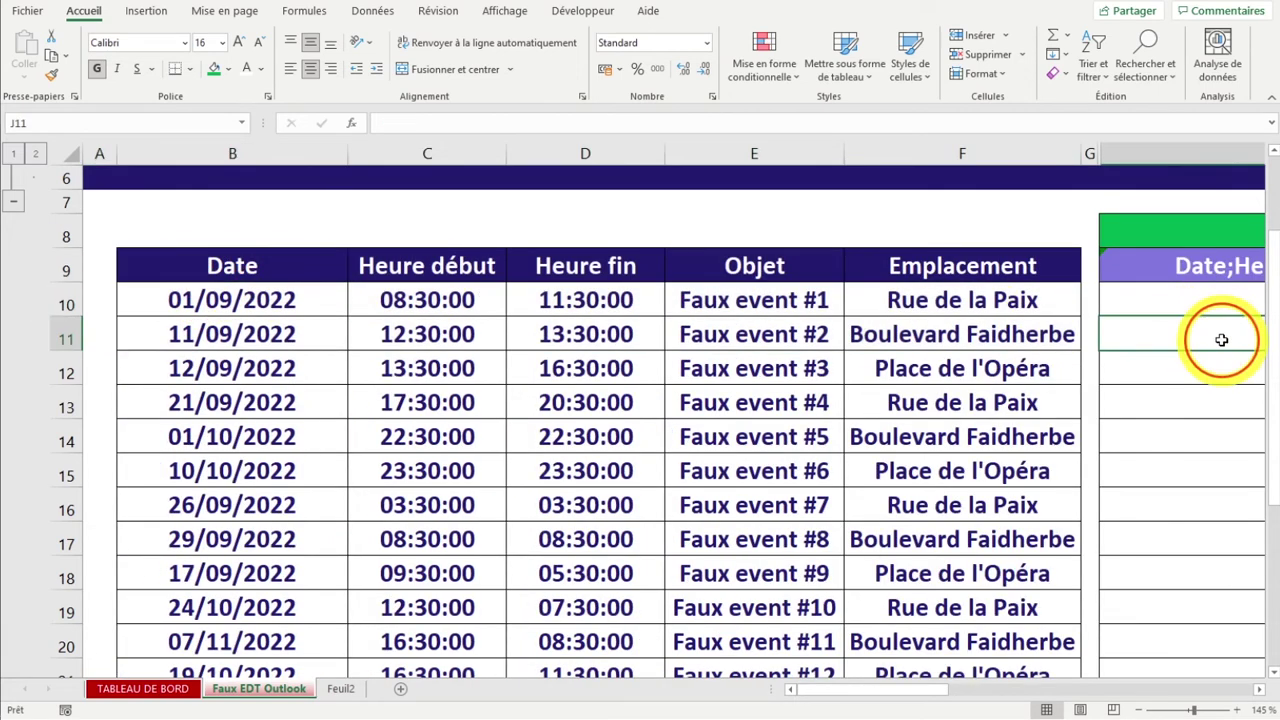
left_click(792, 268)
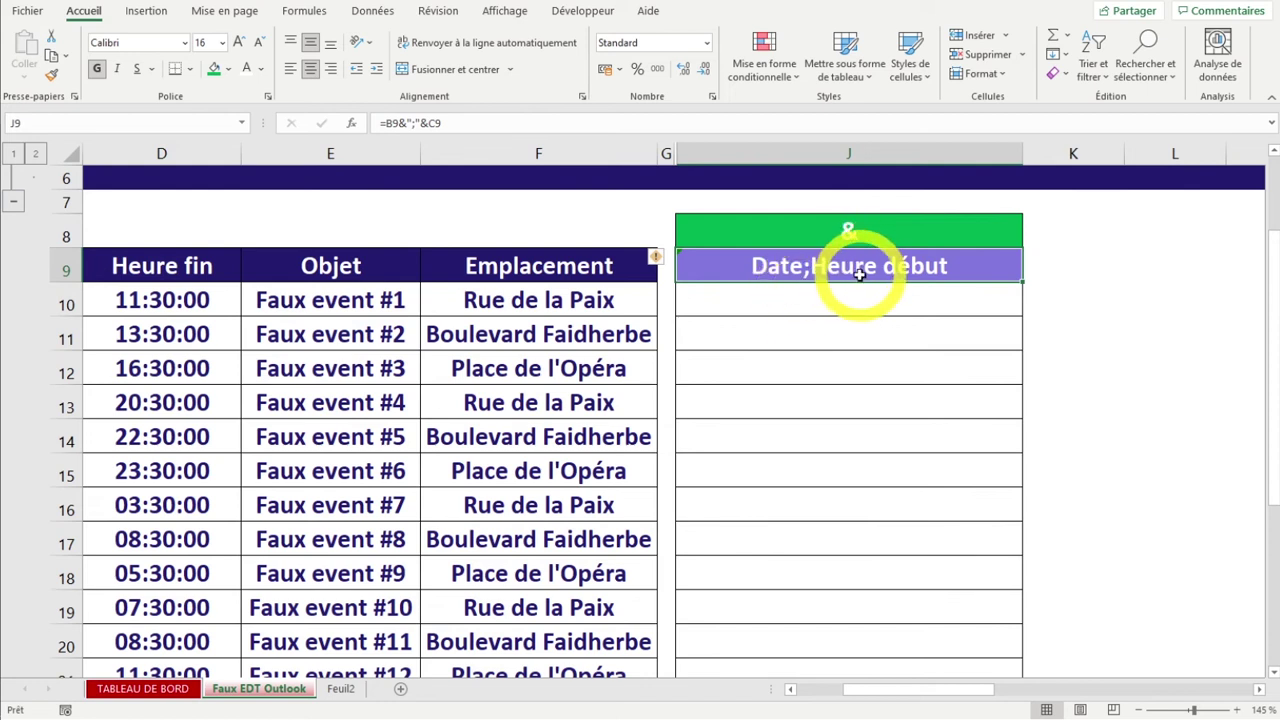
Try FAUX as the separator in J9's formula, then recommit the Date and Heure début join
double_click(795, 268)
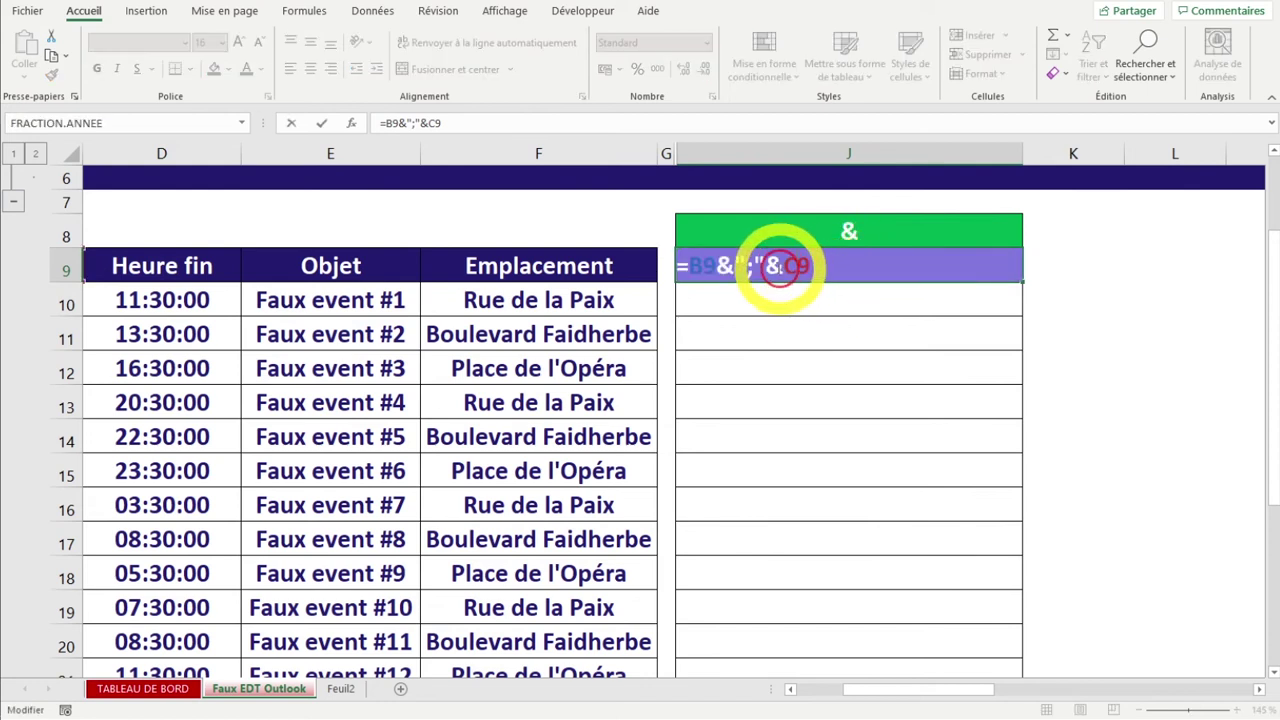
left_click_drag(737, 268, 754, 268)
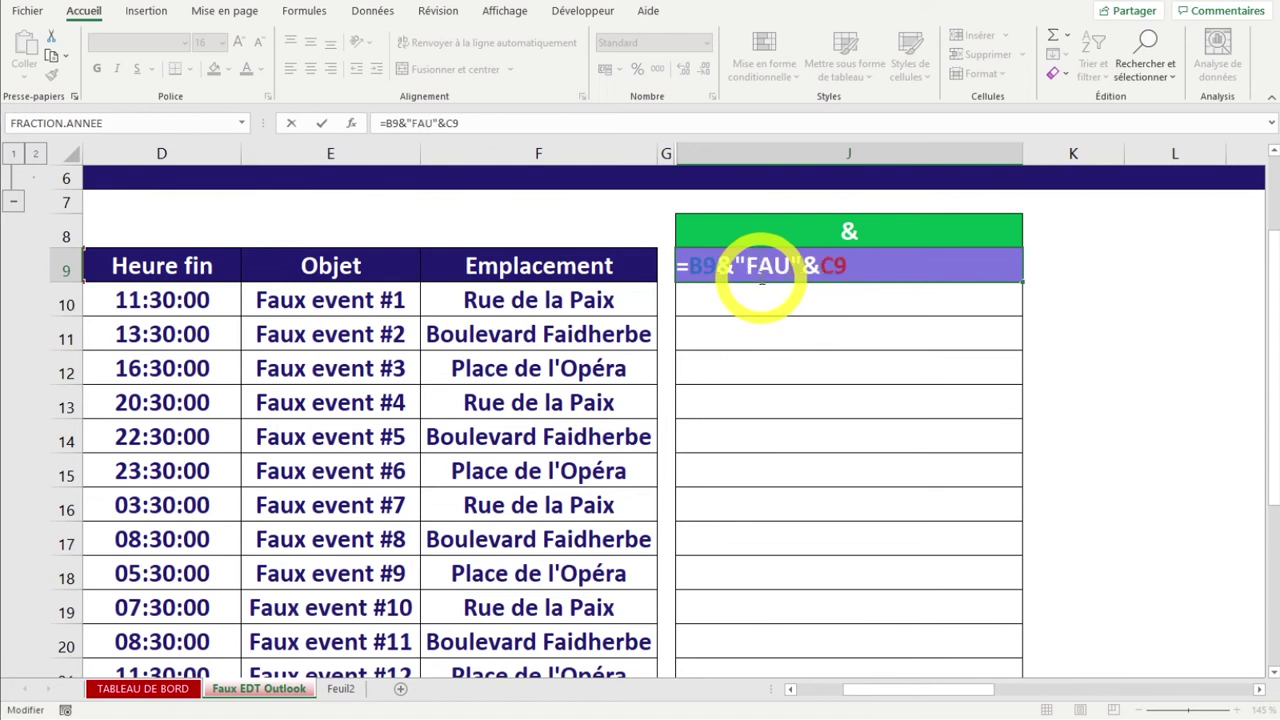
key("Return")
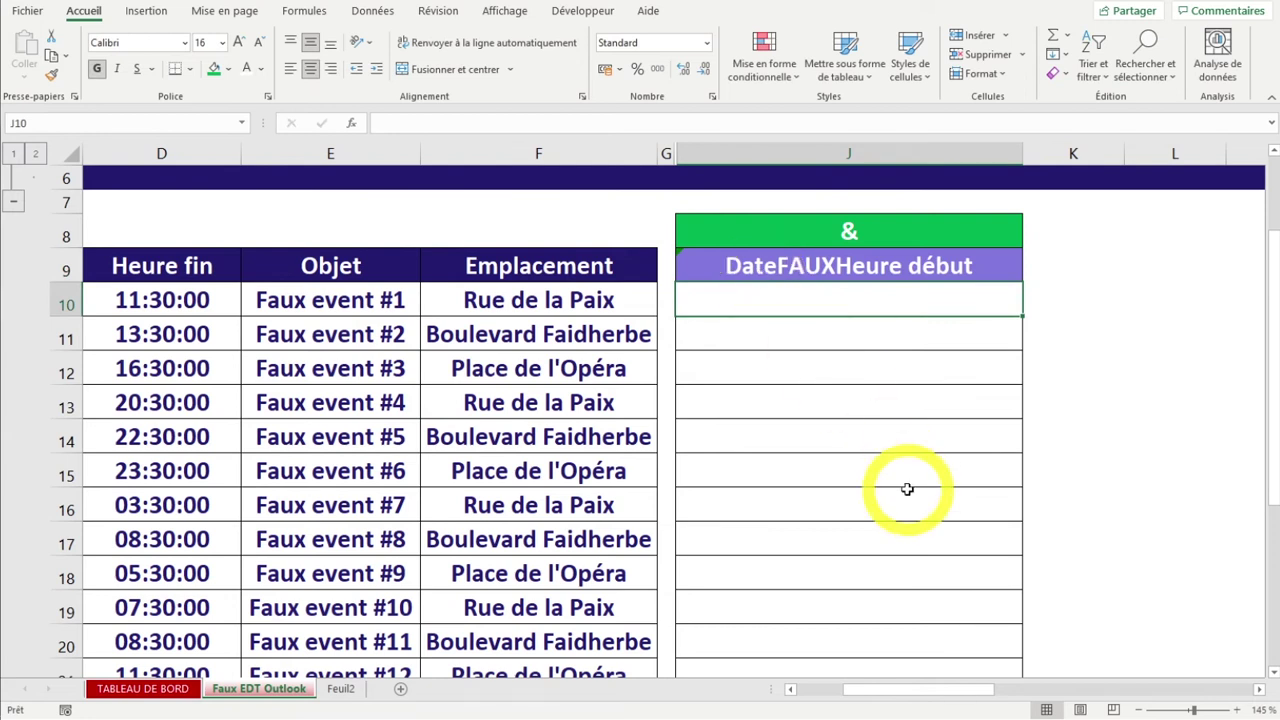
double_click(823, 257)
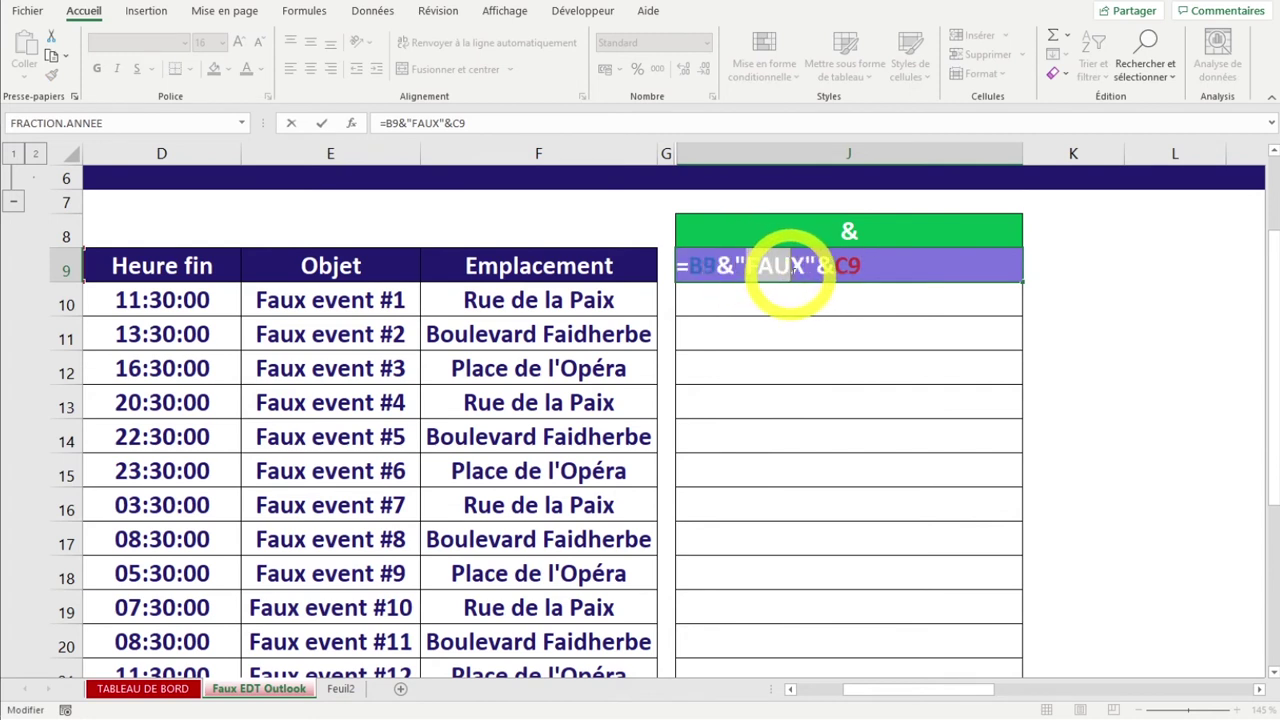
key("Return")
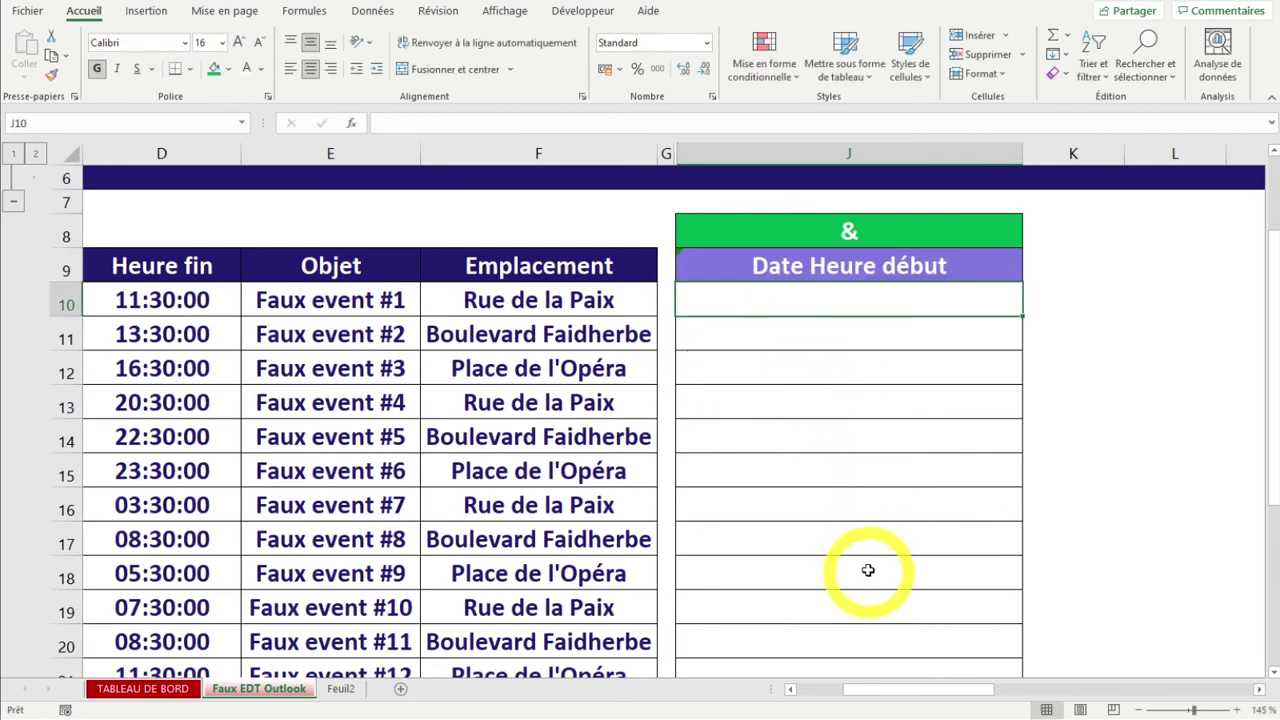
Put the literal text 01/09/2021 between the quotes in J9's formula
left_click(772, 268)
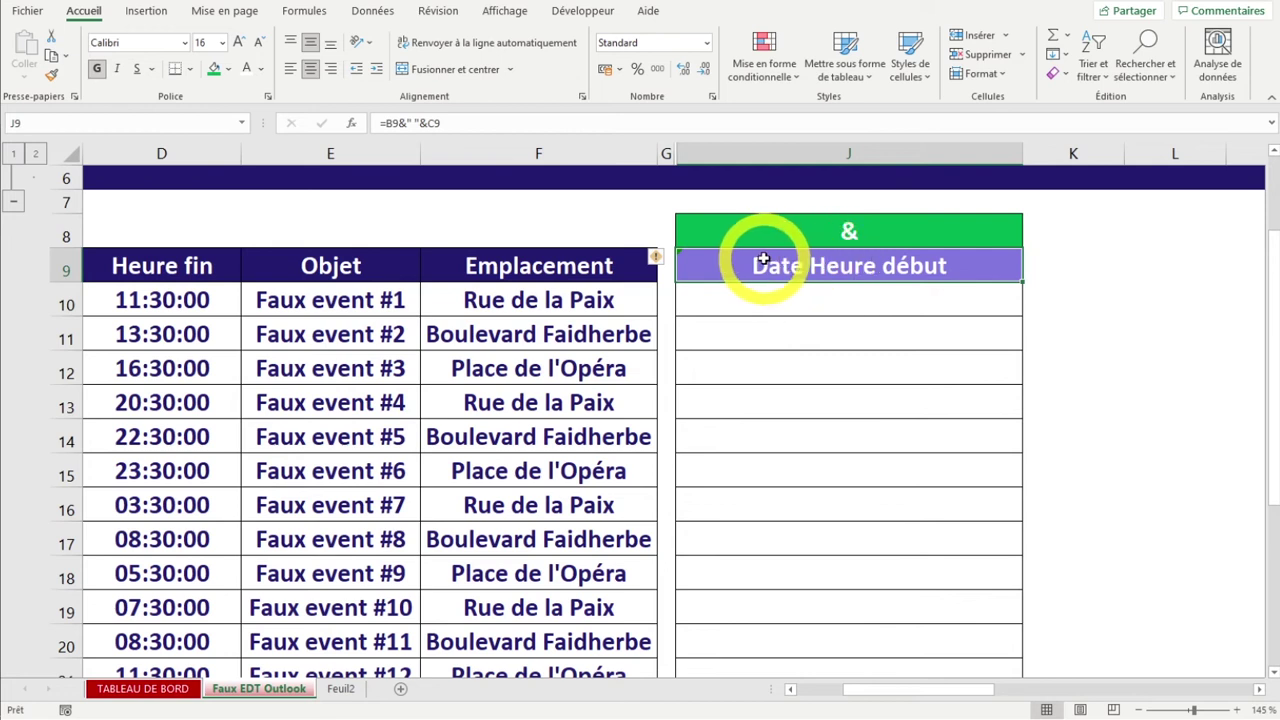
double_click(807, 268)
left_click(746, 265)
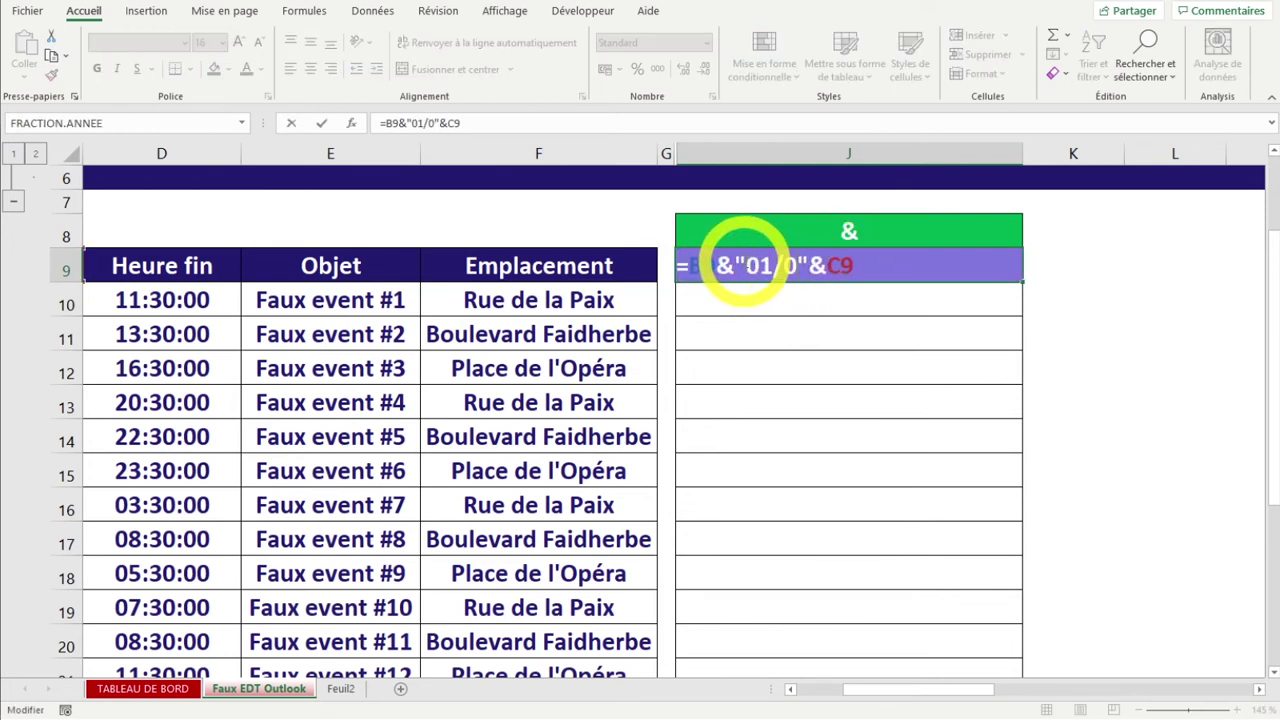
type("9/2021")
key("ctrl+Return")
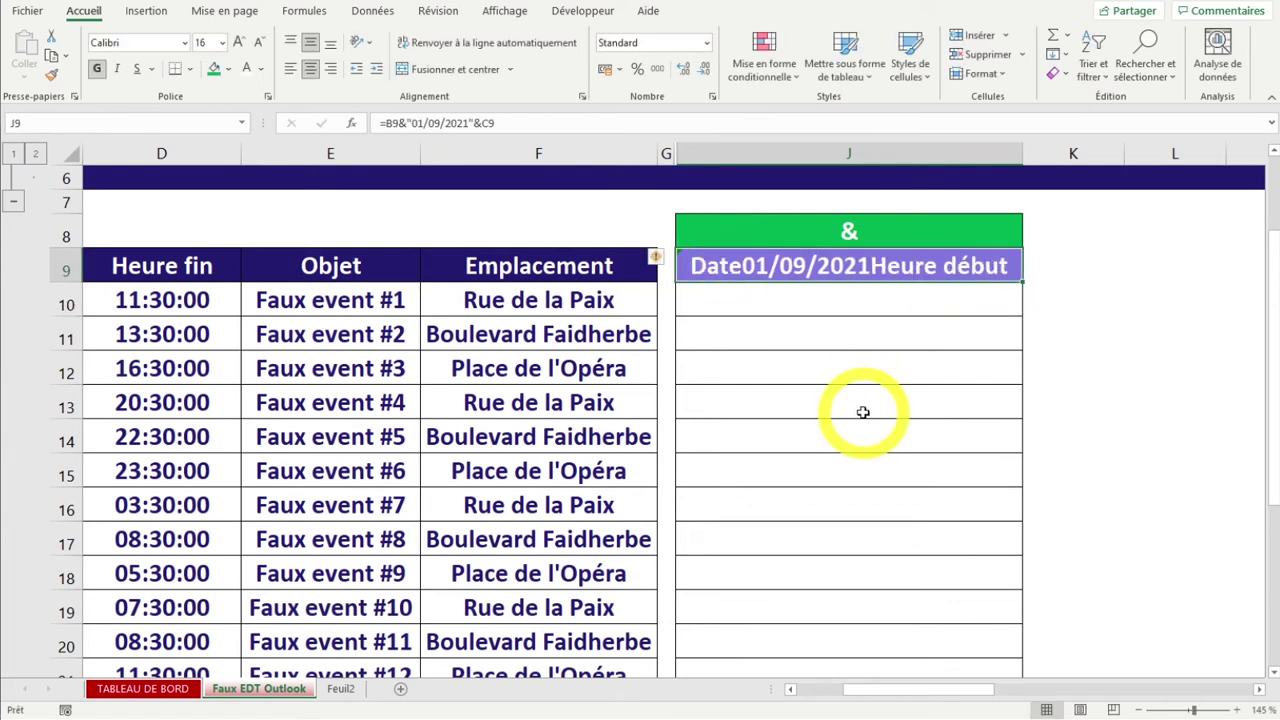
Replace the 01/09/2021 text in J9's formula with a semicolon
double_click(800, 268)
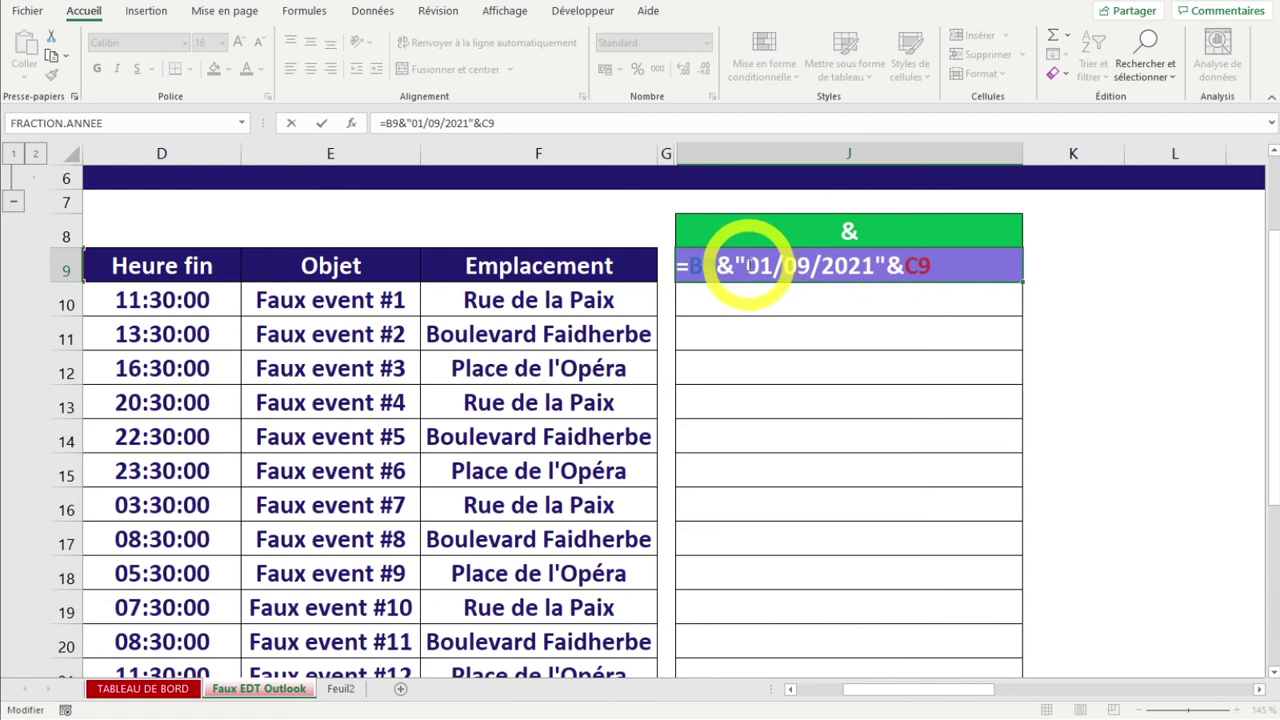
left_click_drag(746, 268, 873, 266)
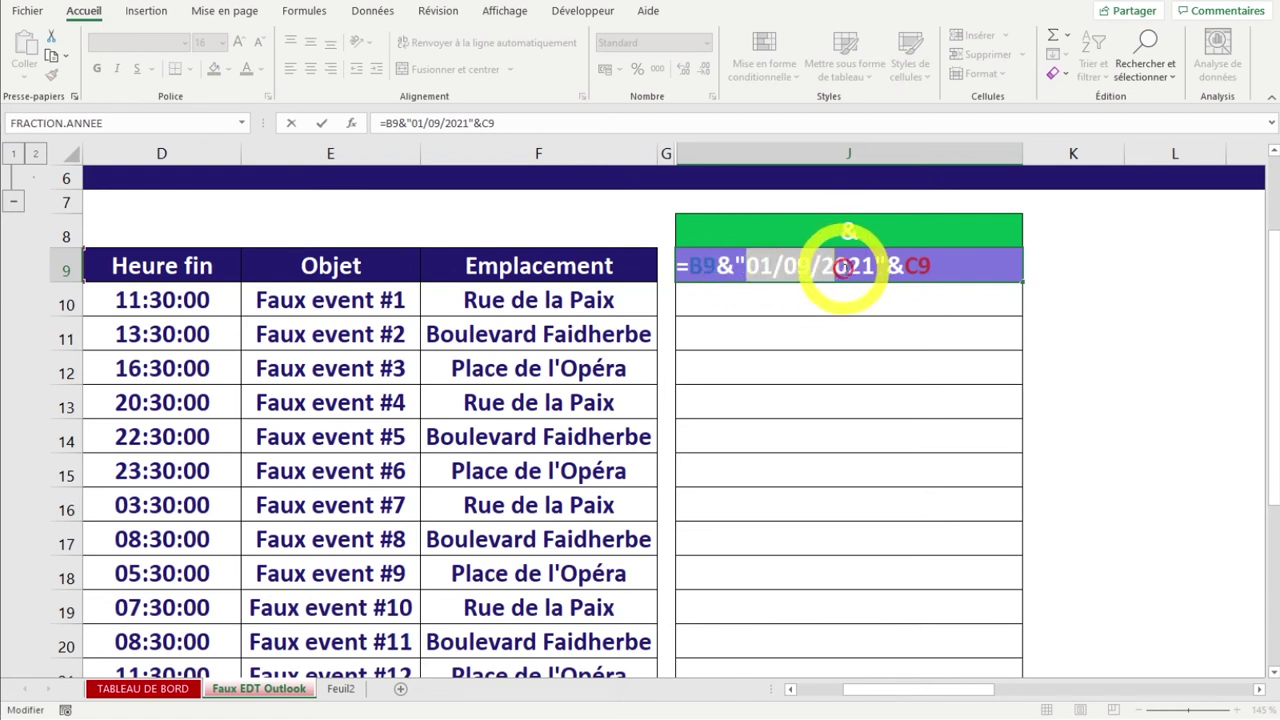
type(";")
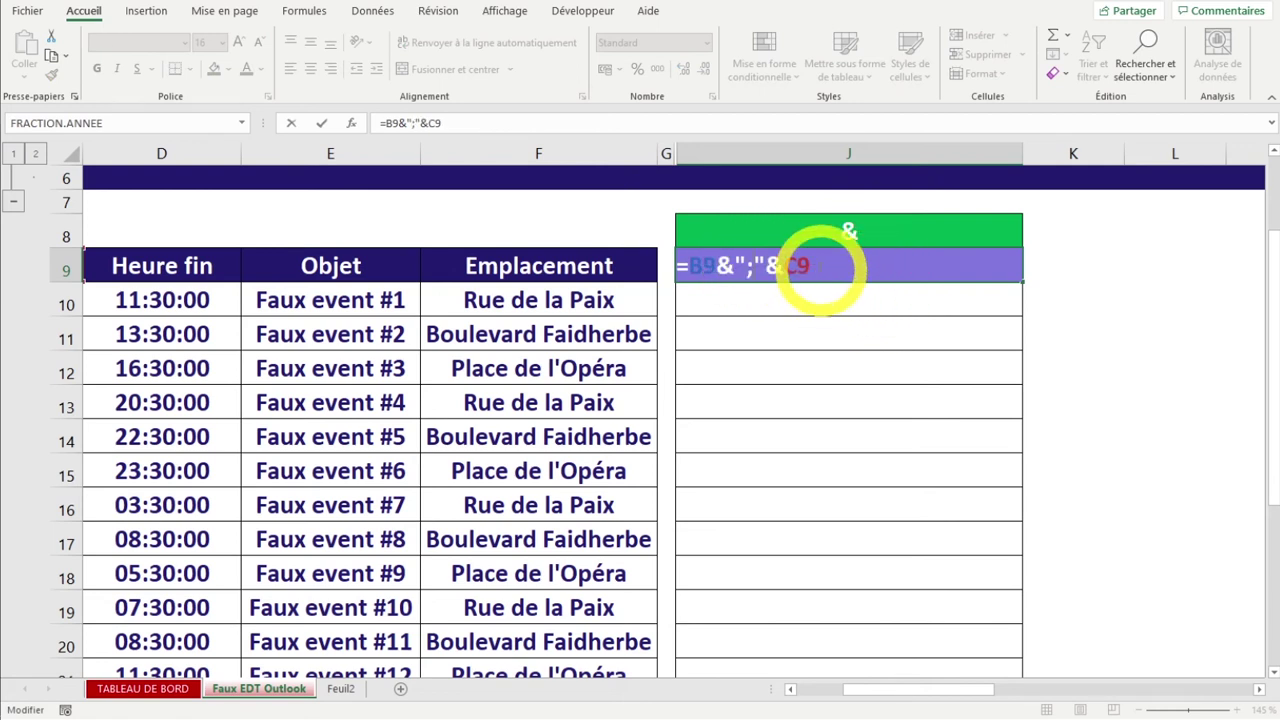
double_click(719, 270)
Extend J9's formula with a copied &";"& separator and the Heure fin cell D9
left_click_drag(719, 270, 768, 268)
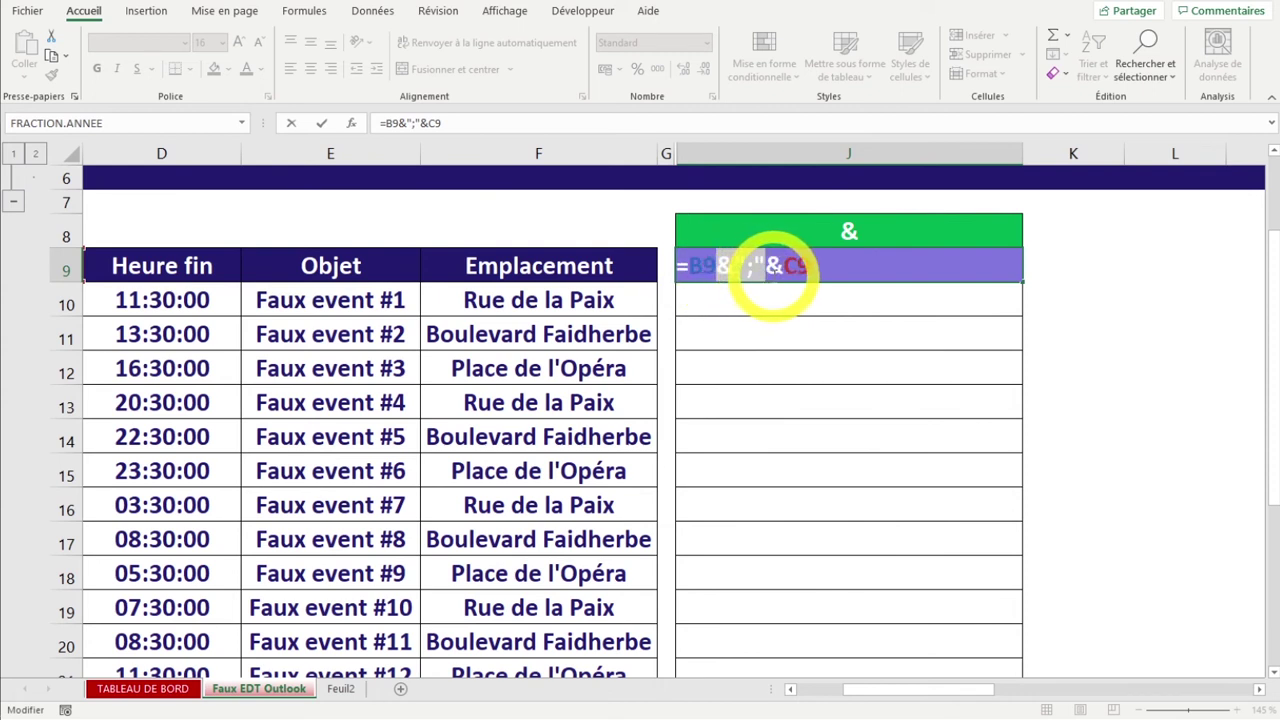
key("ctrl+c")
left_click(851, 262)
key("ctrl+v")
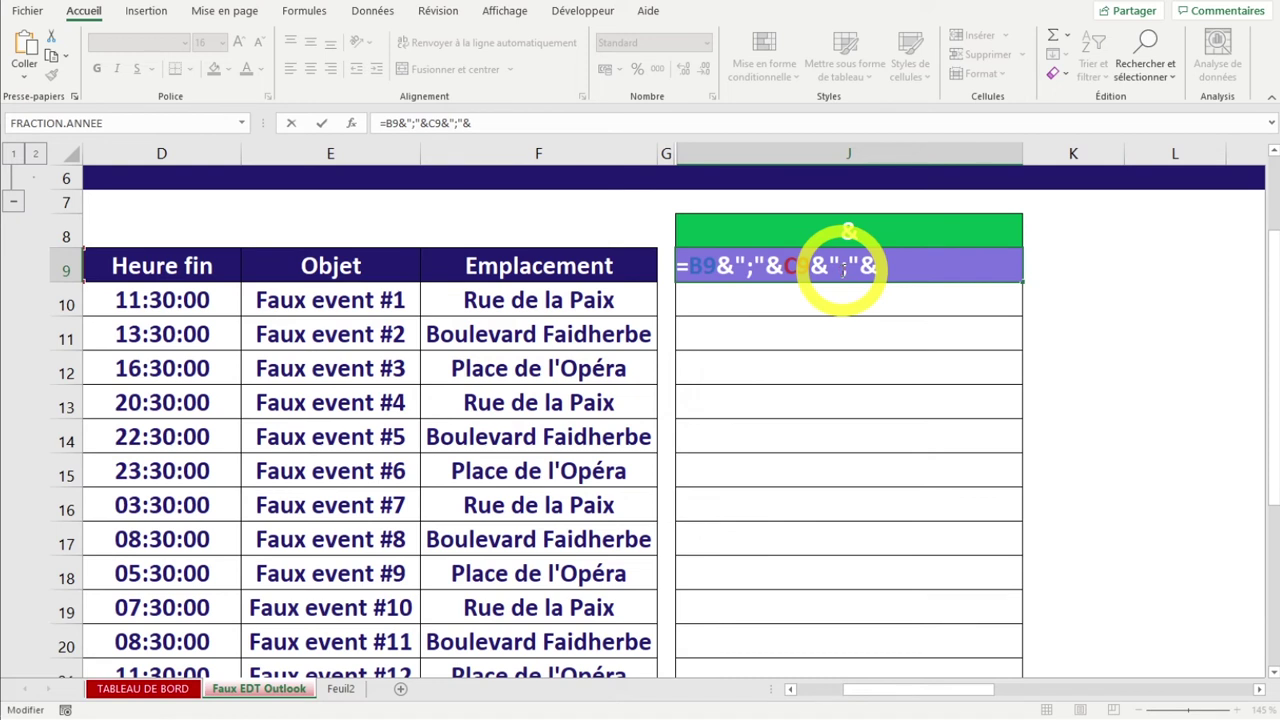
left_click(172, 272)
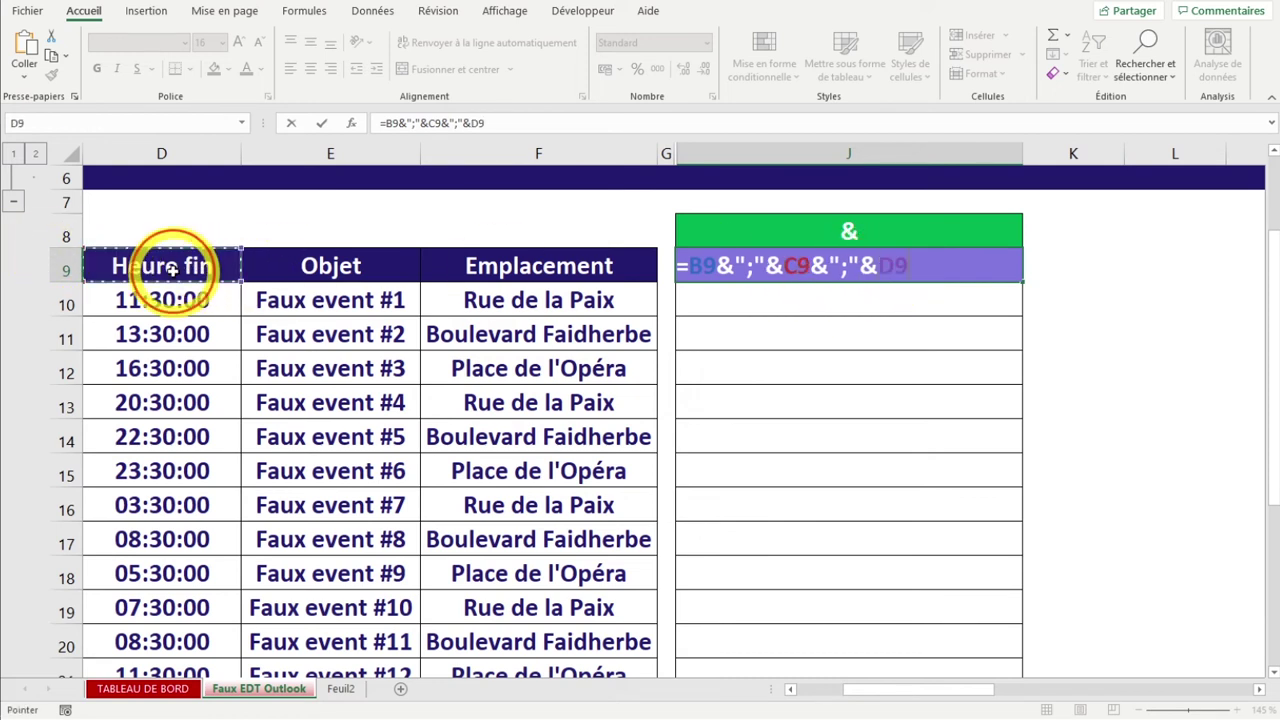
Append separators plus E9 and F9 to finish =B9&";"&…&F9, then autofit column J
left_click(946, 266)
key("ctrl+v")
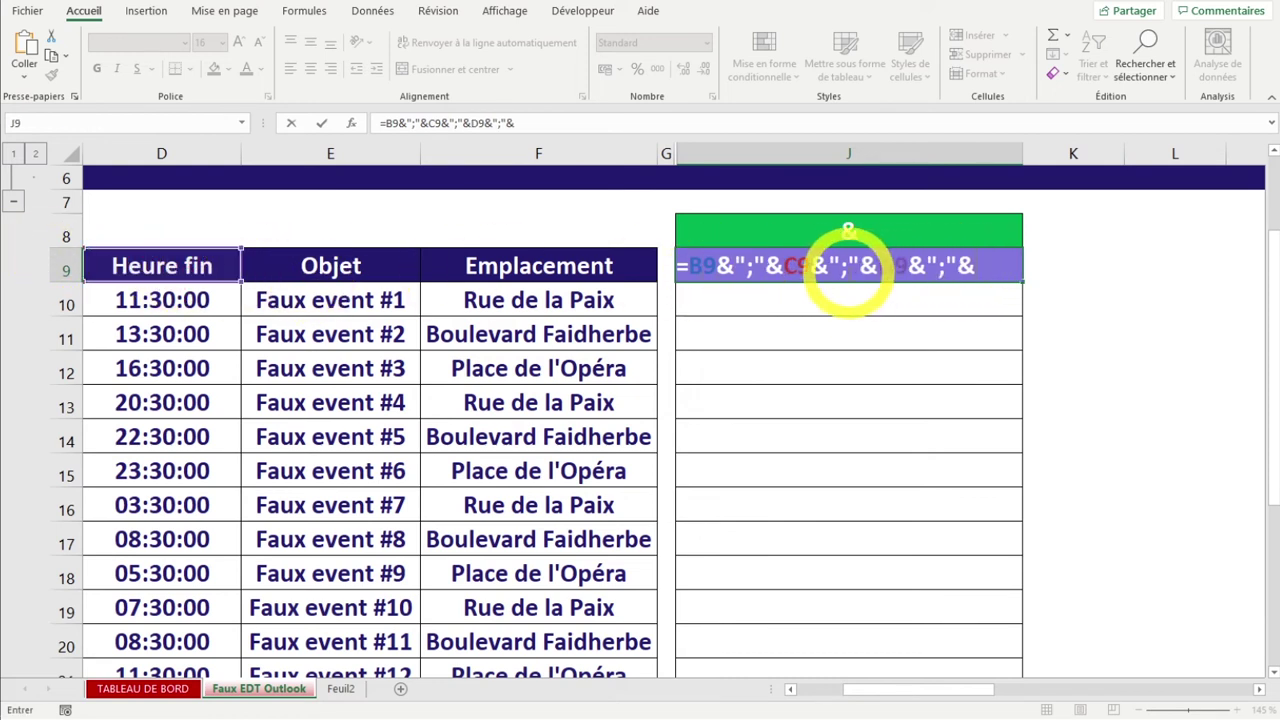
left_click(318, 270)
key("ctrl+v")
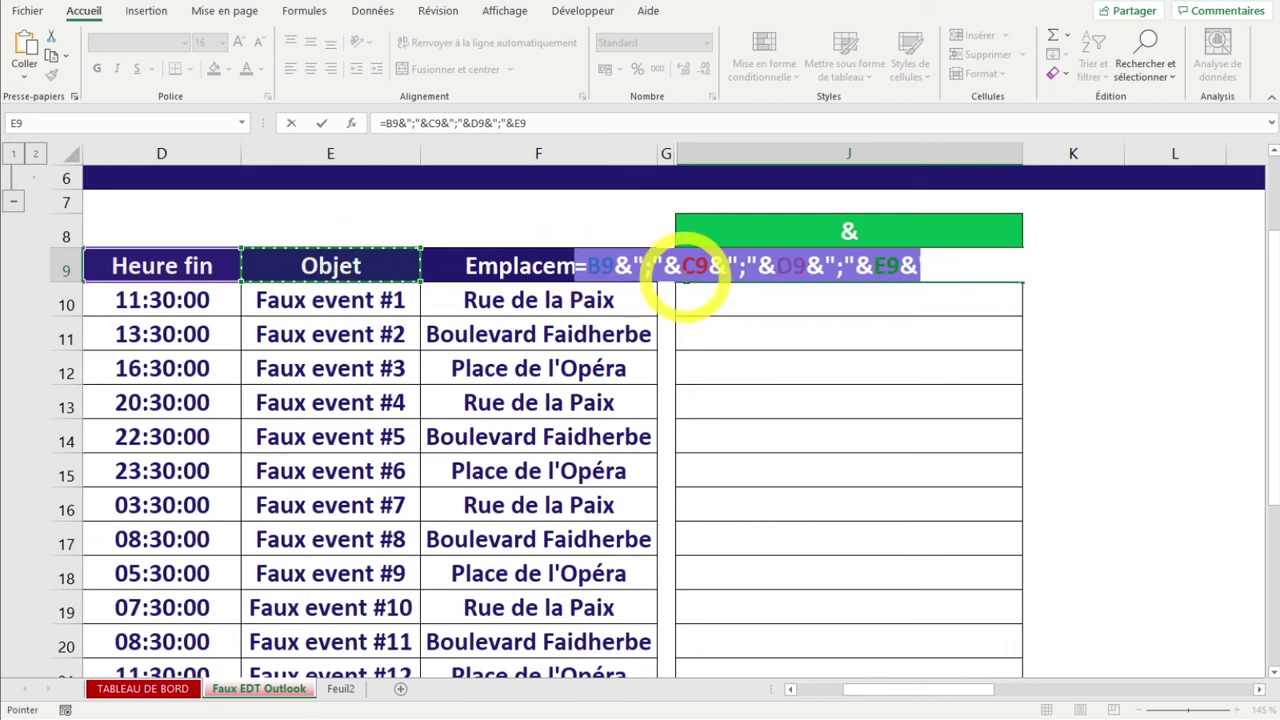
left_click(503, 268)
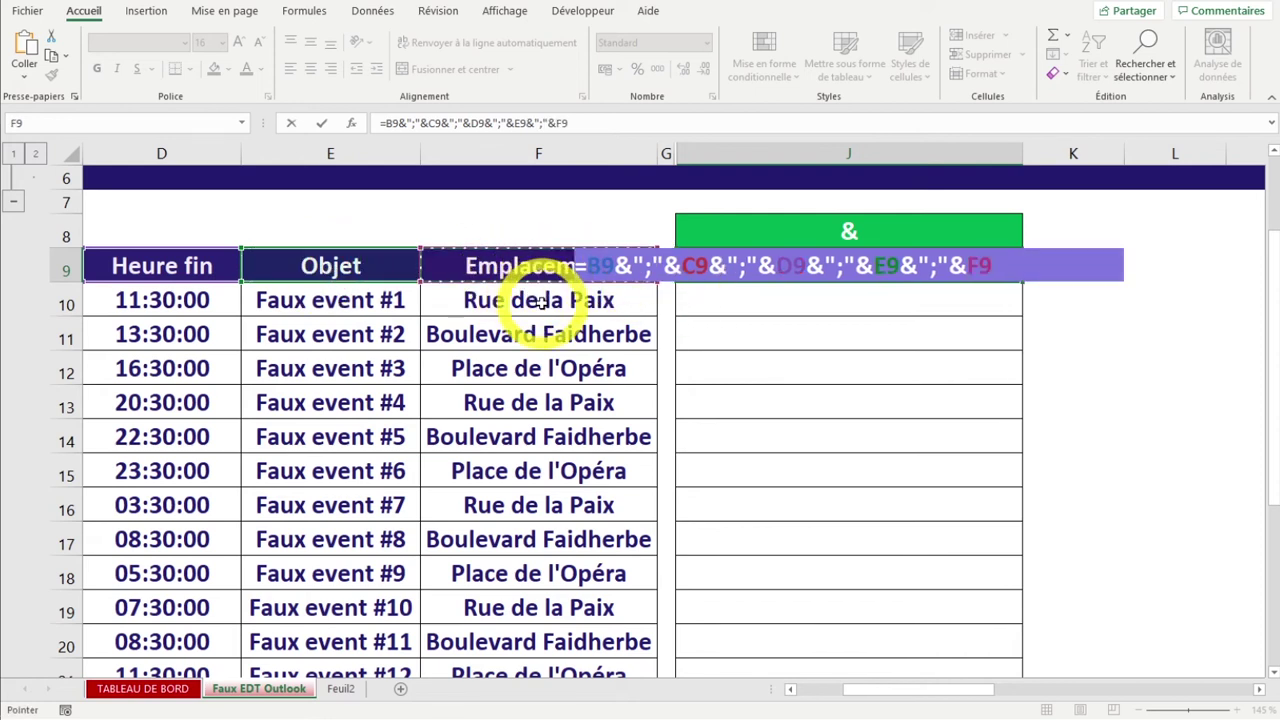
key("Return")
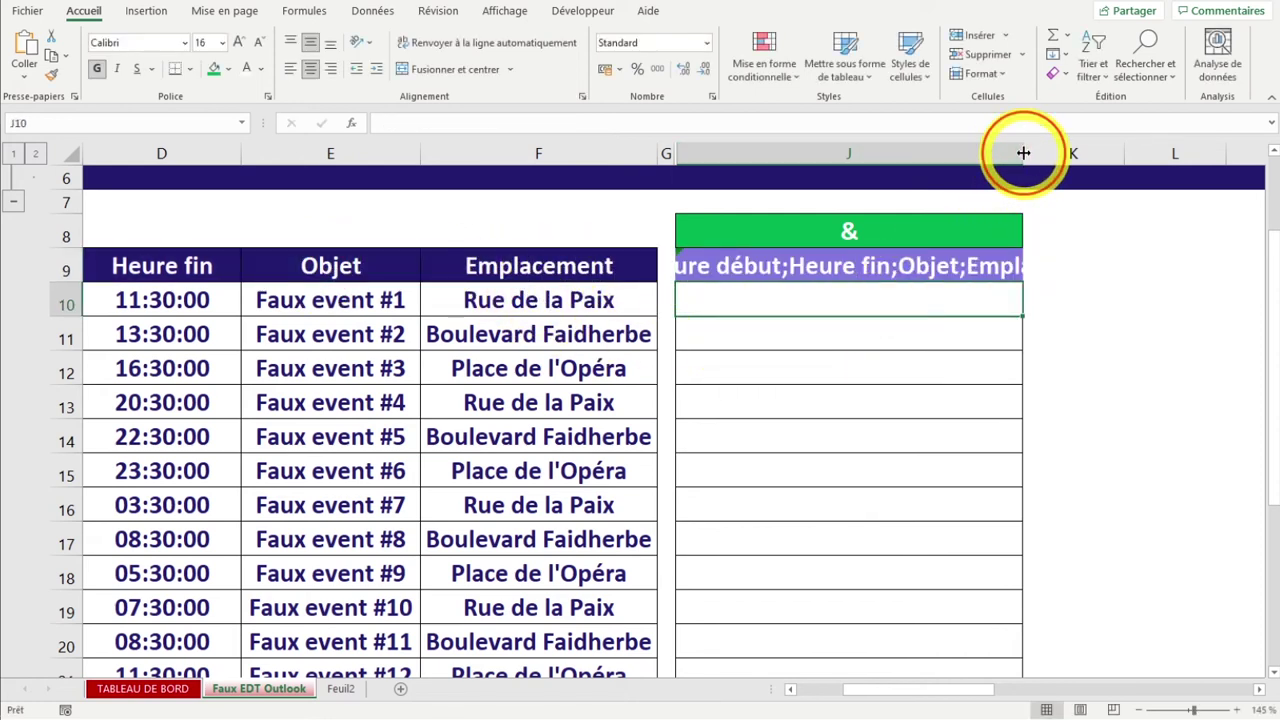
double_click(1022, 153)
scroll(907, 349, "down", 1, "ctrl")
left_click_drag(471, 349, 110, 410)
scroll(834, 325, "down", 1, "ctrl")
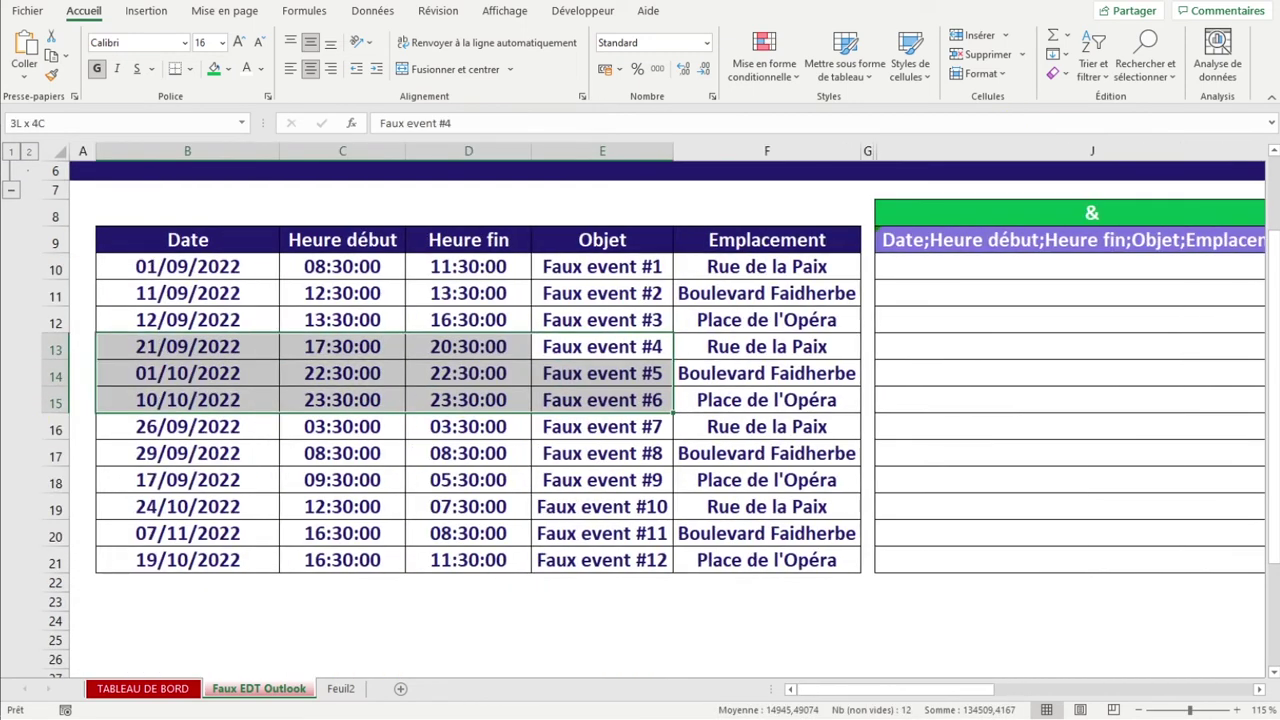
scroll(834, 325, "down", 1, "ctrl")
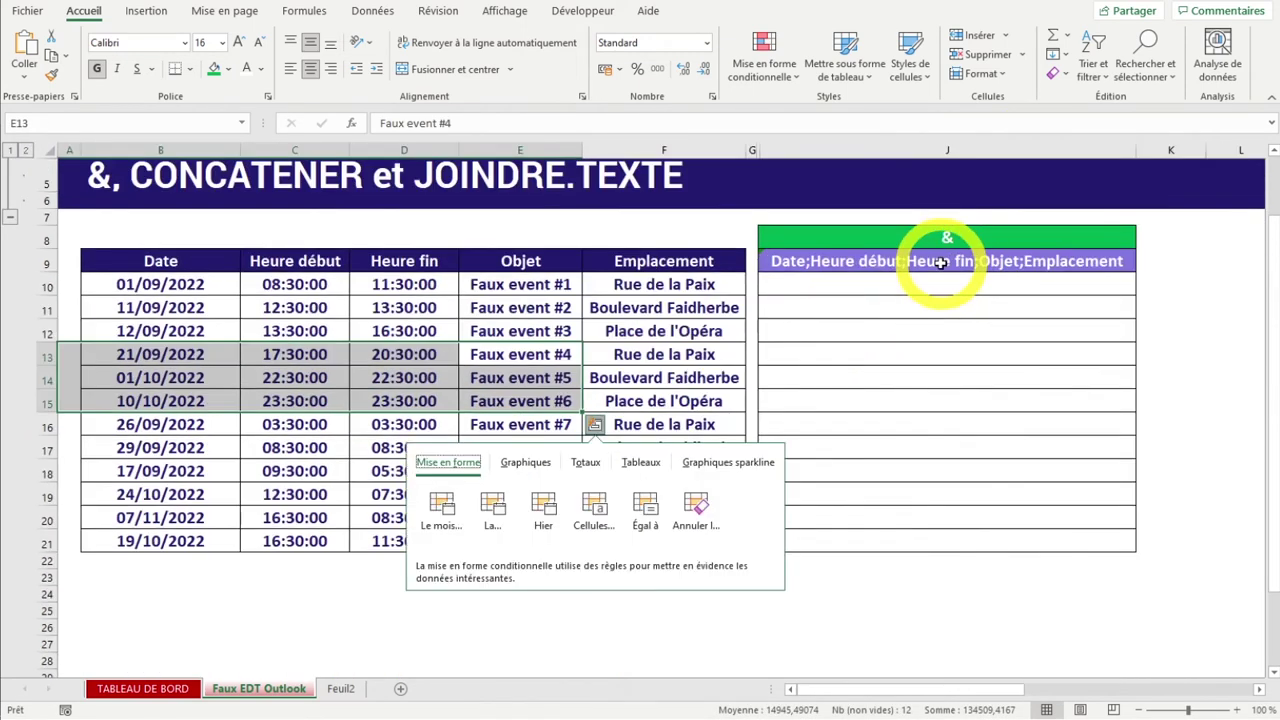
double_click(940, 265)
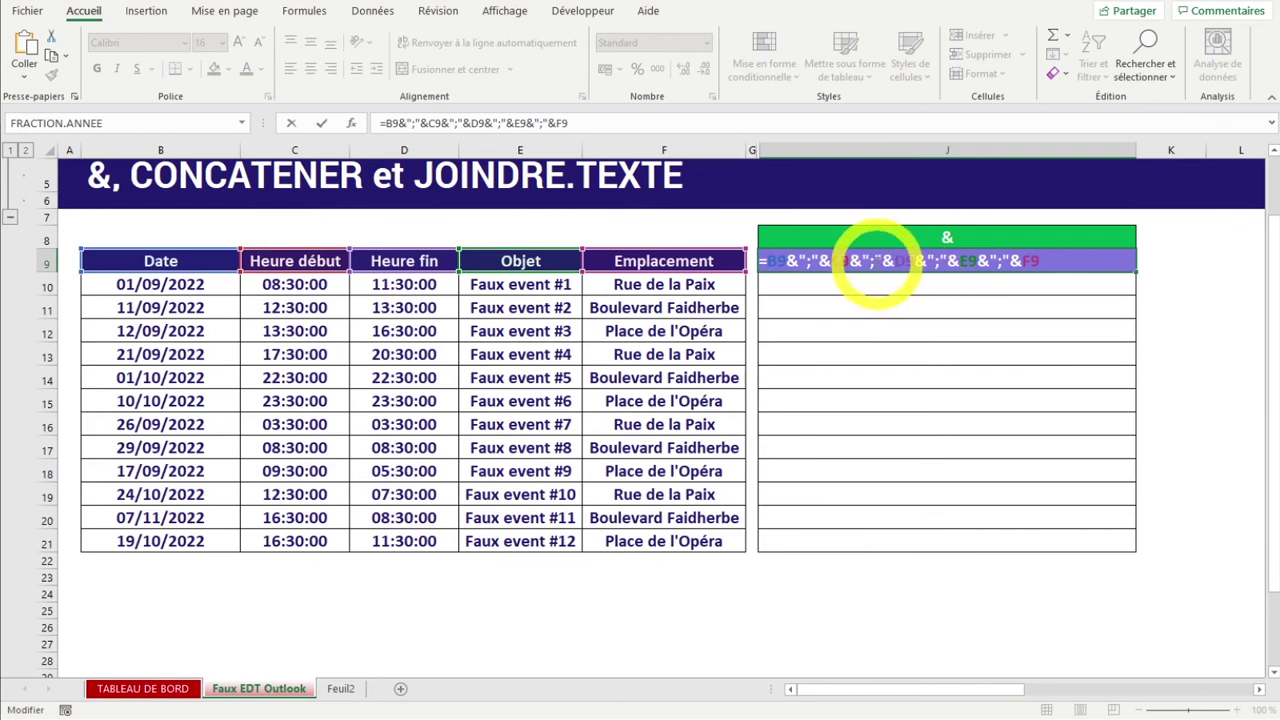
left_click(809, 262)
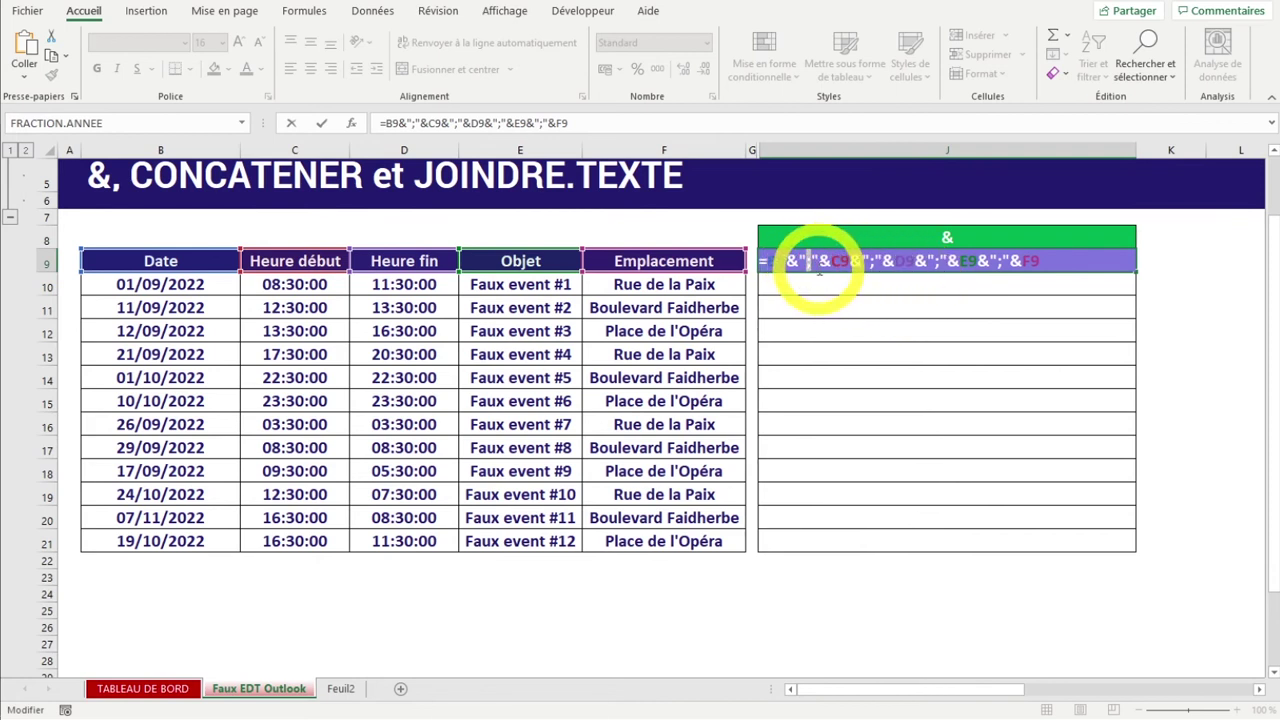
left_click(870, 265)
key("BackSpace")
left_click(945, 262)
key("BackSpace")
type("-")
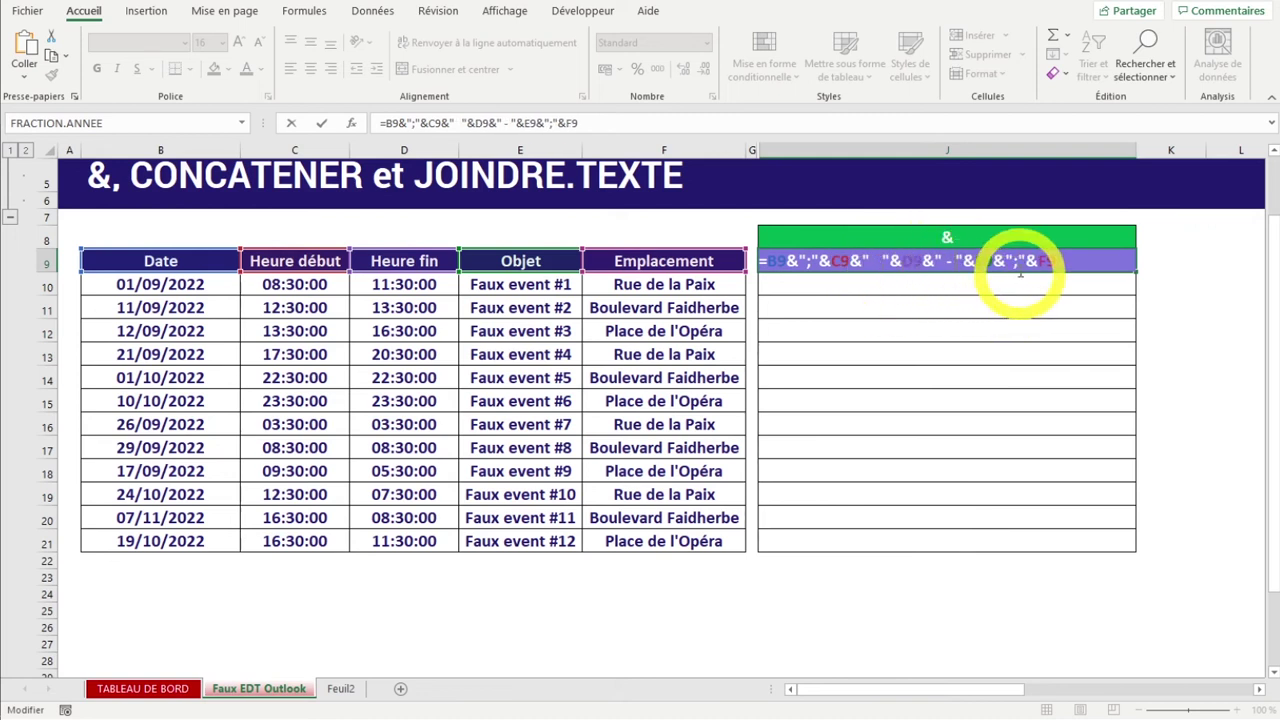
left_click(1015, 258)
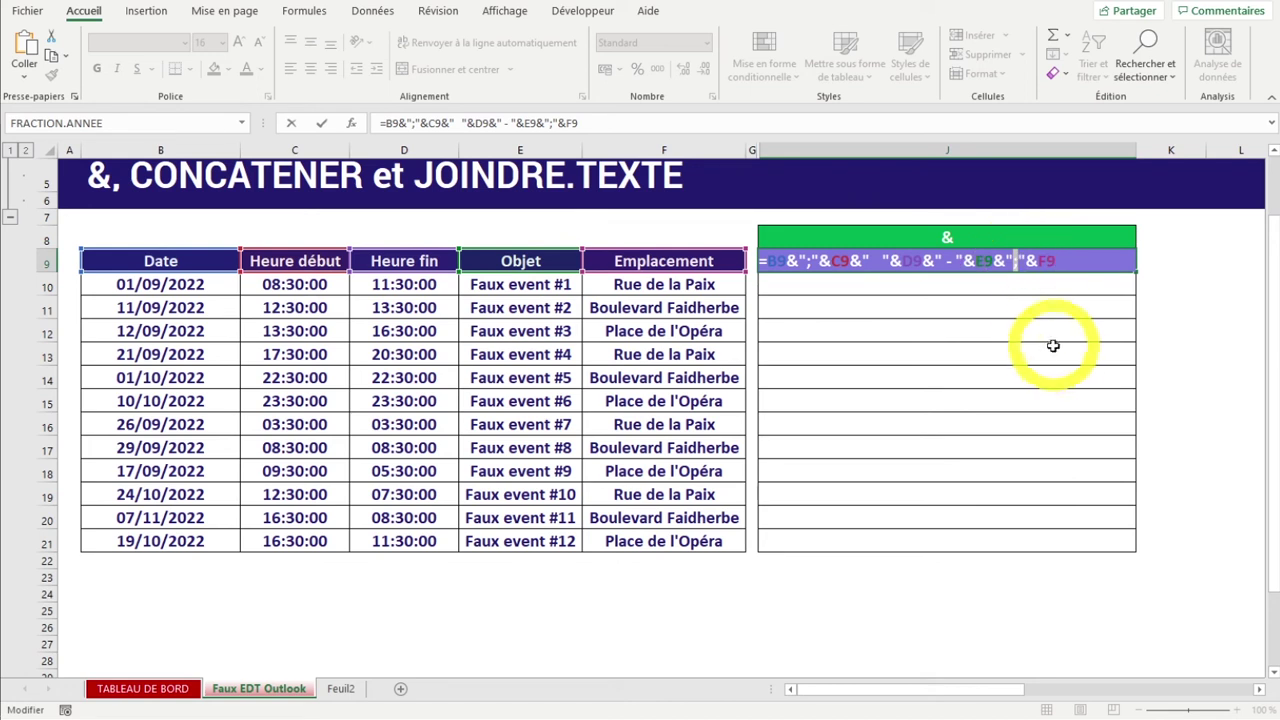
type(",")
key("Return")
left_click(1000, 262)
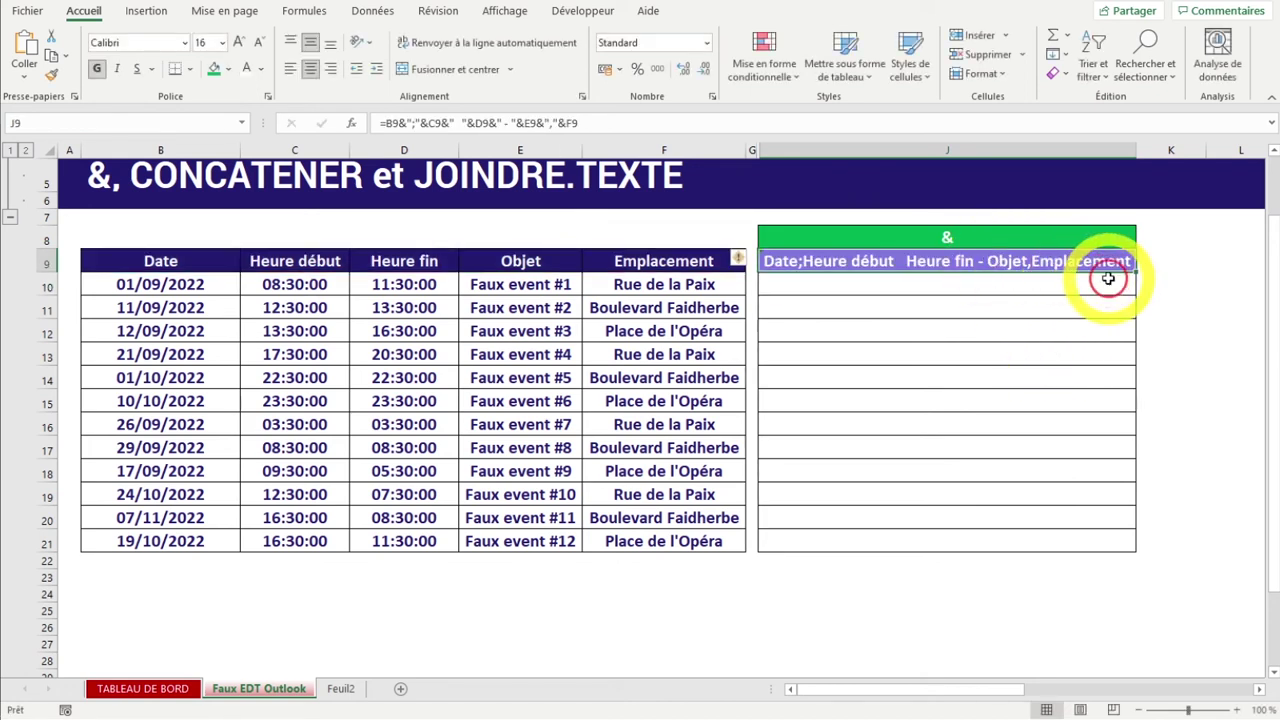
scroll(1100, 274, "up", 3)
scroll(987, 273, "up", 1)
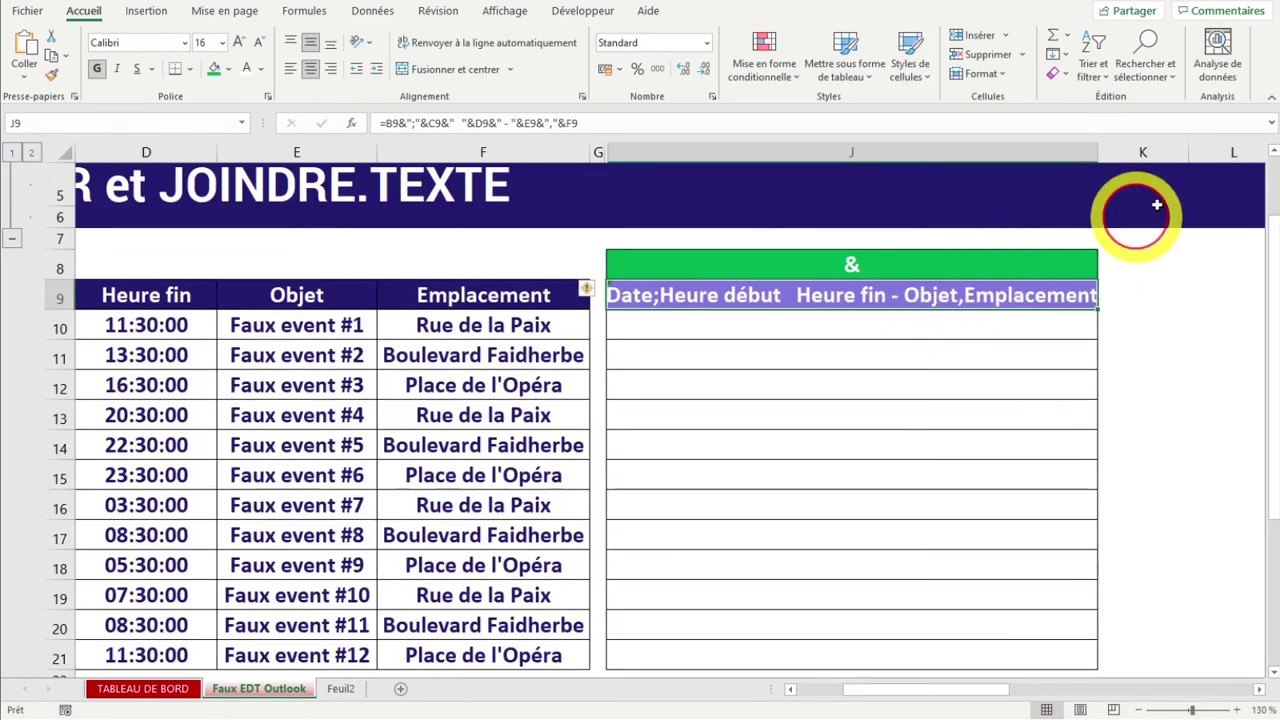
left_click_drag(1094, 155, 1131, 155)
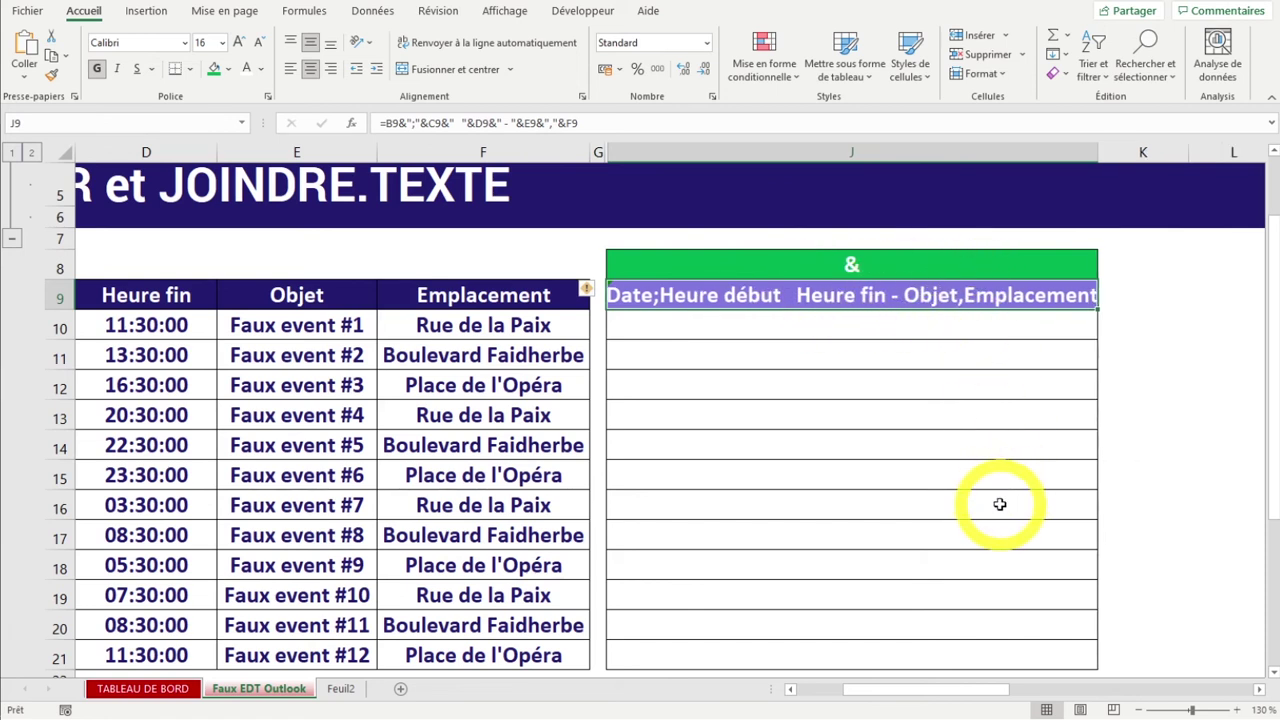
scroll(903, 406, "down", 3)
scroll(746, 322, "up", 2)
scroll(746, 322, "down", 1)
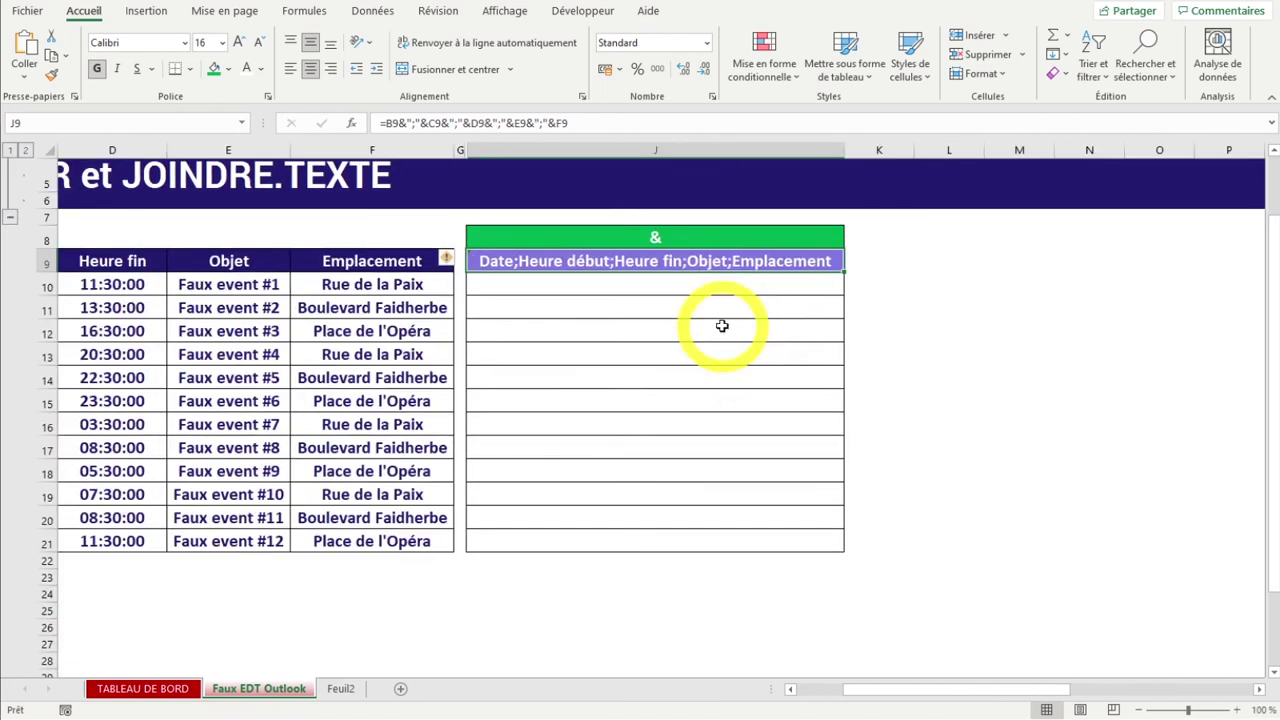
Check J9's semicolon-joining formula, leaving it unchanged
left_click(580, 283)
scroll(701, 305, "up", 2)
double_click(842, 204)
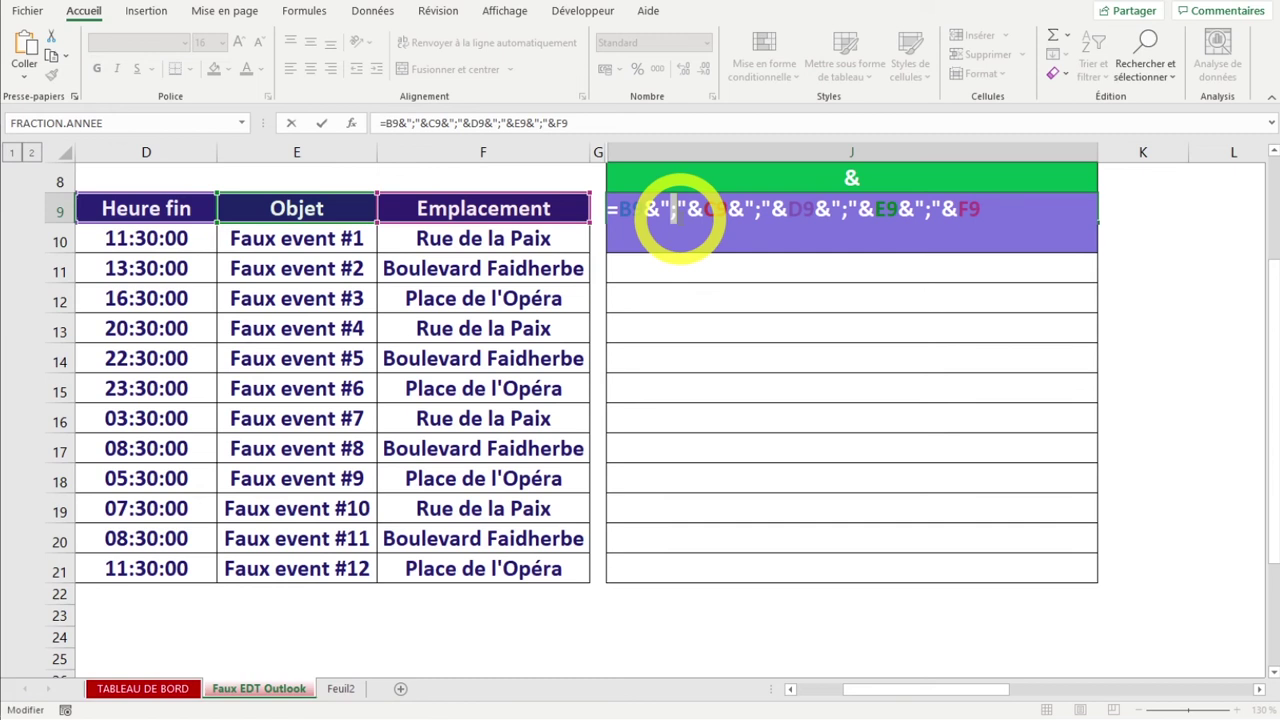
key("Escape")
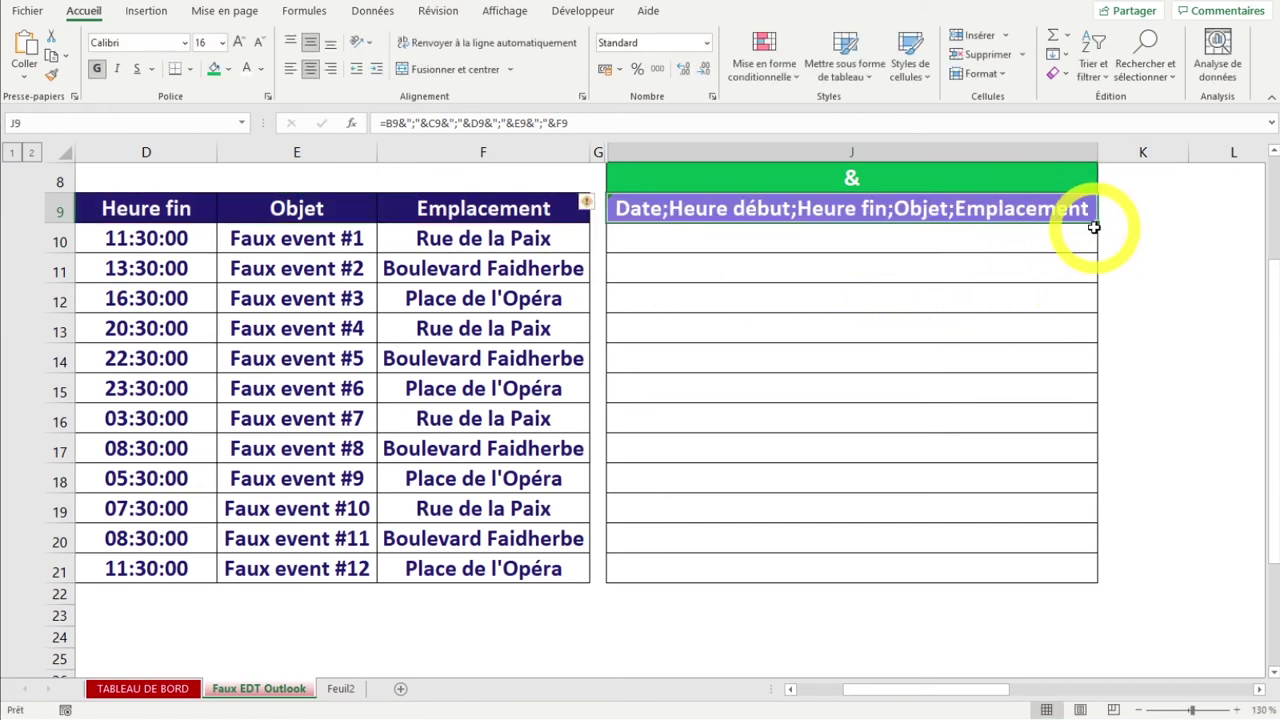
Fill J9's formula down to J21 without formatting, then widen column J to fit
double_click(1096, 225)
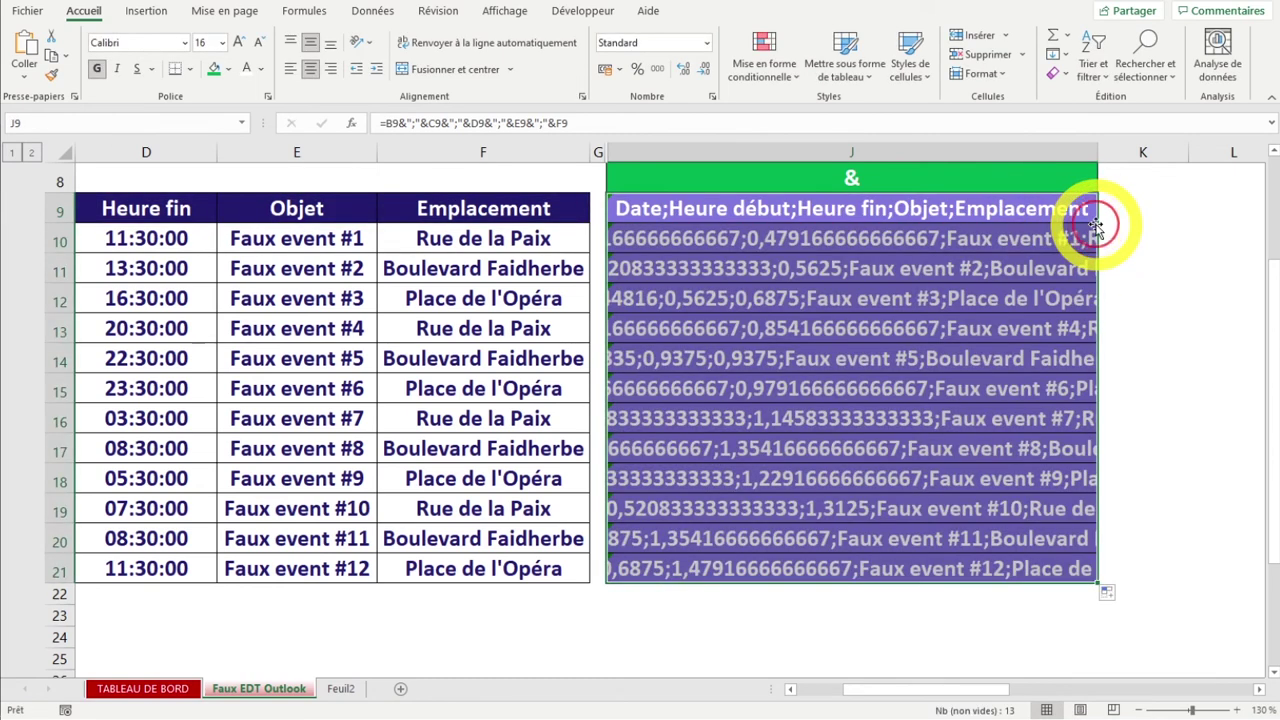
left_click(1110, 593)
left_click(1117, 655)
left_click(910, 415)
scroll(938, 280, "down", 4)
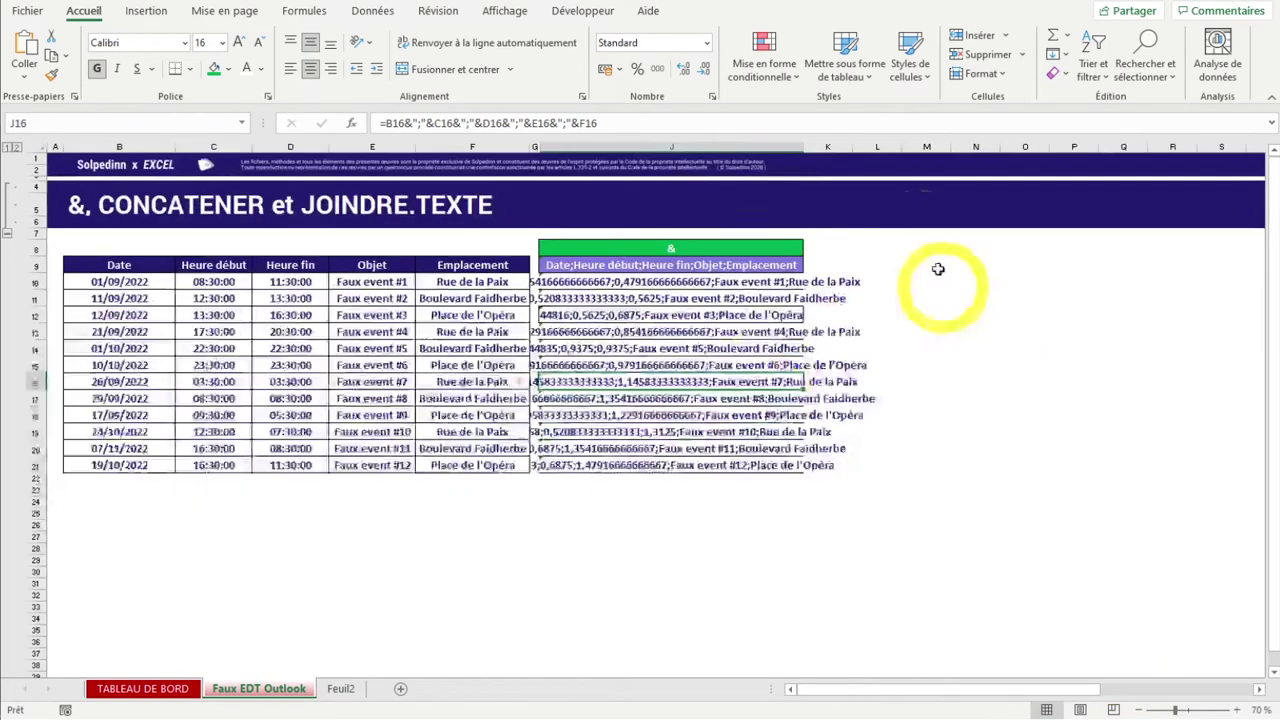
double_click(803, 147)
scroll(760, 340, "up", 5)
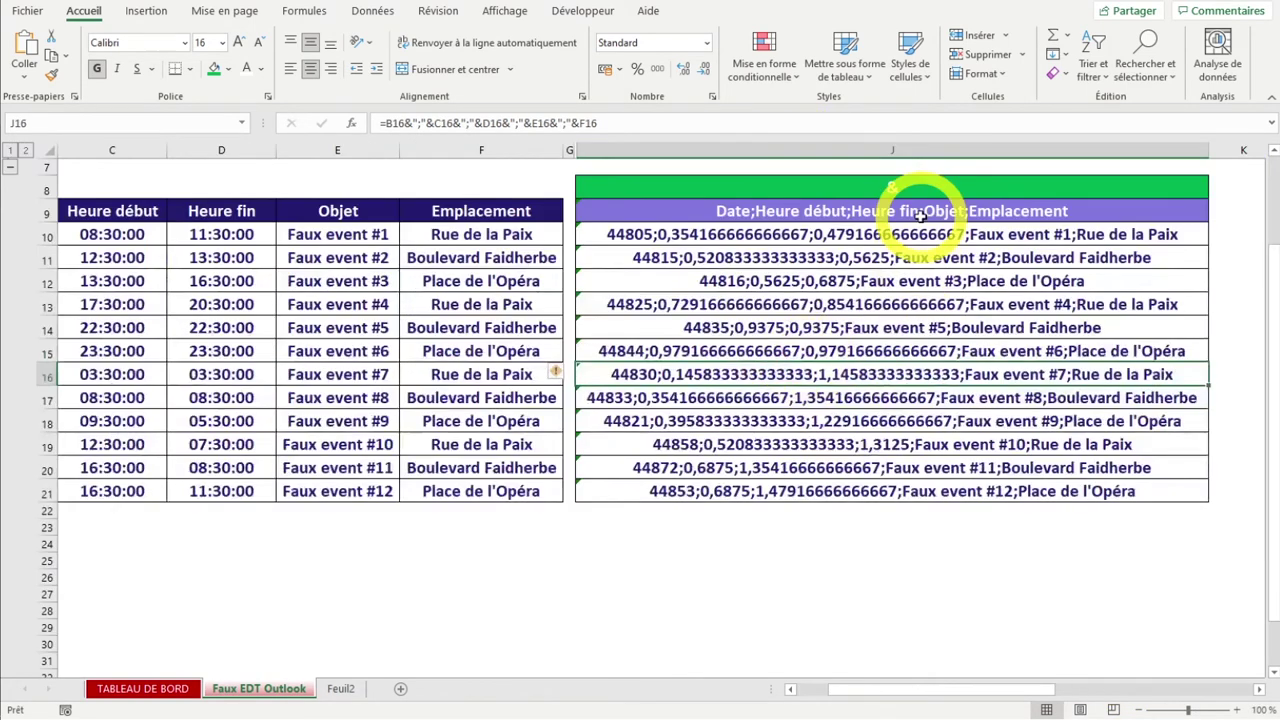